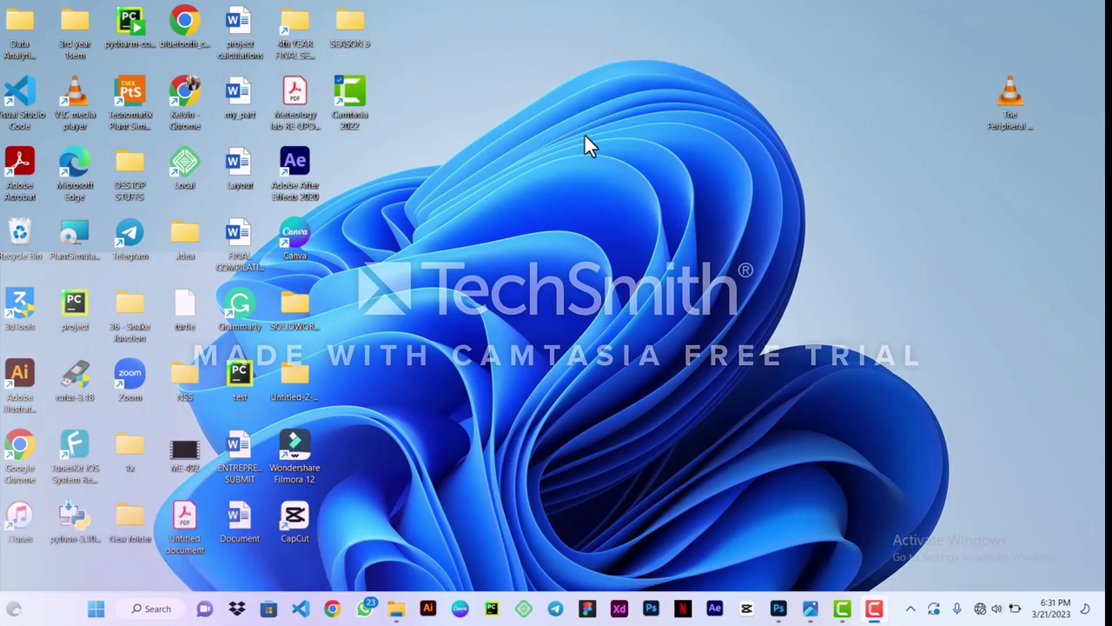
View the finished Ritchieflyer.jpg reference in Photos, then minimise it to return to Photoshop's home screen
left_click(779, 608)
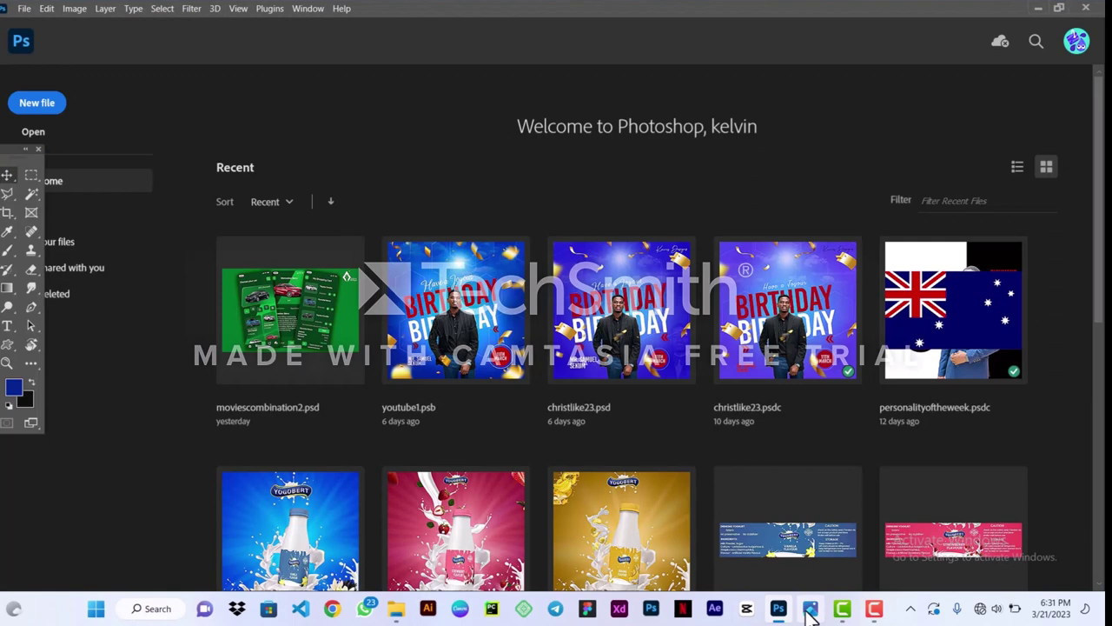
left_click(809, 610)
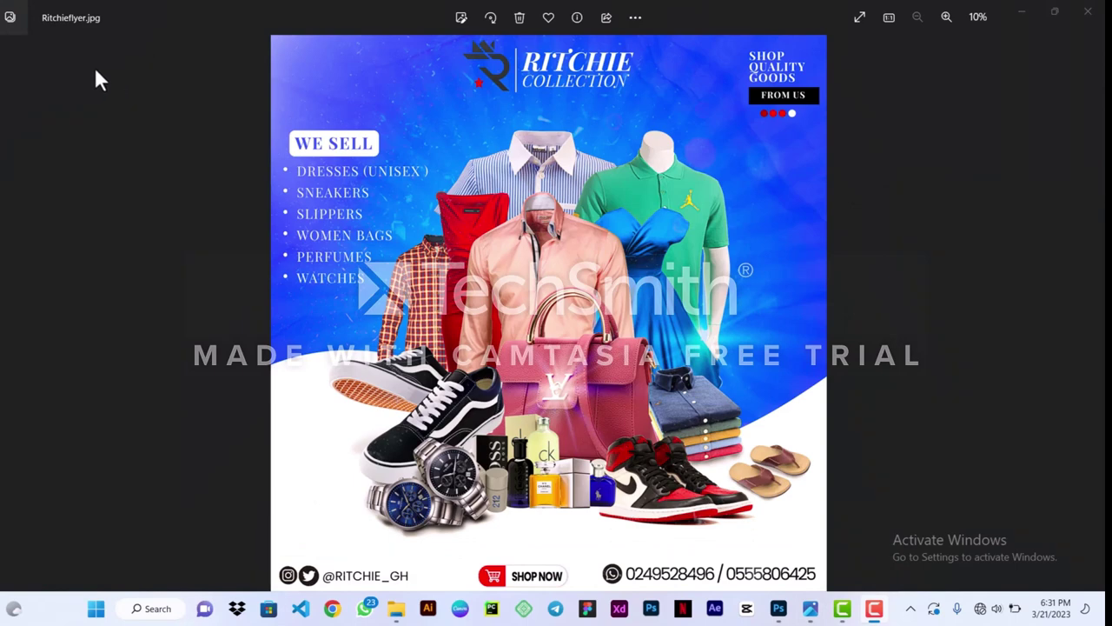
left_click(1017, 14)
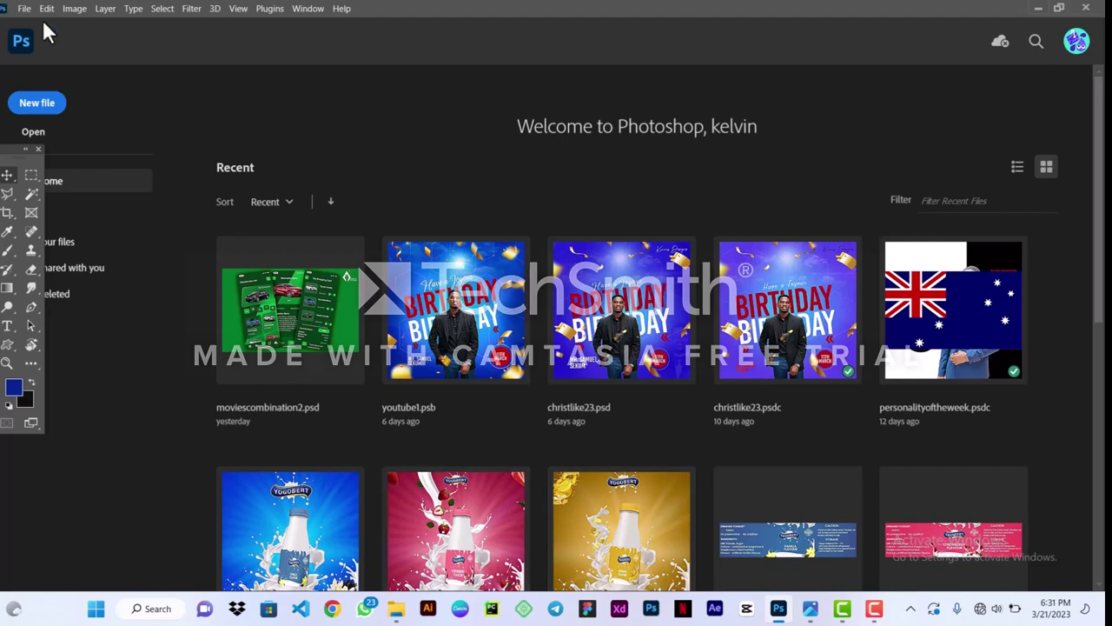
Create a new white 1080 x 1080 px document at 300 ppi (Untitled-1)
left_click(33, 104)
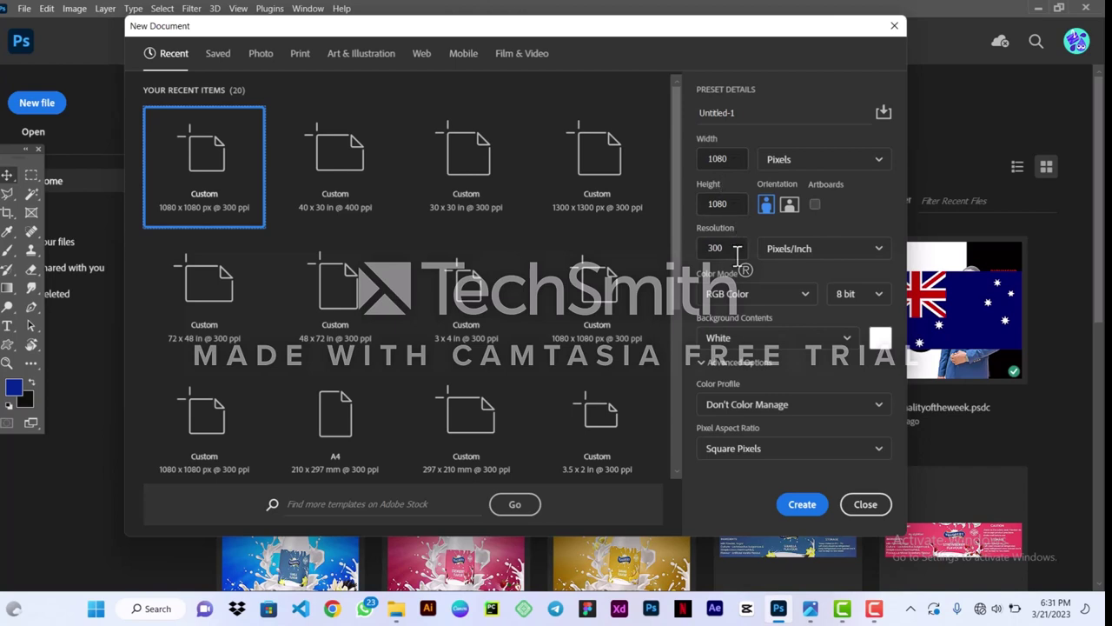
left_click(803, 506)
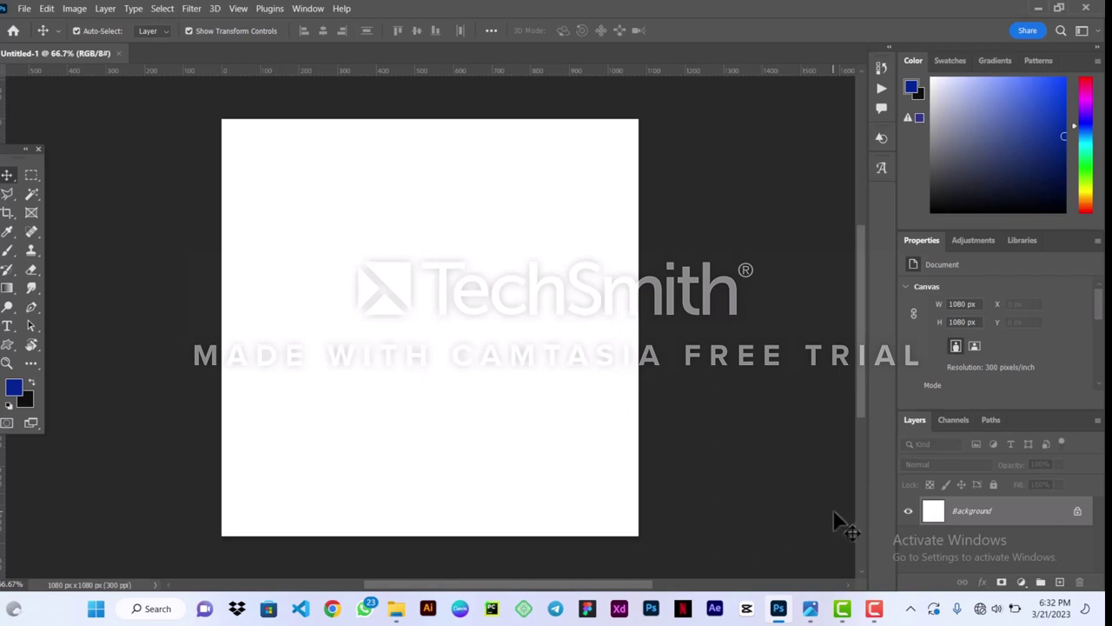
Place PngItem_107054 from the RITCHIE LOGO folder, scaled to about 310 x 400 px and centred
mouse_move(399, 612)
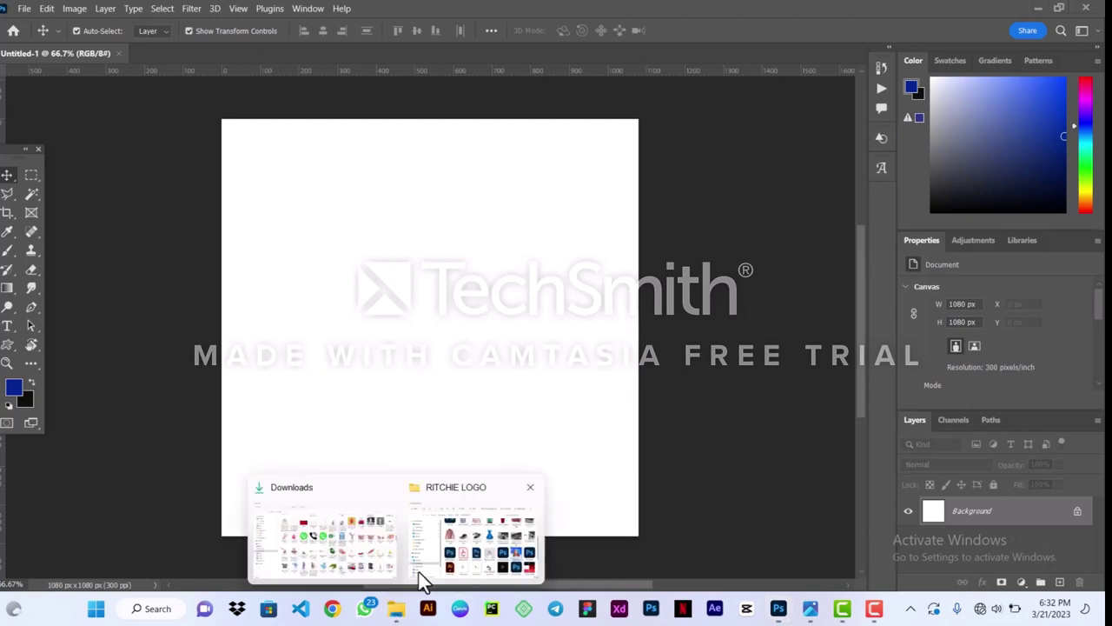
left_click(504, 544)
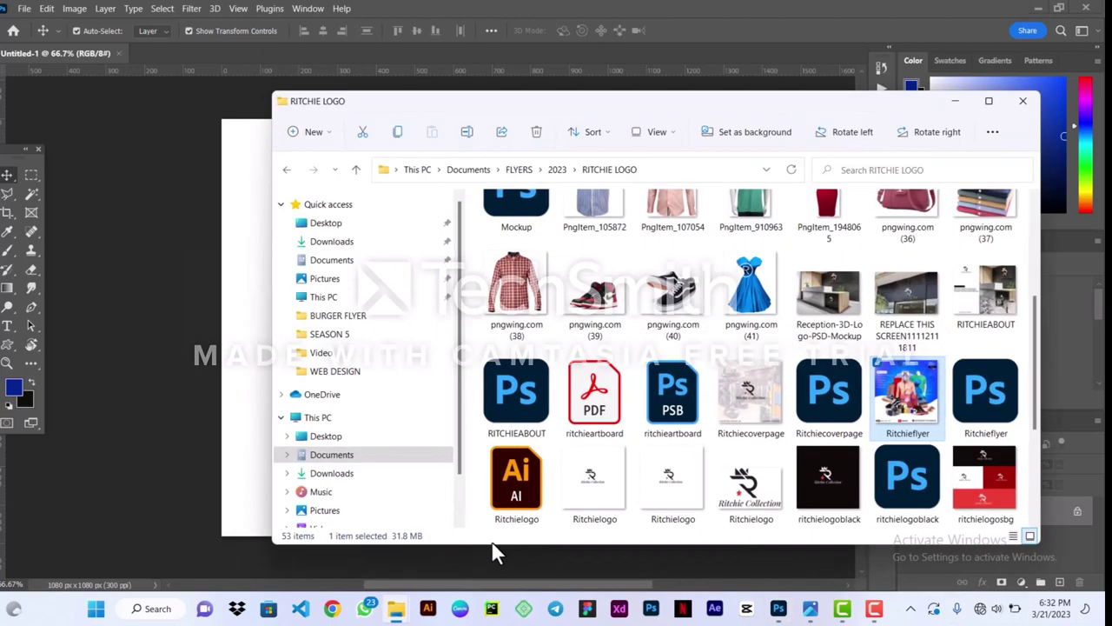
scroll(643, 460, "down", 3)
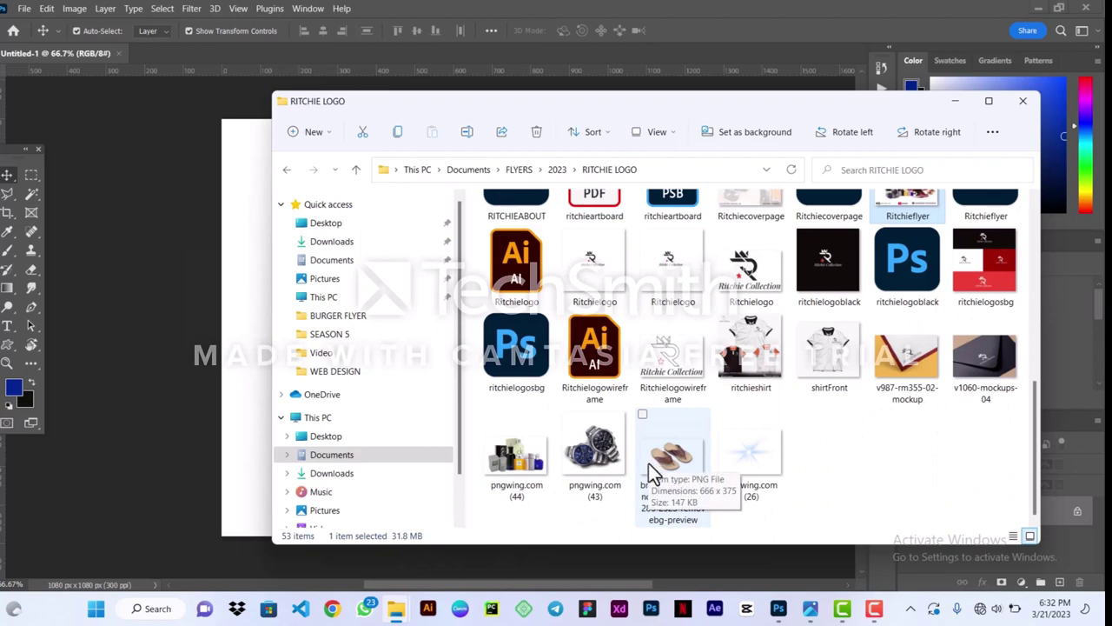
scroll(782, 396, "up", 4)
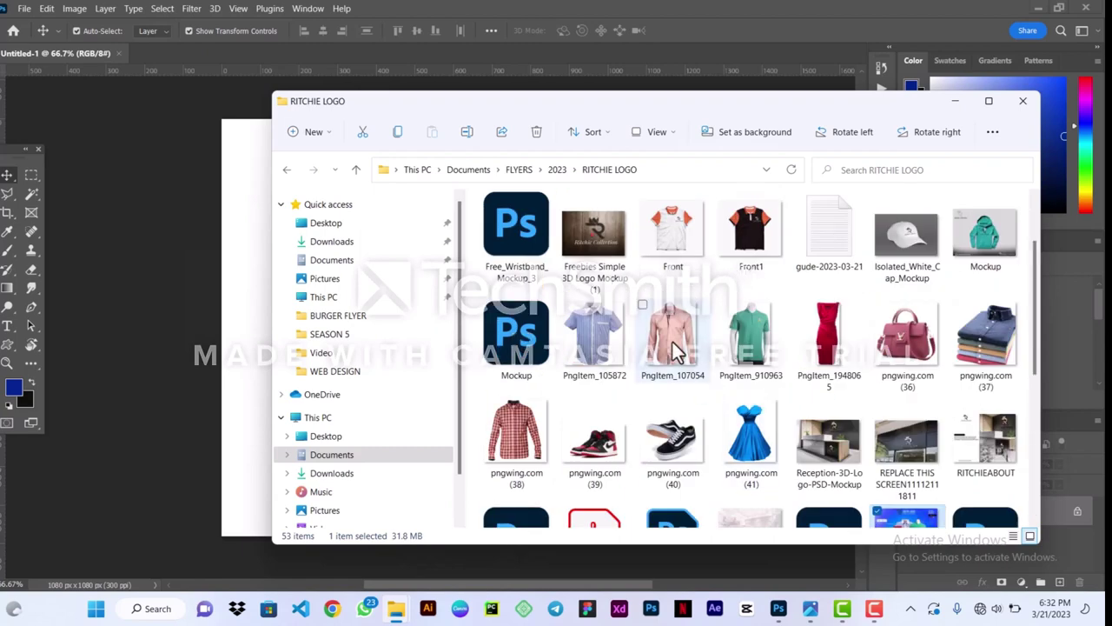
left_click_drag(677, 350, 223, 368)
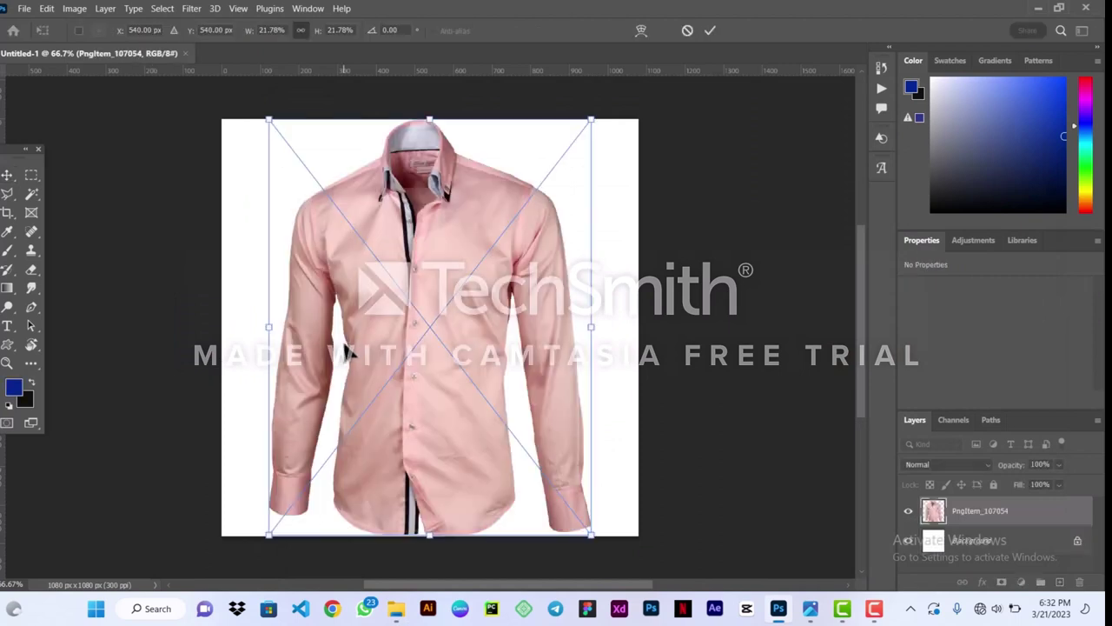
left_click_drag(429, 120, 425, 385)
left_click_drag(426, 443, 422, 319)
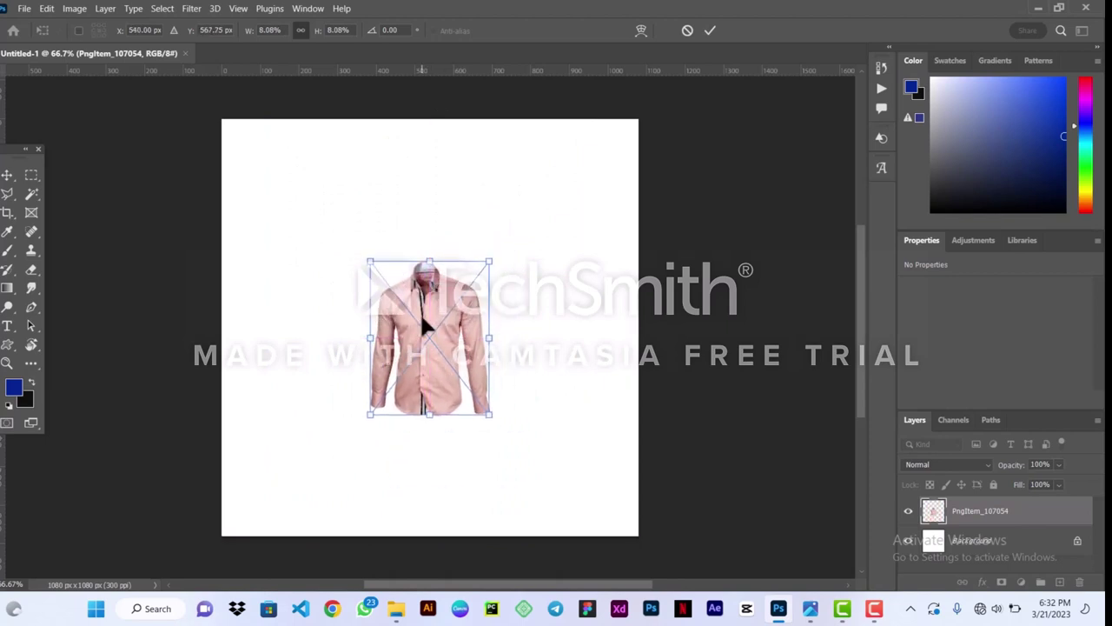
left_click(710, 32)
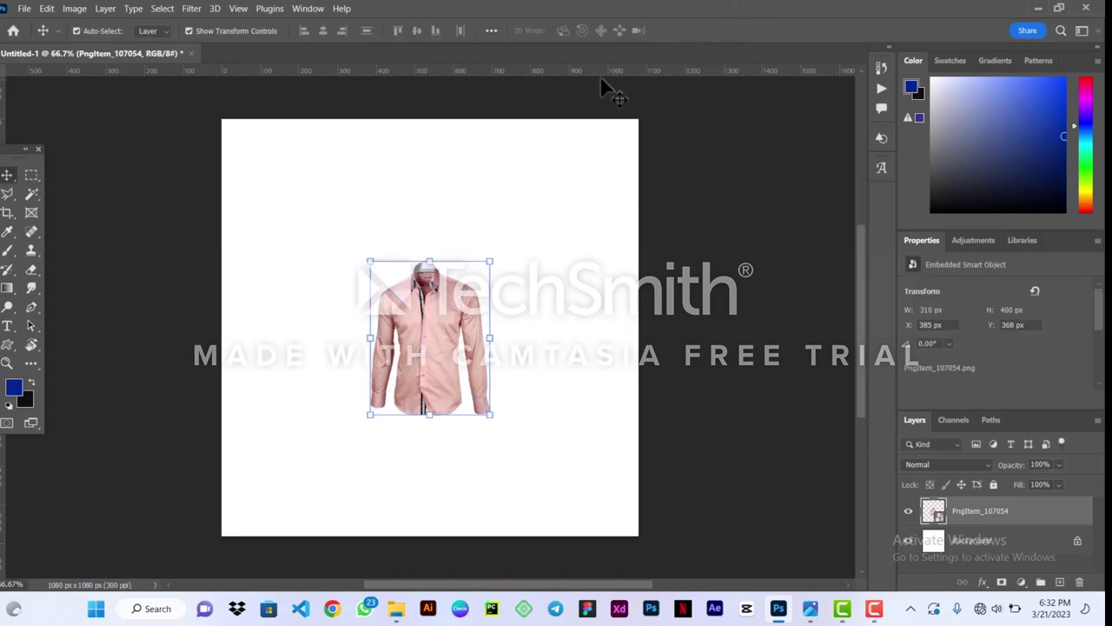
Drag the striped shirt, green polo, red dress, bag (36) and shirt stack (37) images onto the canvas
mouse_move(396, 608)
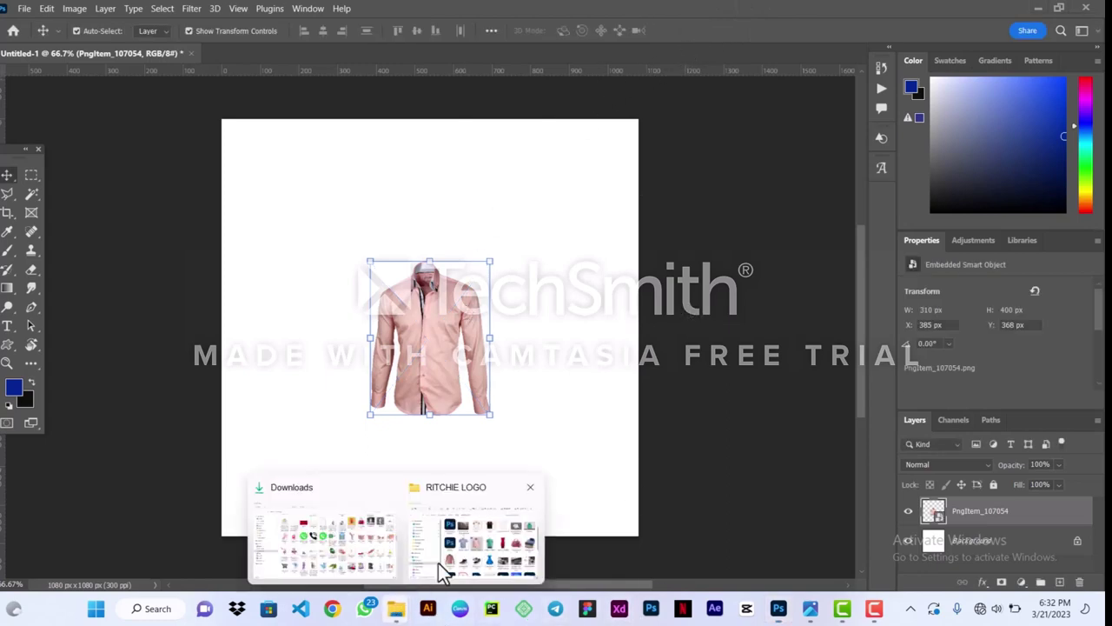
left_click(438, 563)
left_click(599, 343)
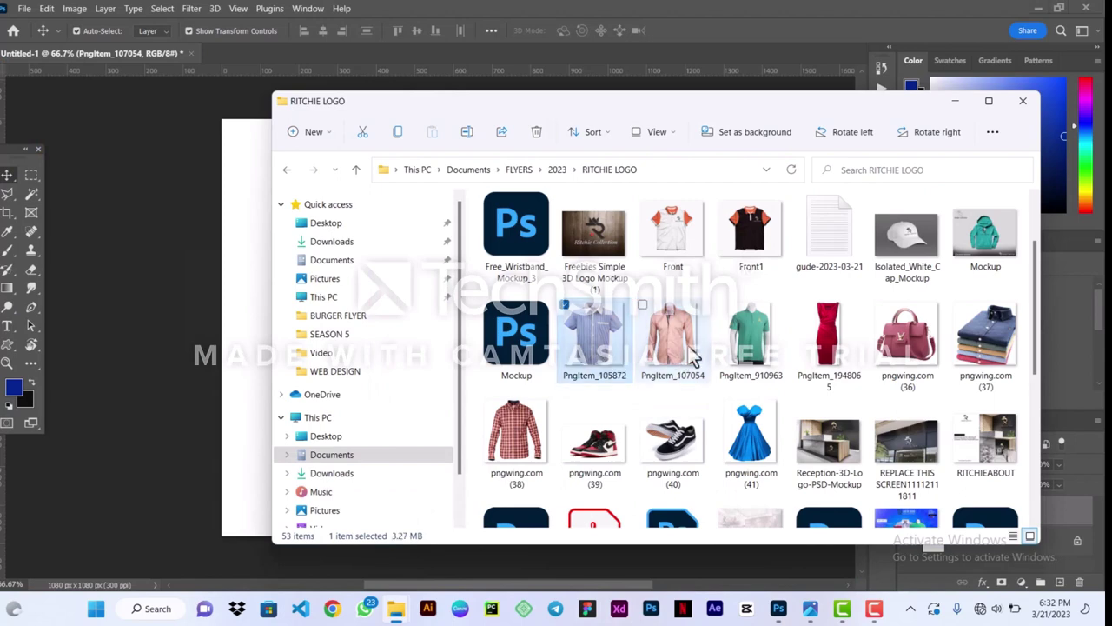
left_click(749, 348, "ctrl")
left_click(830, 361, "ctrl")
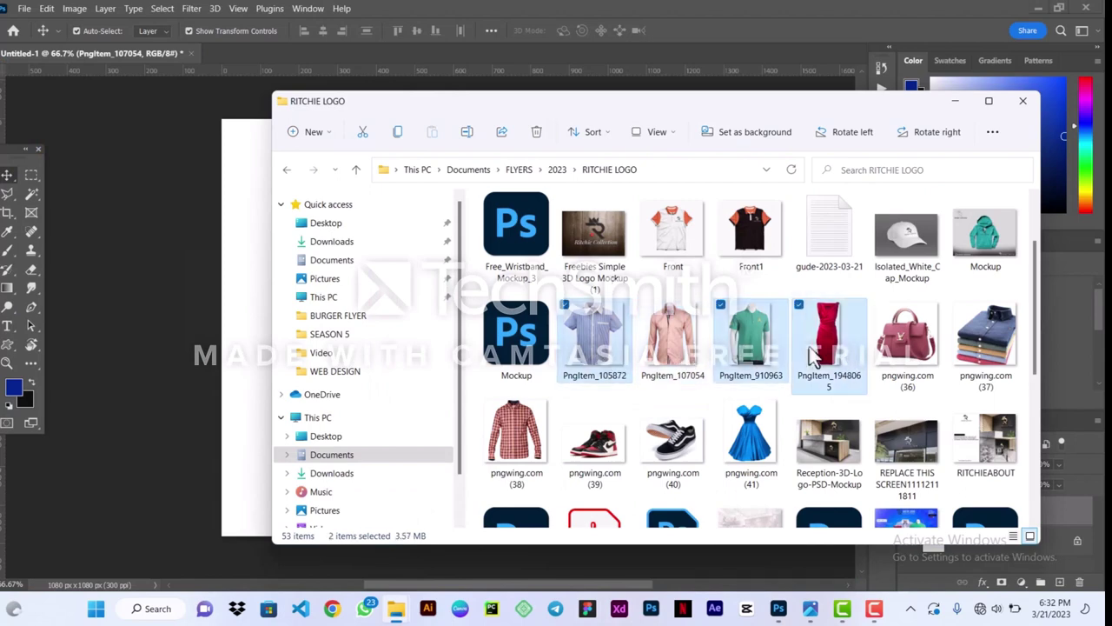
left_click(899, 365, "ctrl")
left_click(984, 348, "ctrl")
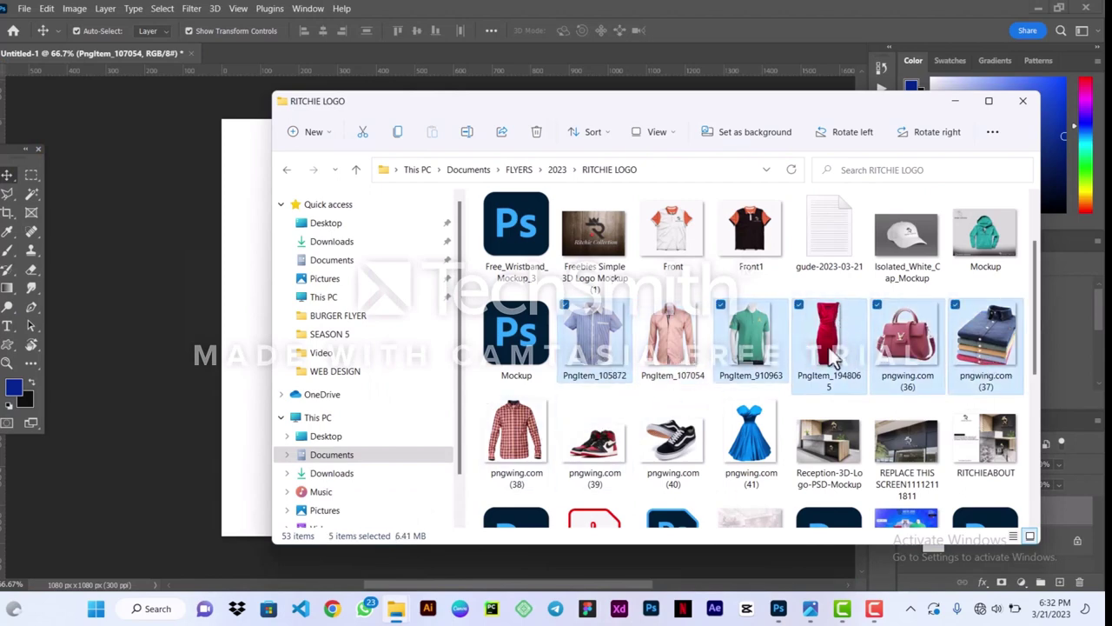
left_click_drag(674, 339, 227, 292)
Accept the five placements, then shrink the green polo and striped shirt toward the bottom
key("Return")
key("Return")
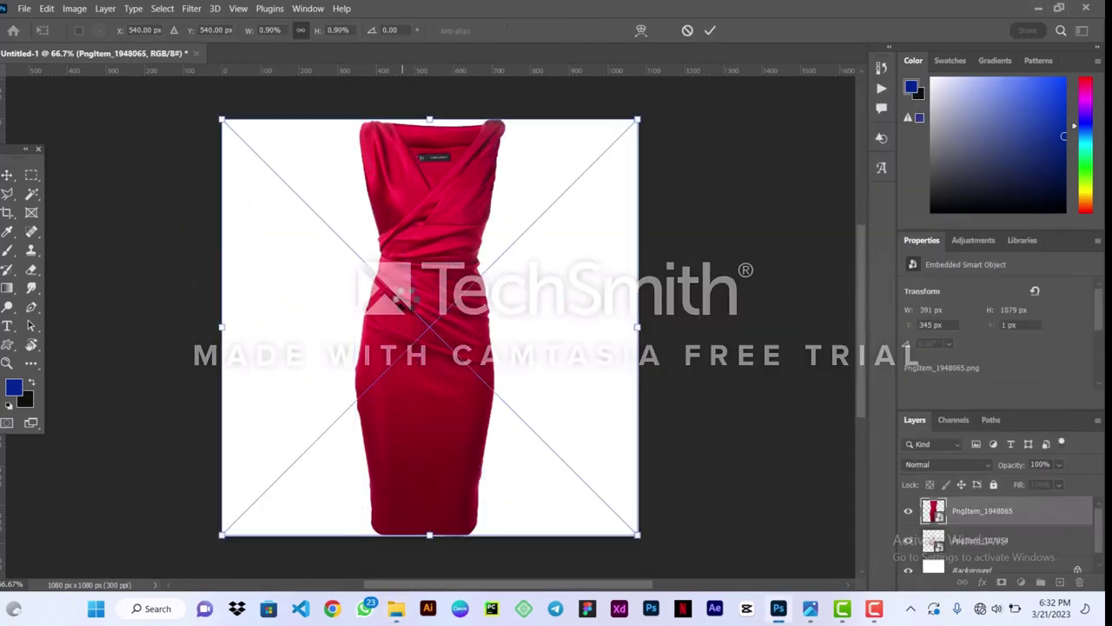
key("Return")
key("Return")
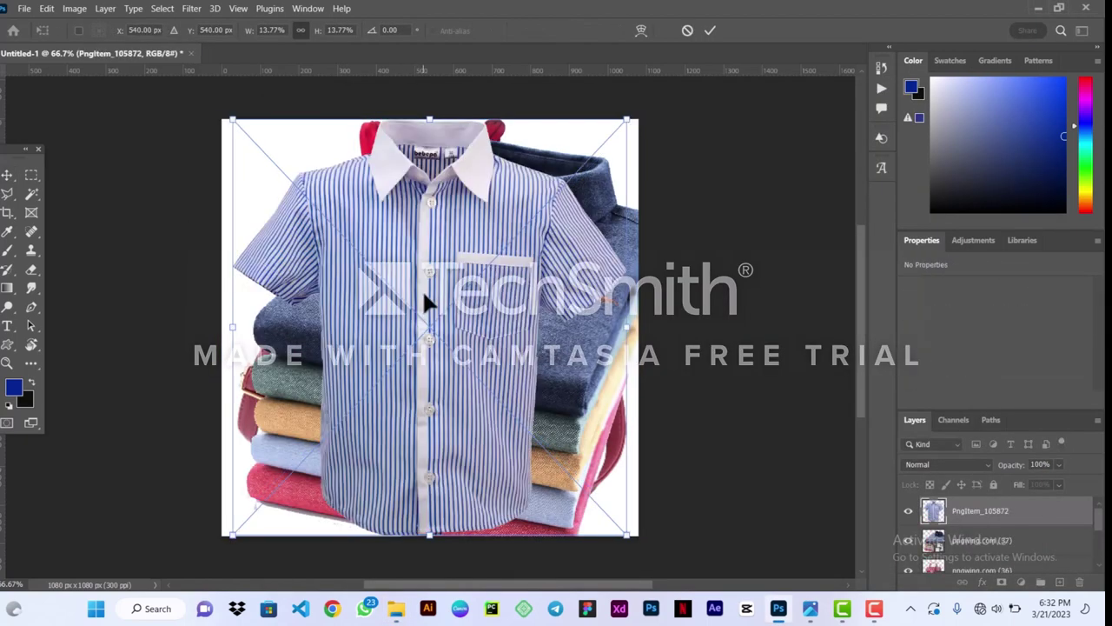
key("Return")
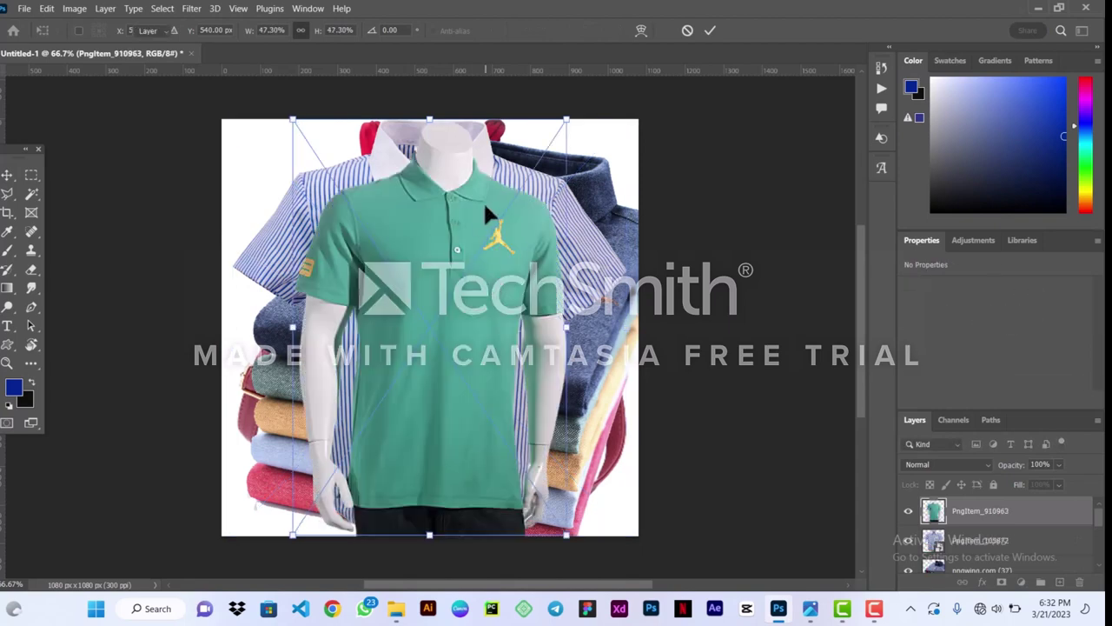
key("Return")
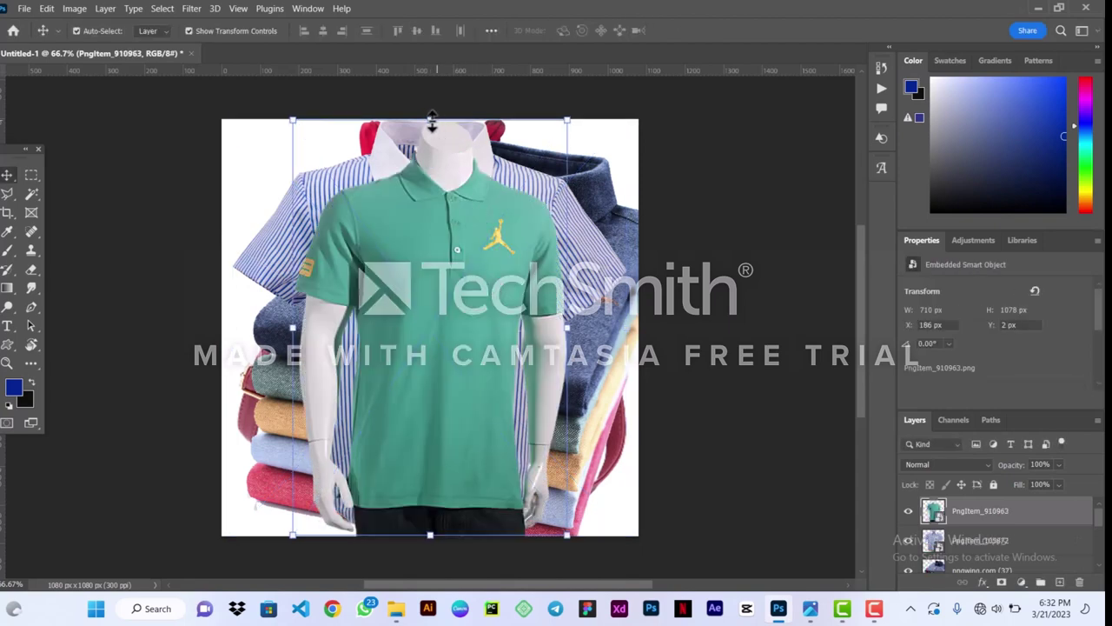
left_click_drag(431, 126, 430, 366)
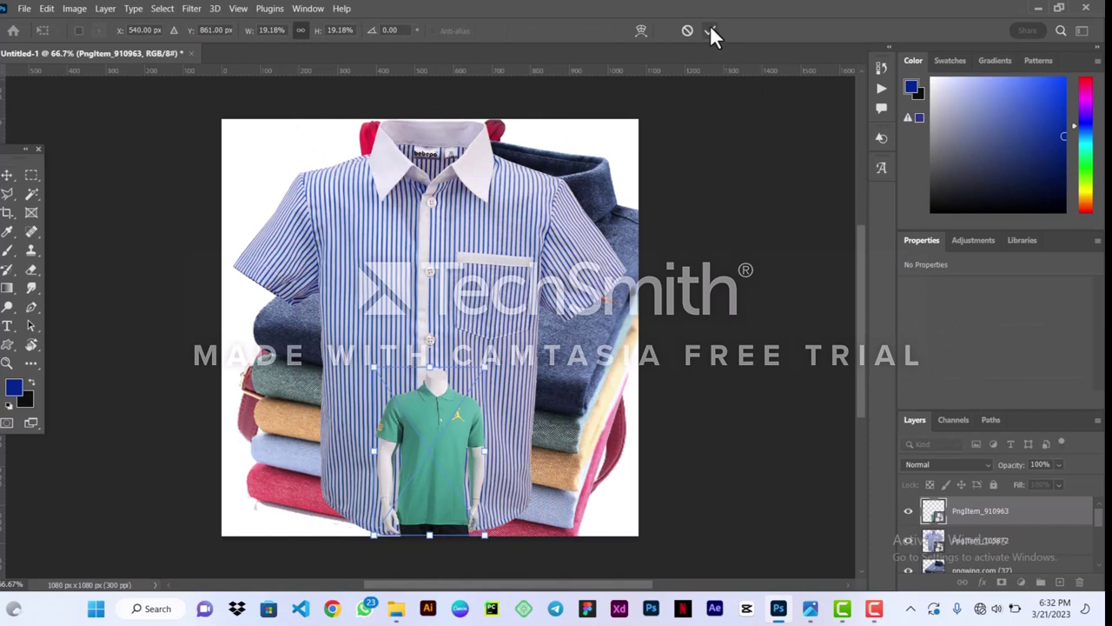
left_click(710, 33)
left_click(496, 186)
key("ctrl+t")
left_click_drag(636, 120, 463, 293)
left_click(710, 30)
Shrink the shirt stack and bag, hide both layers, and move the green polo up-right
left_click(598, 198)
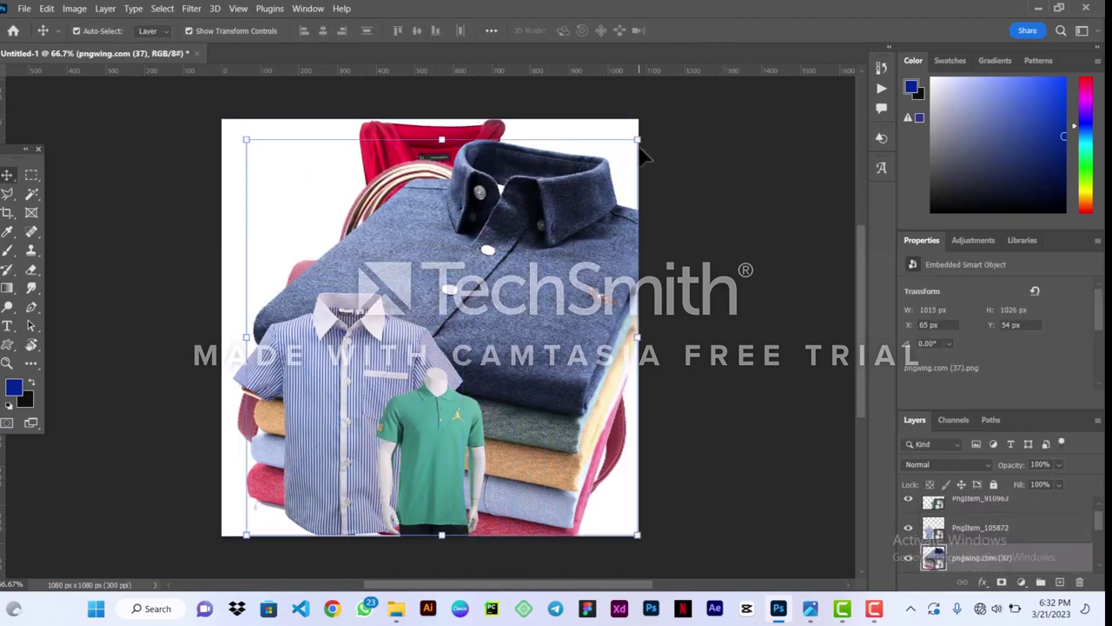
left_click_drag(638, 139, 463, 206)
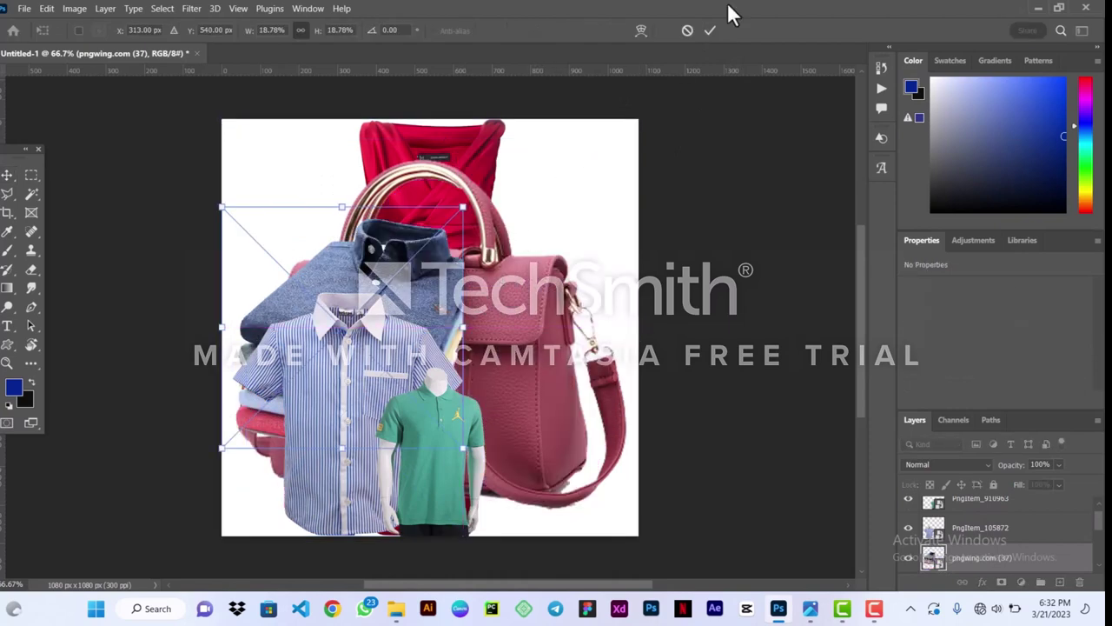
left_click(710, 31)
left_click(526, 309)
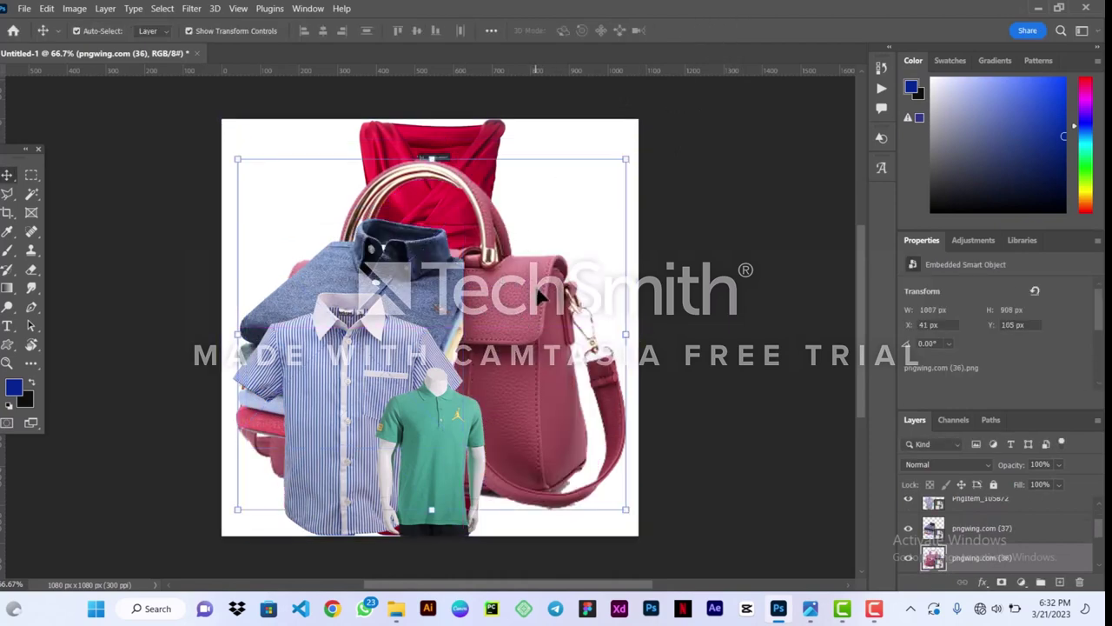
left_click_drag(626, 167, 507, 291)
left_click(710, 32)
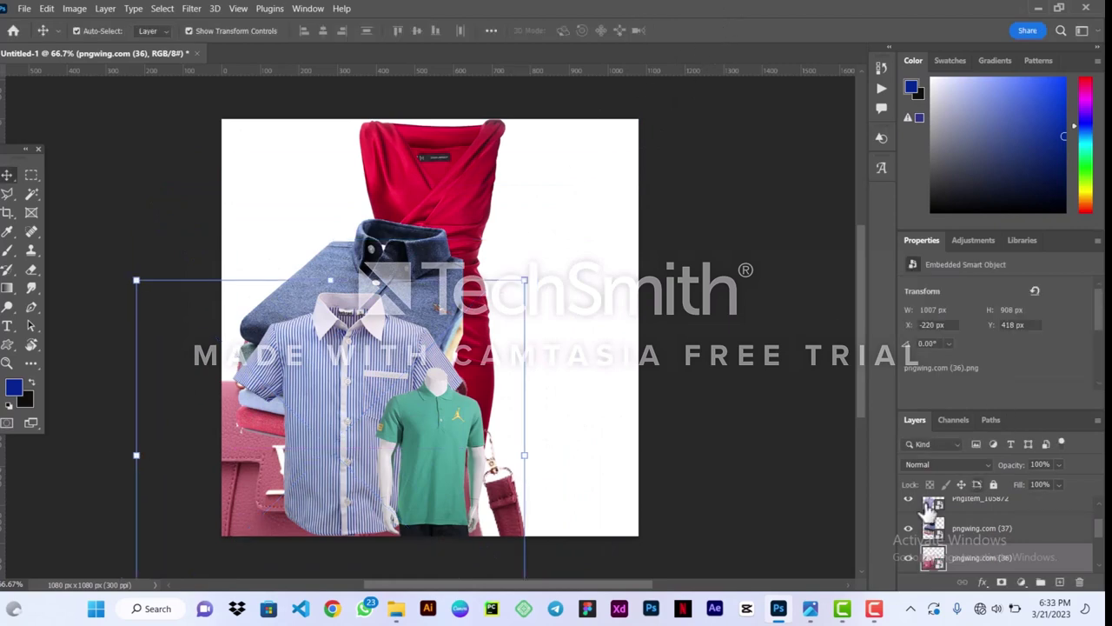
left_click(908, 527)
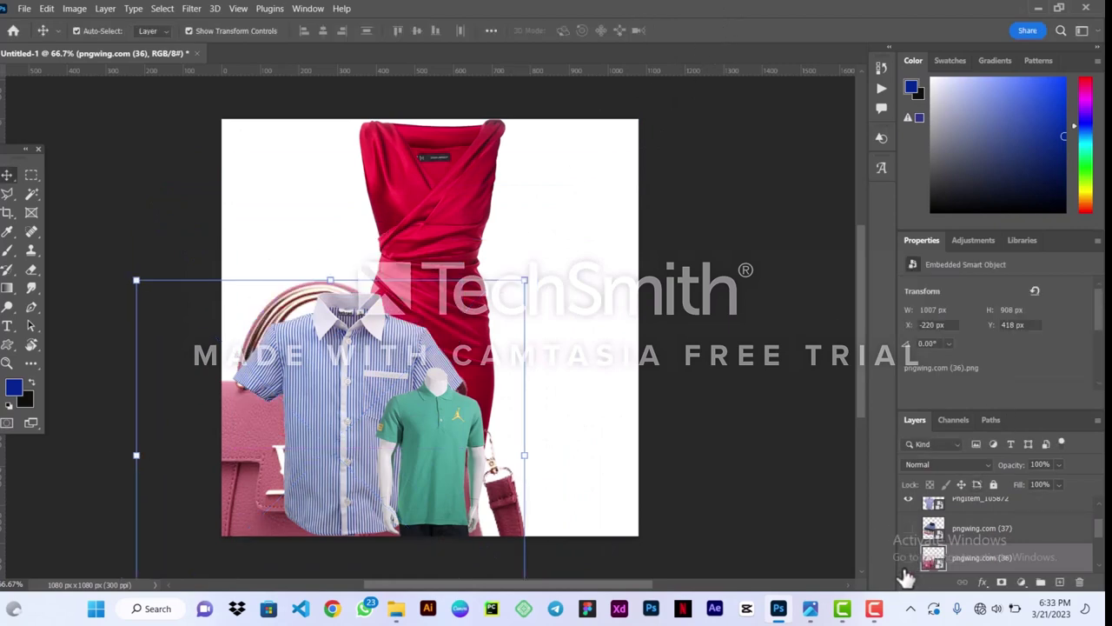
left_click(908, 557)
left_click_drag(467, 461, 539, 430)
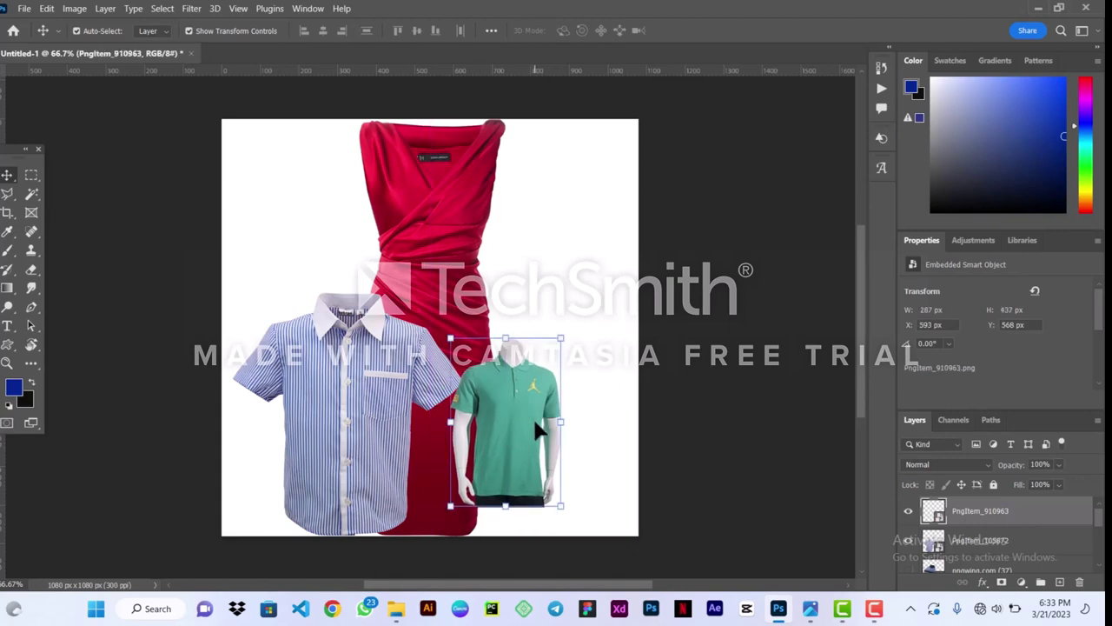
Move the red dress left and shrink it to tuck behind the shirts
left_click(439, 173)
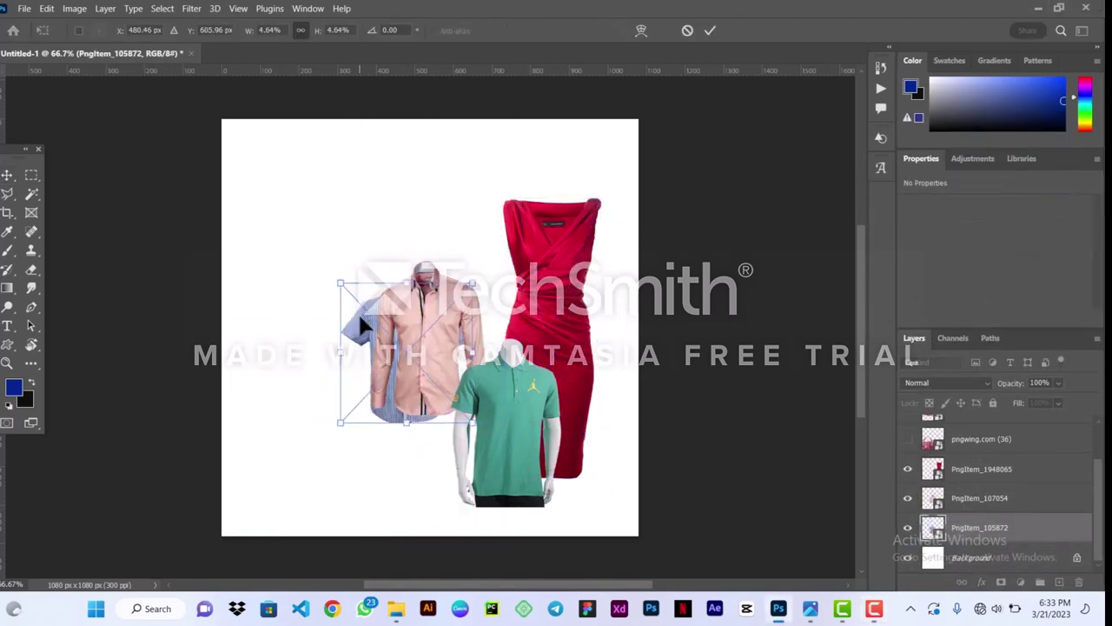
left_click_drag(360, 323, 412, 278)
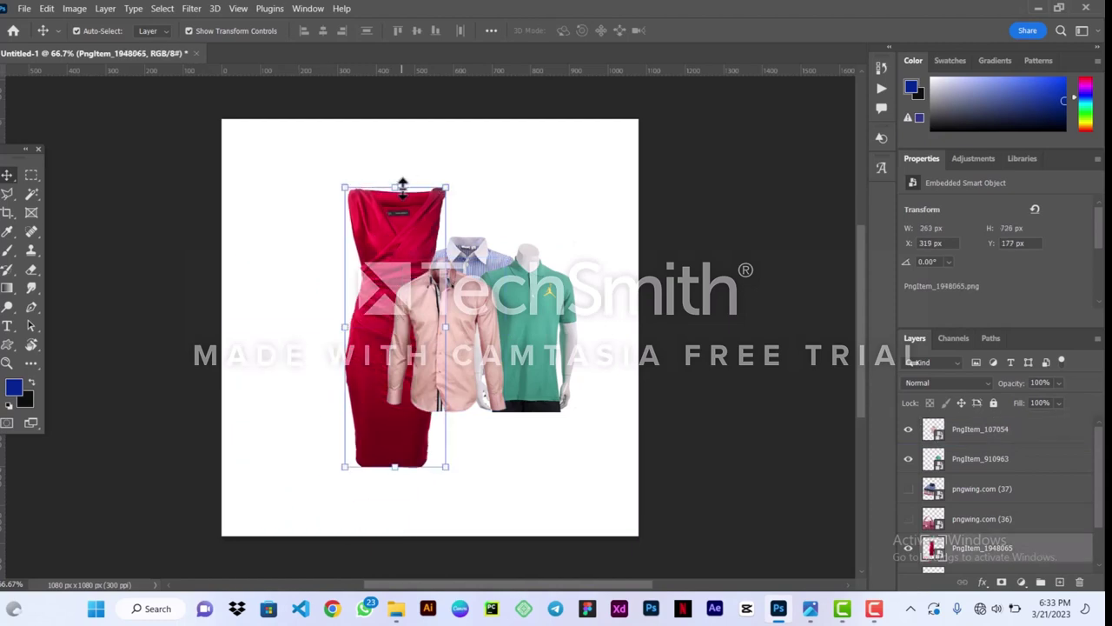
left_click_drag(408, 330, 416, 327)
key("Return")
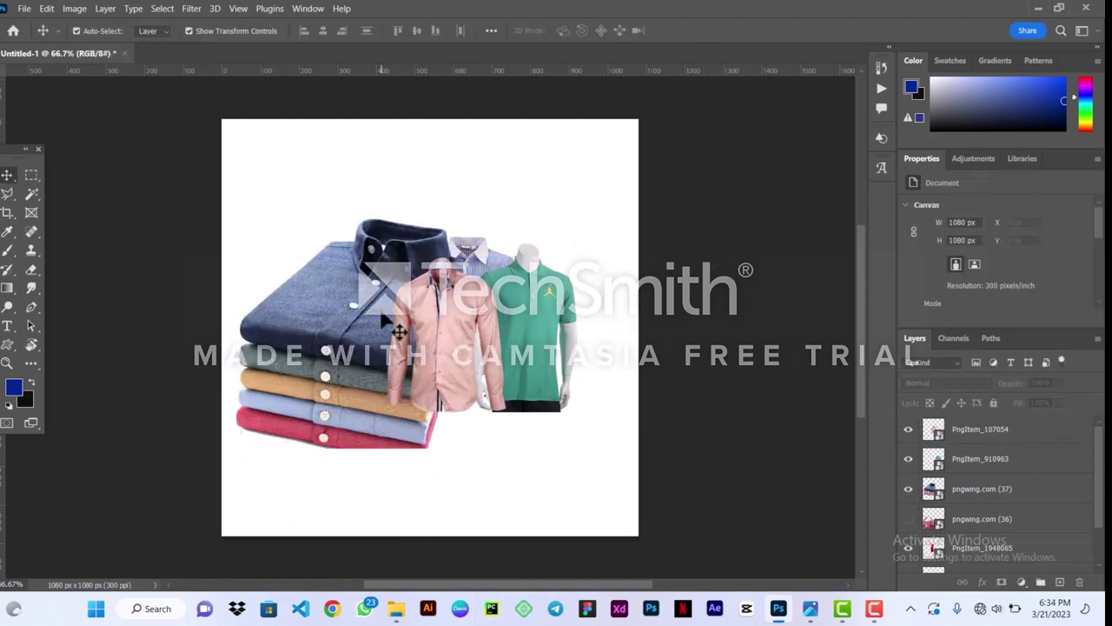
Shrink the folded shirts and flip them horizontally
key("ctrl+t")
left_click_drag(449, 163, 422, 235)
left_click(708, 30)
left_click(47, 8)
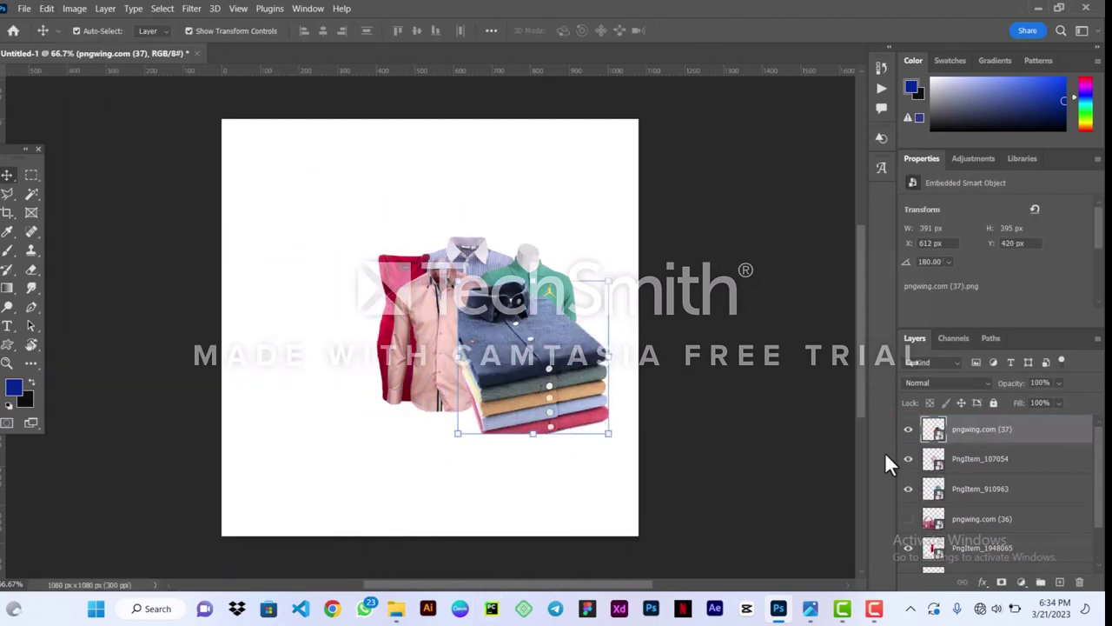
key("ctrl+t")
Shrink the pink bag, bring it to the front, then scale the whole clothing group left
key("Return")
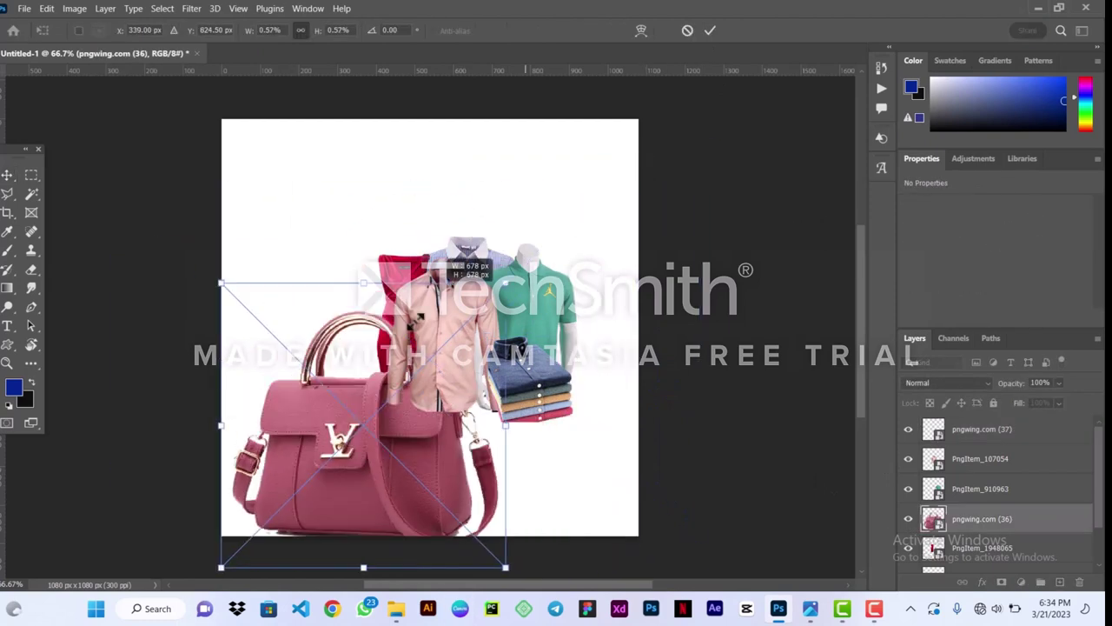
key("Return")
key("ctrl+shift+bracketright")
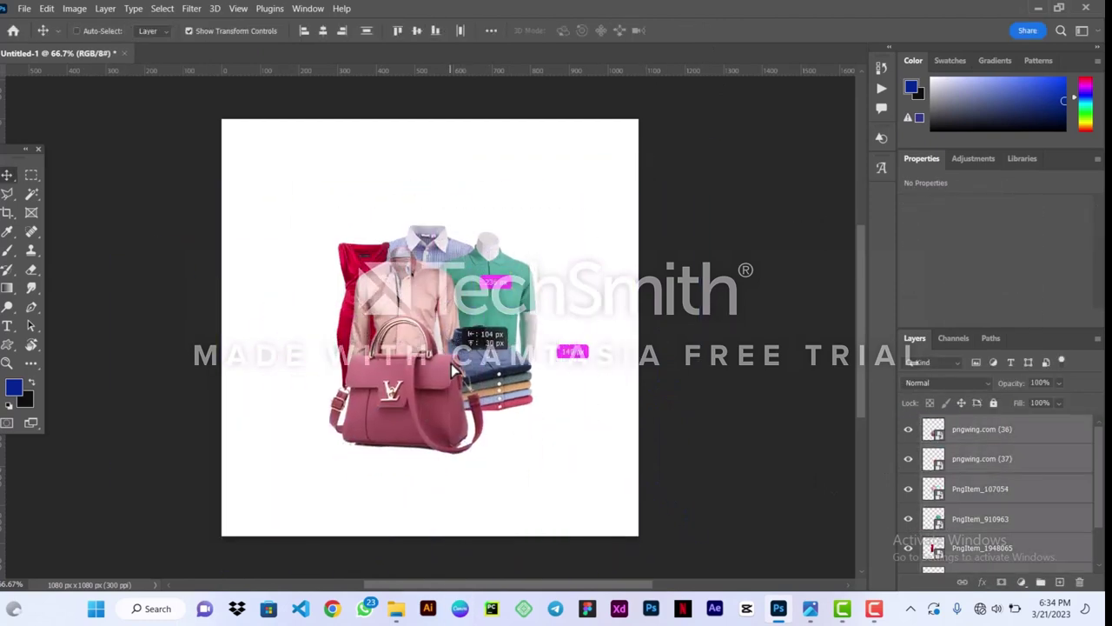
key("ctrl+t")
key("Return")
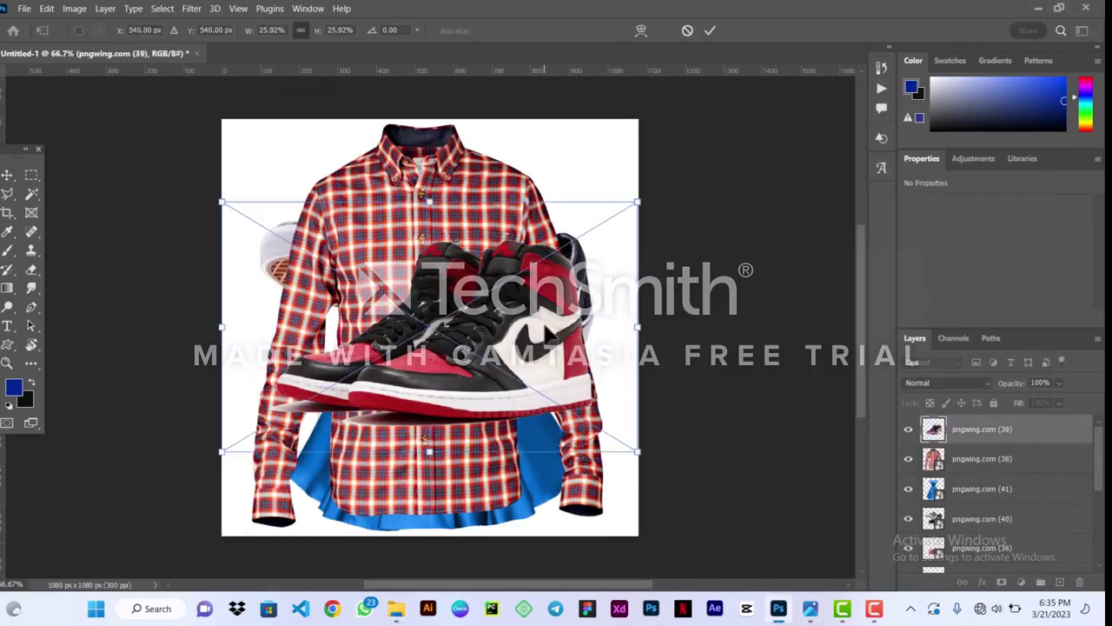
Hide three new product layers, then flip the red sneakers horizontally and shrink them below the folded shirts
left_click(908, 458)
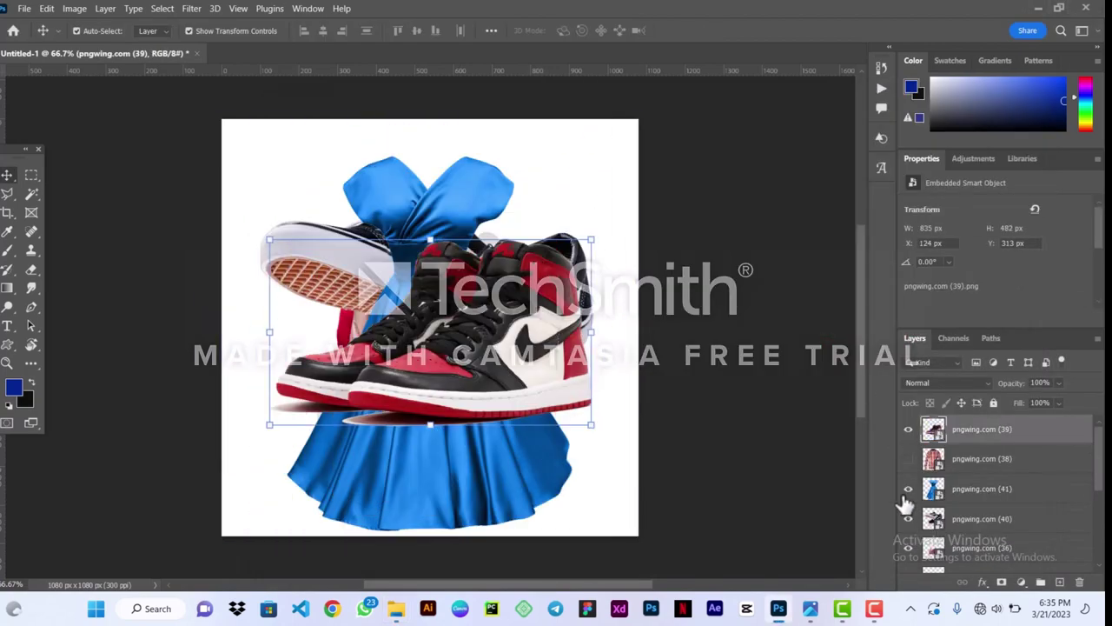
left_click(908, 489)
left_click(908, 519)
left_click(46, 8)
mouse_move(174, 318)
left_click(293, 575)
left_click_drag(224, 241, 467, 391)
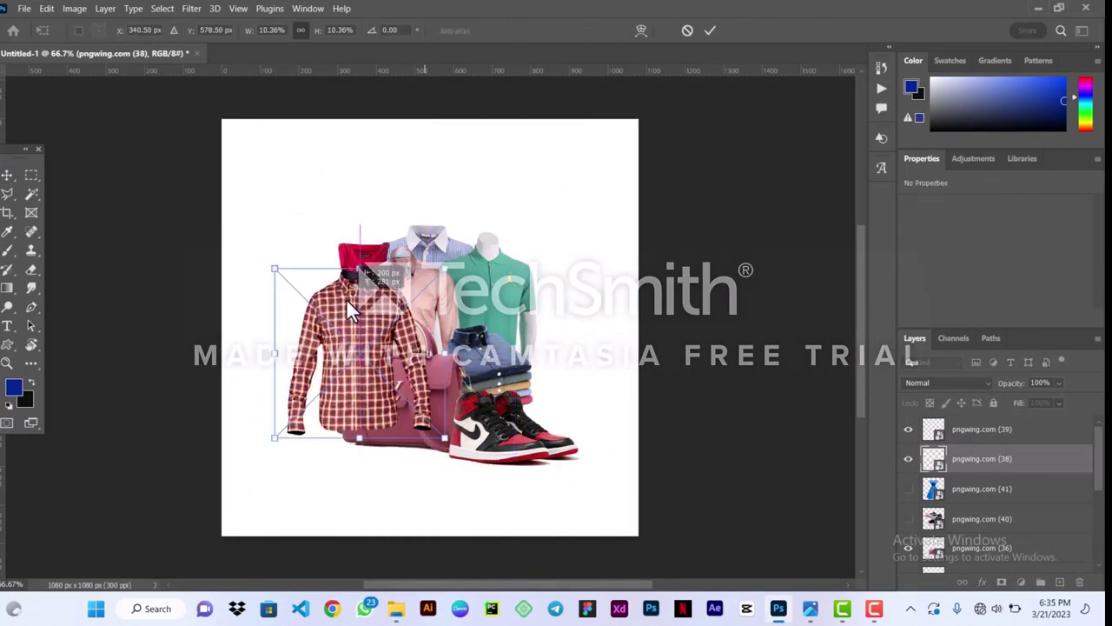
key("Return")
Move the plaid shirt to the collage's left edge and shrink the blue dress above the shirts
scroll(991, 522, "up", 1)
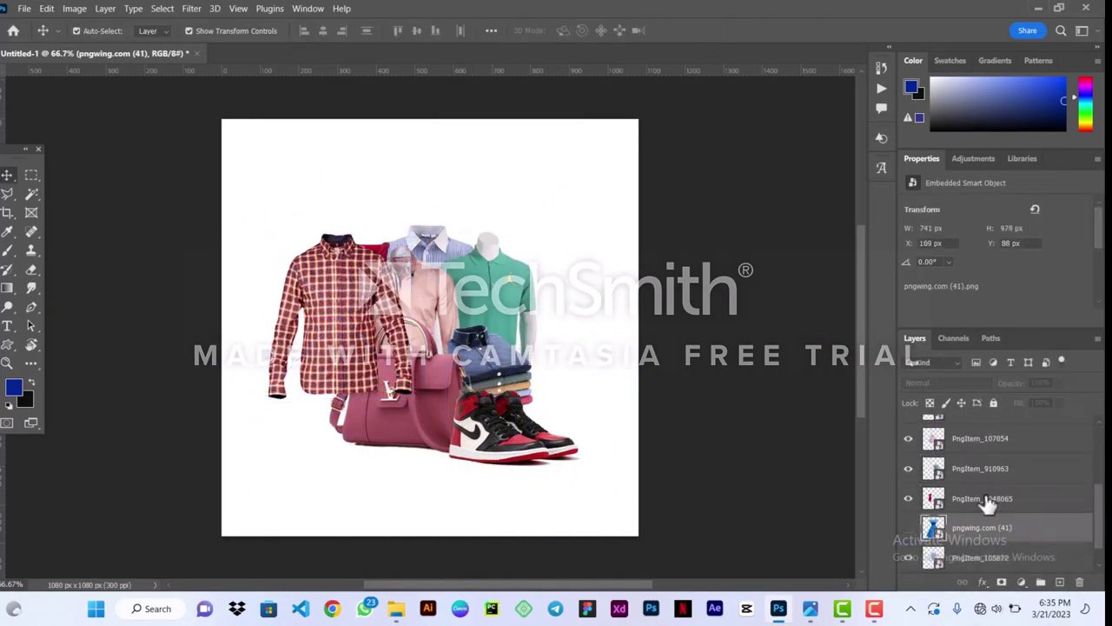
scroll(1032, 519, "down", 2)
left_click_drag(323, 321, 323, 333)
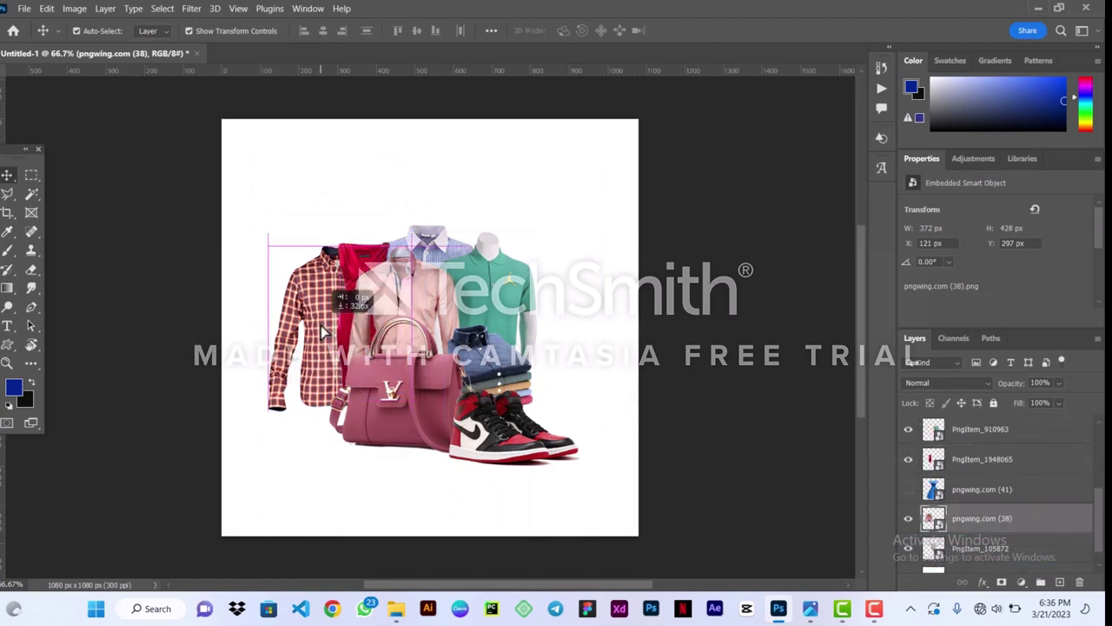
left_click_drag(368, 450, 466, 352)
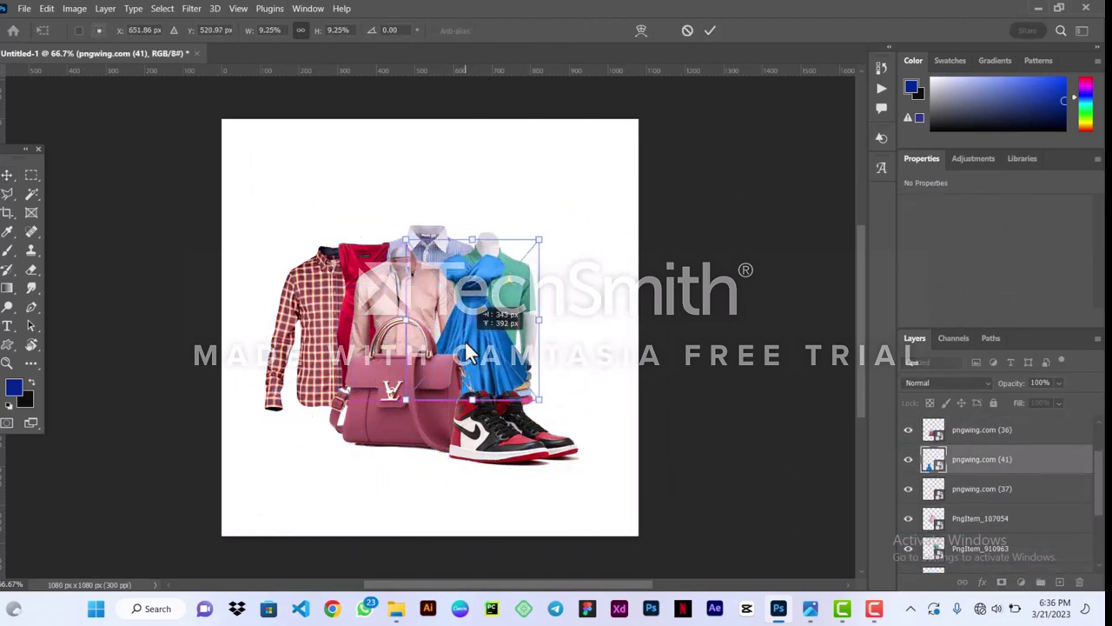
key("Return")
left_click_drag(982, 459, 1008, 520)
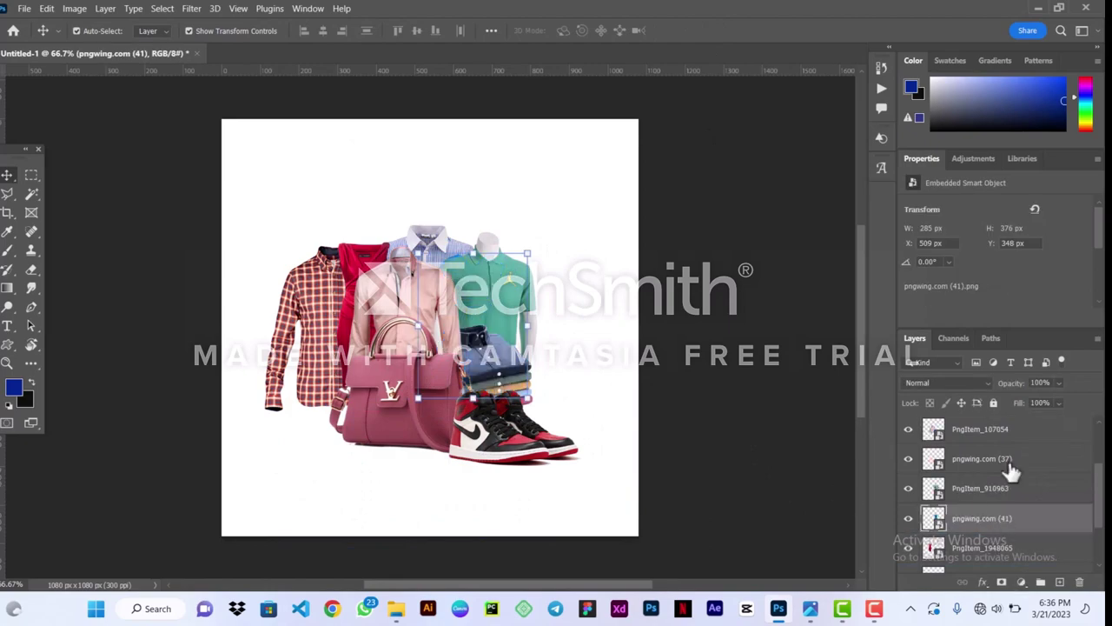
left_click_drag(1011, 470, 1008, 474)
Shrink the black sneakers beside the bag and add the watches at the collage's bottom
left_click(982, 458)
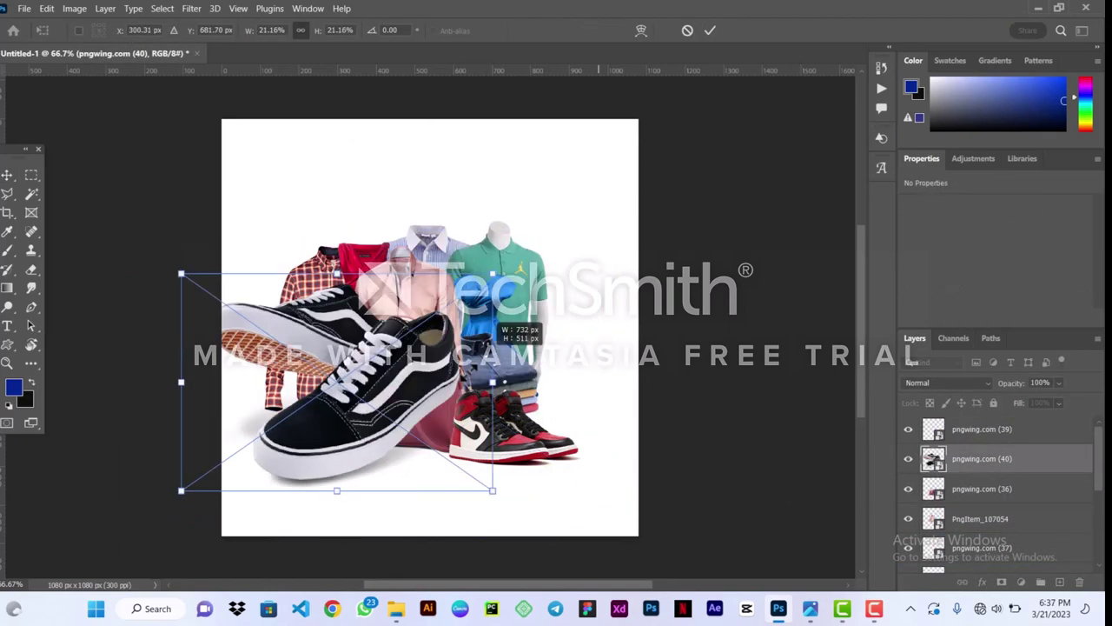
left_click_drag(182, 273, 241, 339)
key("Return")
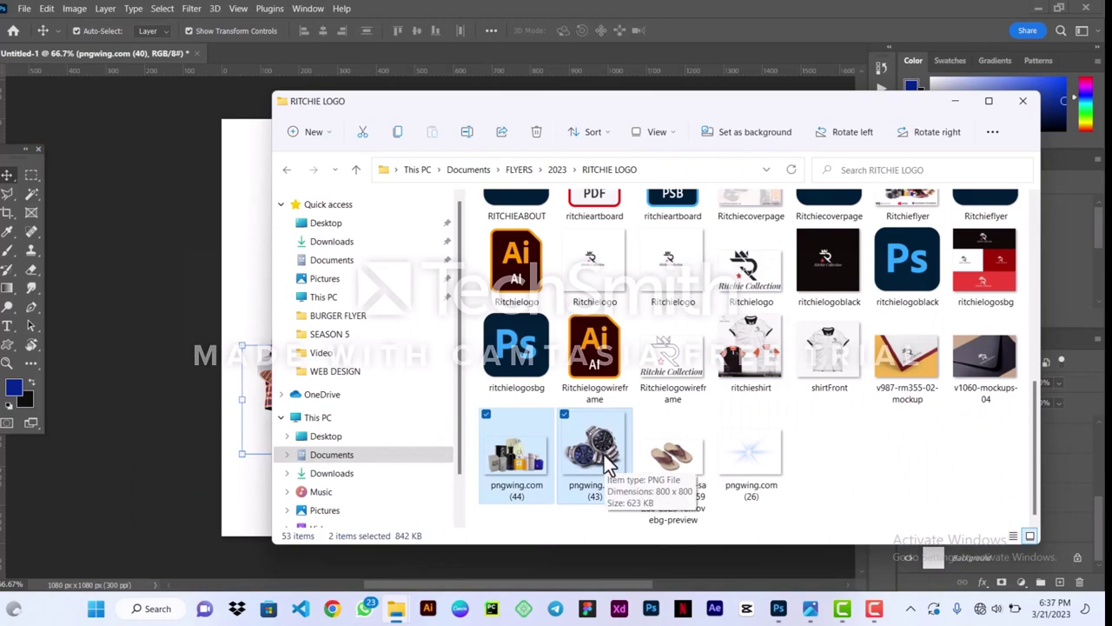
left_click_drag(539, 456, 699, 44)
left_click_drag(555, 199, 608, 211)
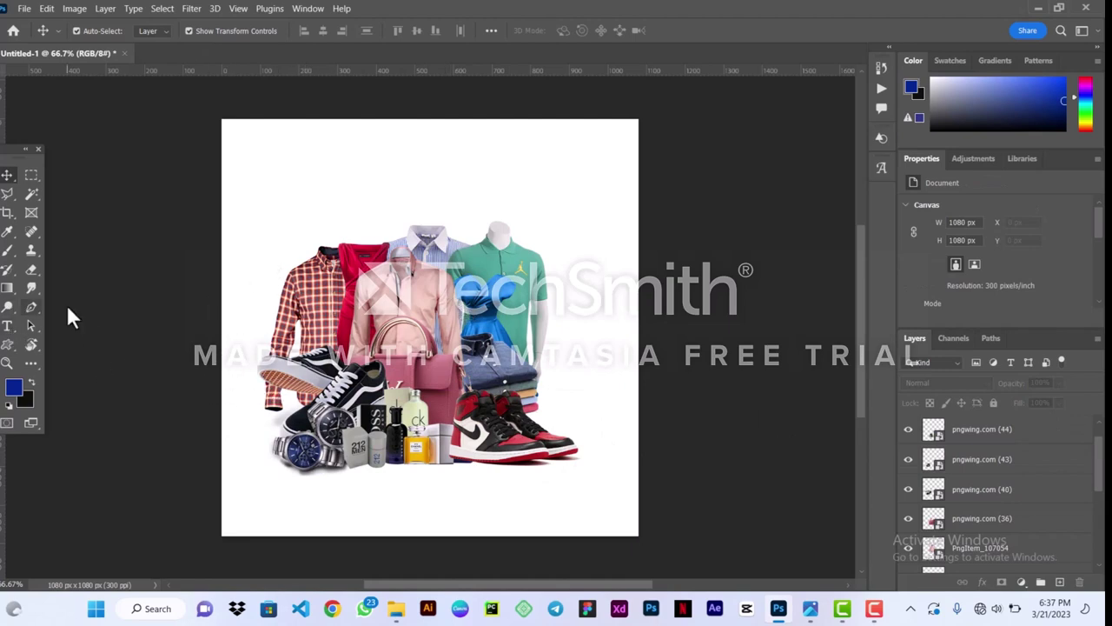
Draw a closed Pen shape with an upward-curved top edge across the collage and corners below the canvas
left_click_drag(32, 307, 87, 304)
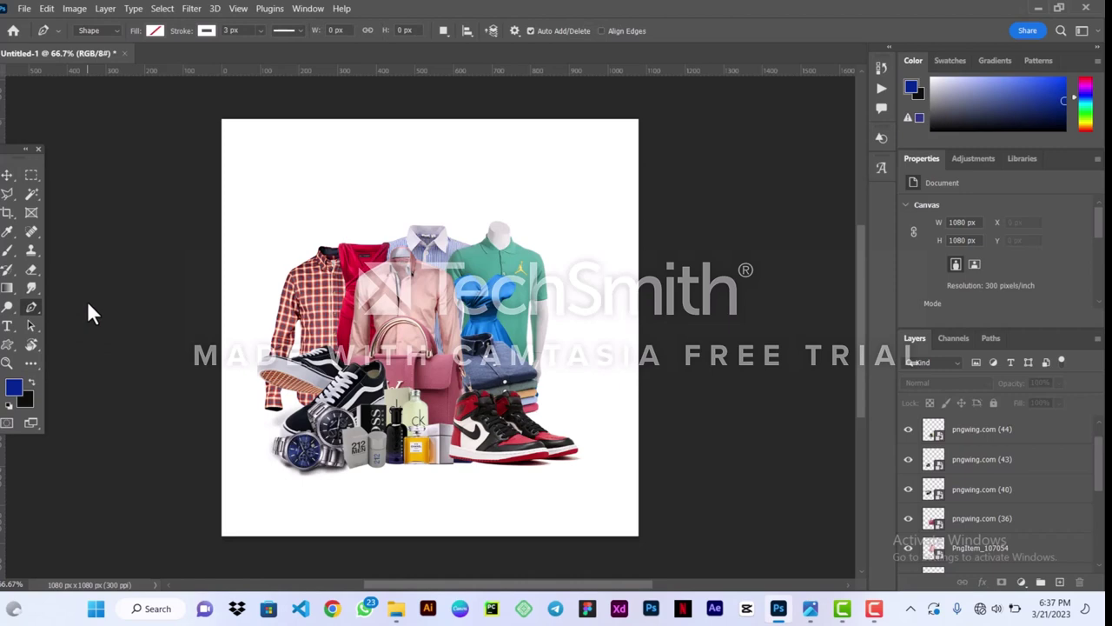
left_click(181, 335)
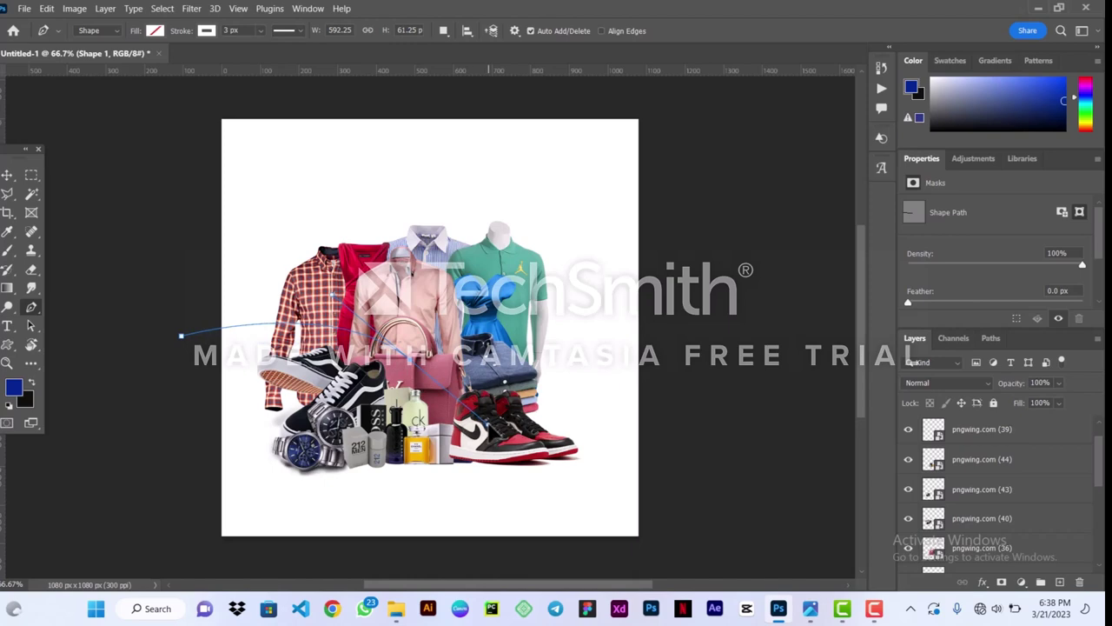
left_click(713, 316)
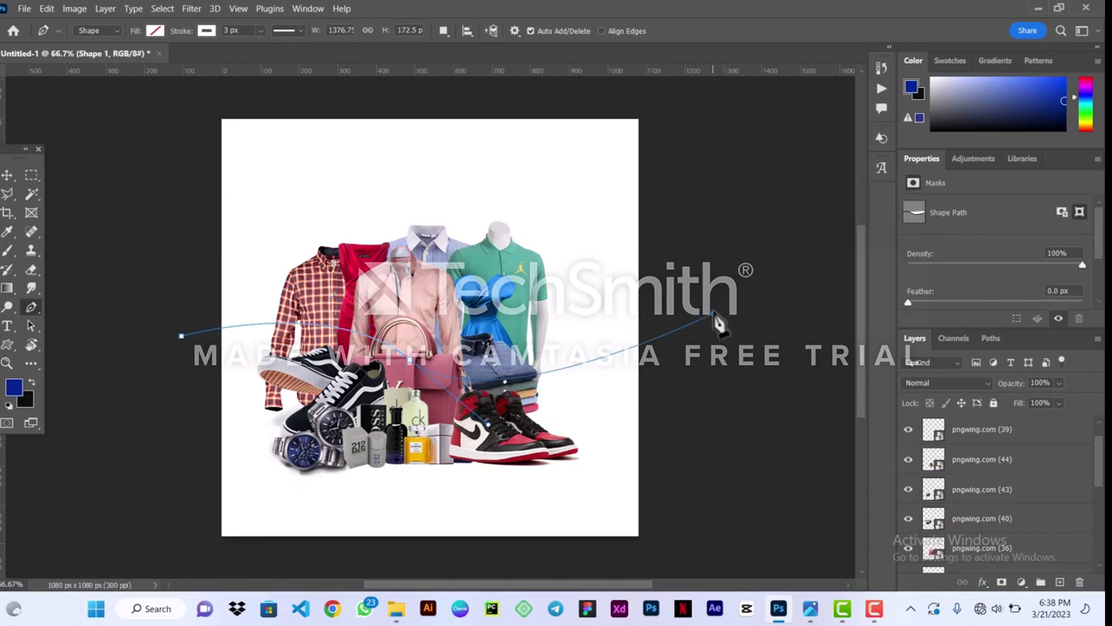
left_click_drag(719, 324, 738, 306)
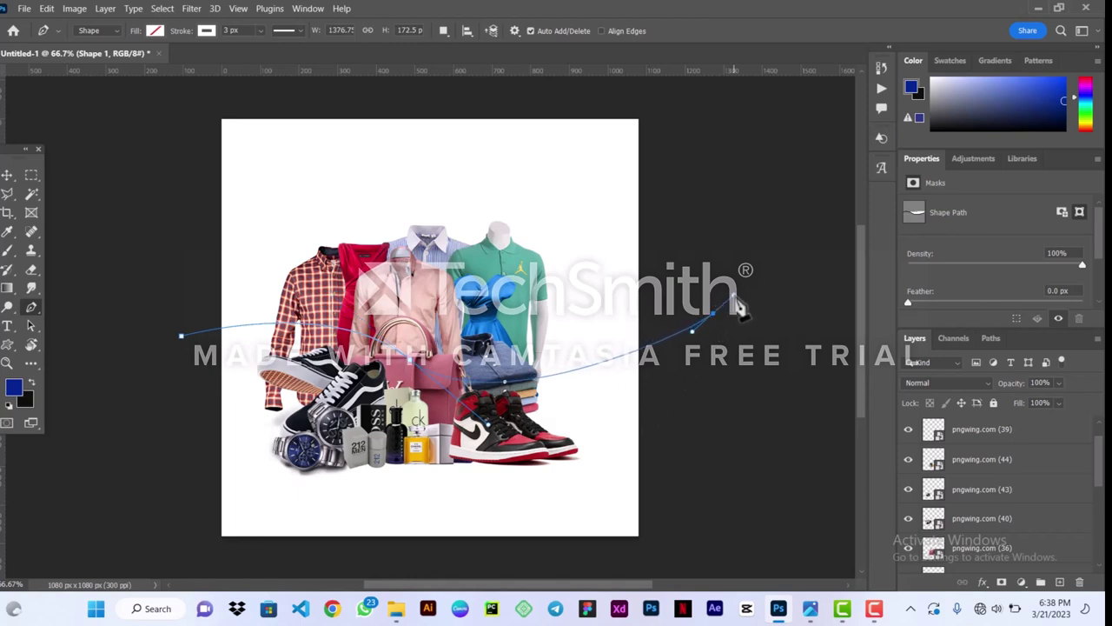
scroll(737, 304, "down", 5)
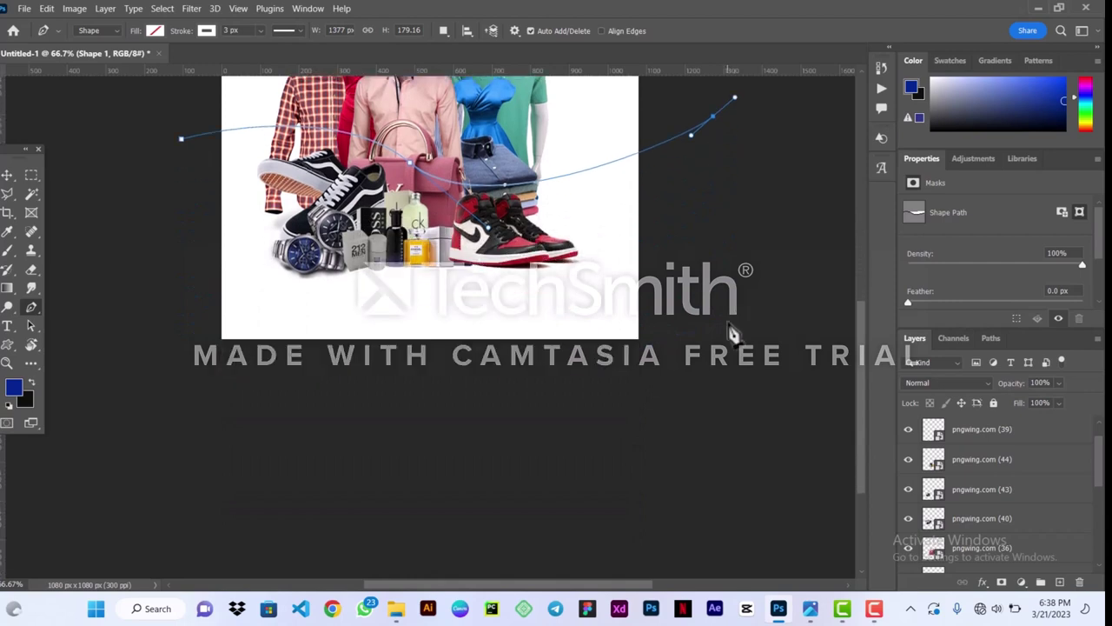
left_click(756, 488)
left_click(143, 498)
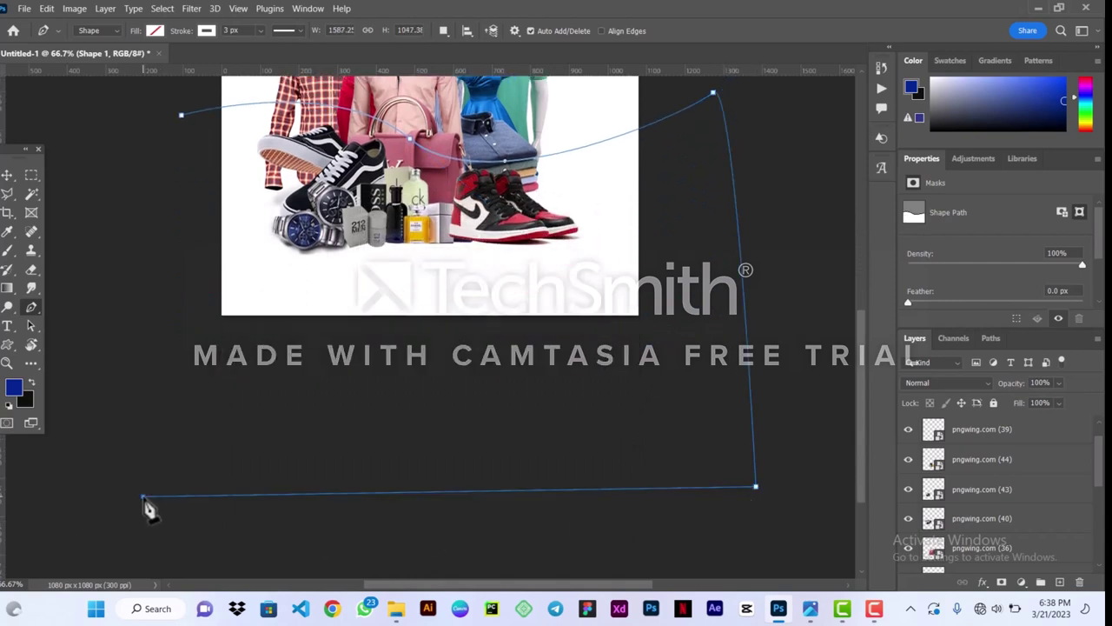
scroll(194, 365, "up", 1)
left_click(181, 150)
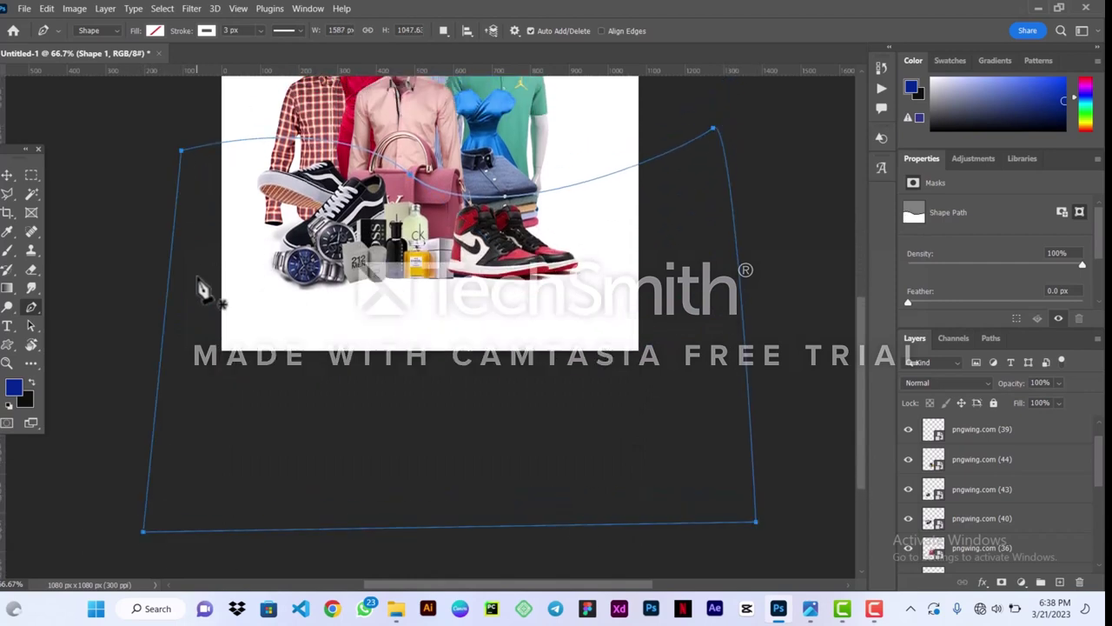
scroll(203, 287, "up", 4)
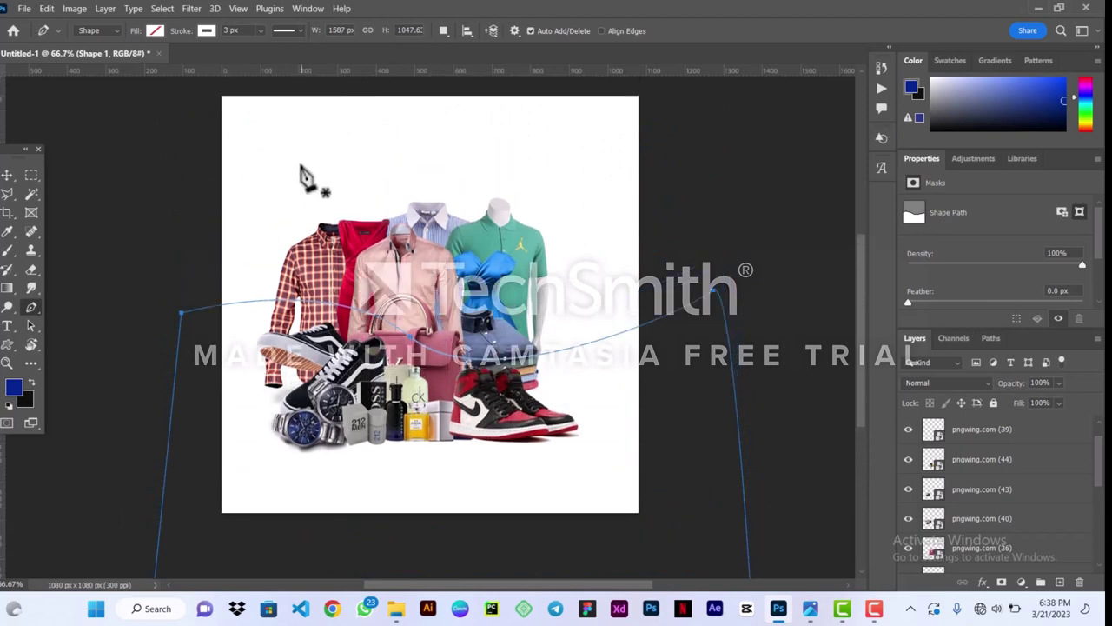
scroll(300, 167, "up", 1)
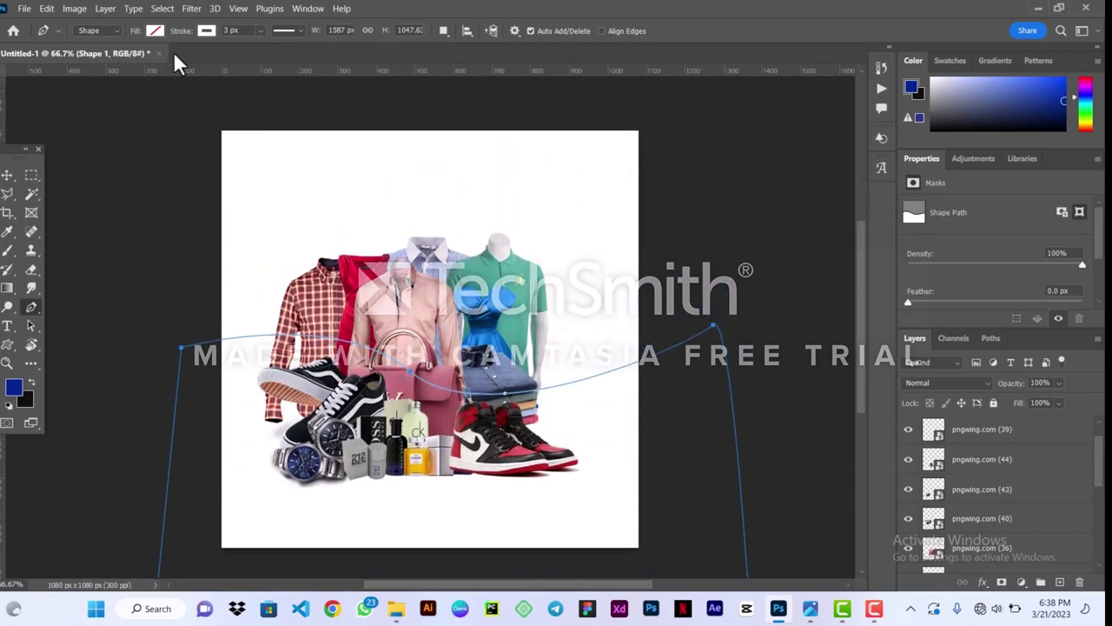
left_click(152, 30)
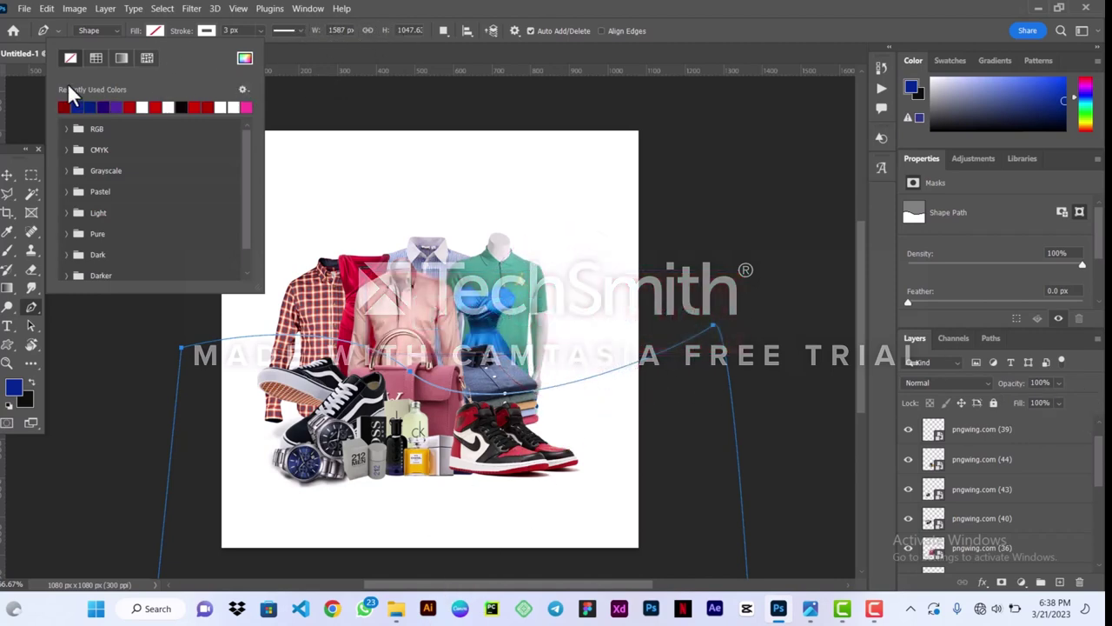
Try setting the shape's fill to white from the fill colour options
left_click(348, 59)
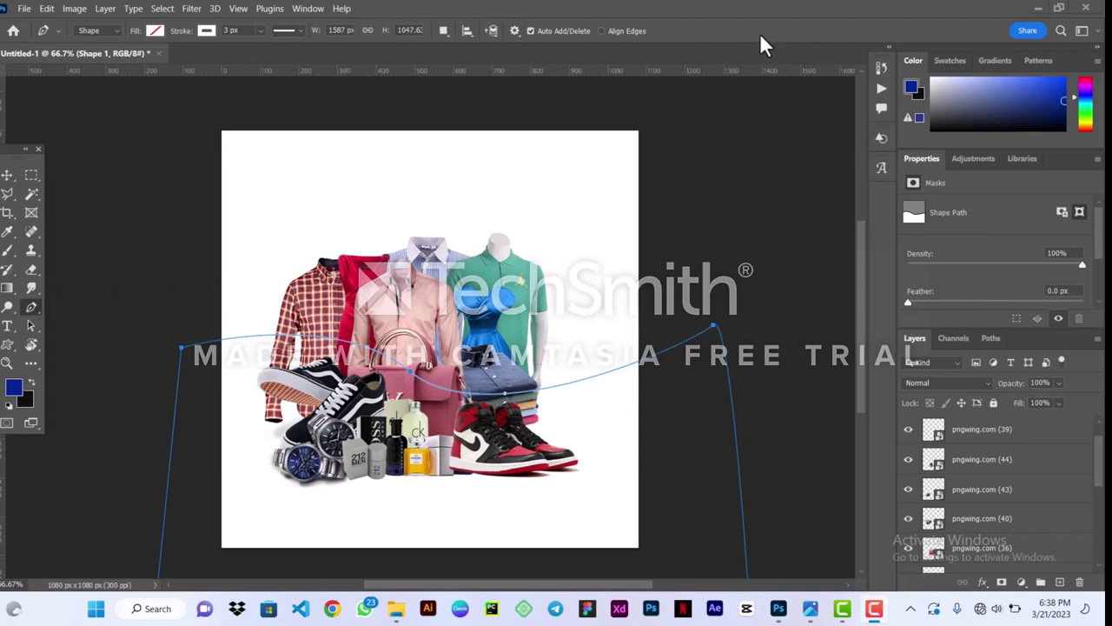
left_click(153, 31)
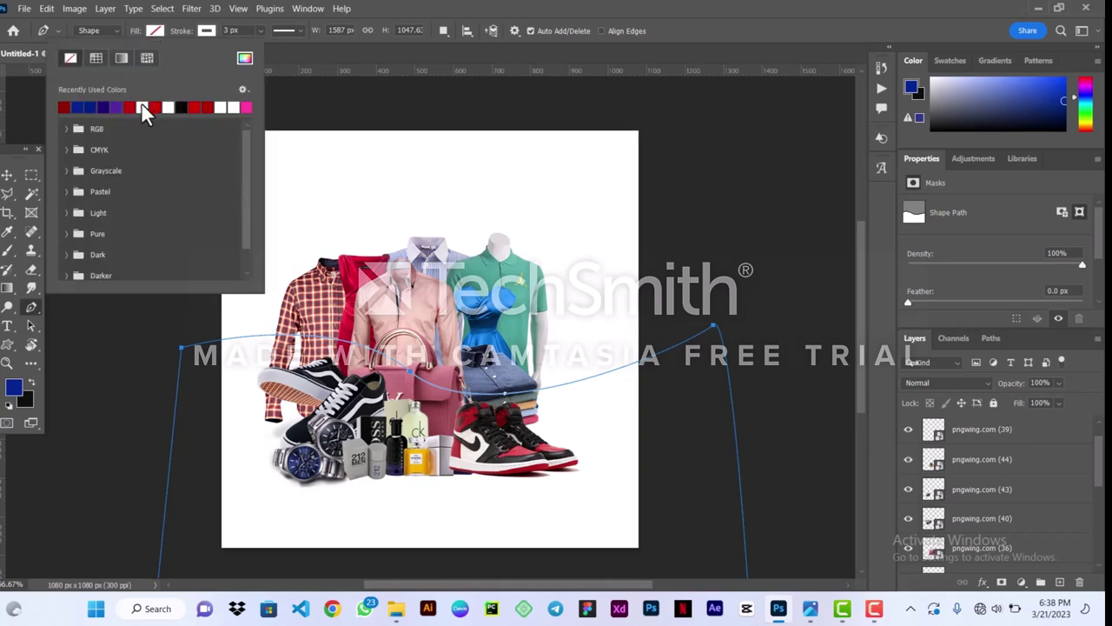
left_click(157, 29)
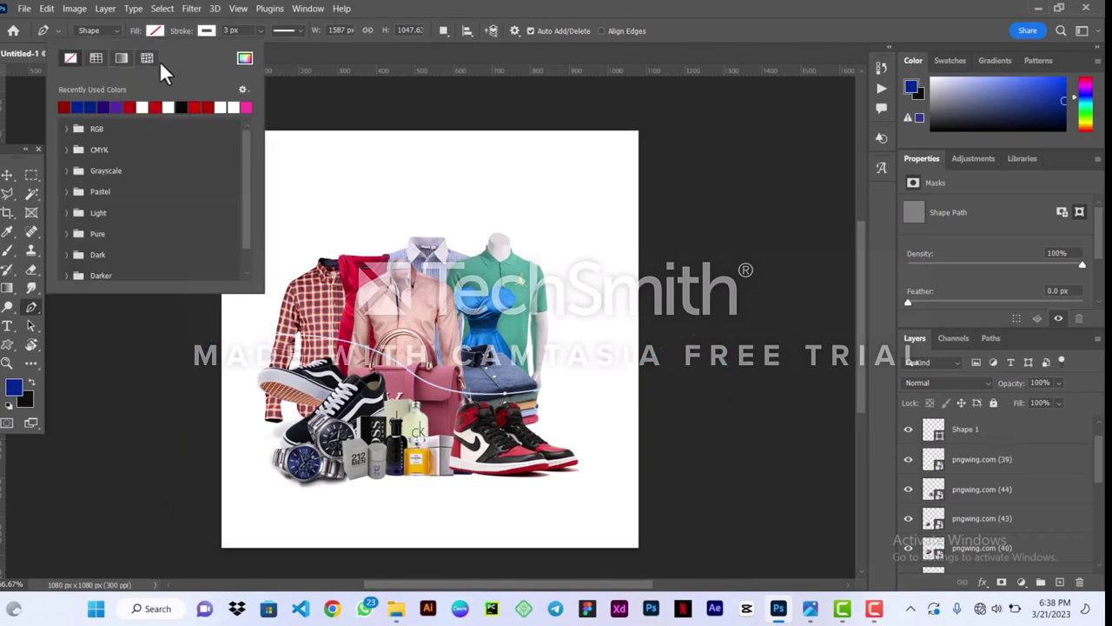
left_click(142, 107)
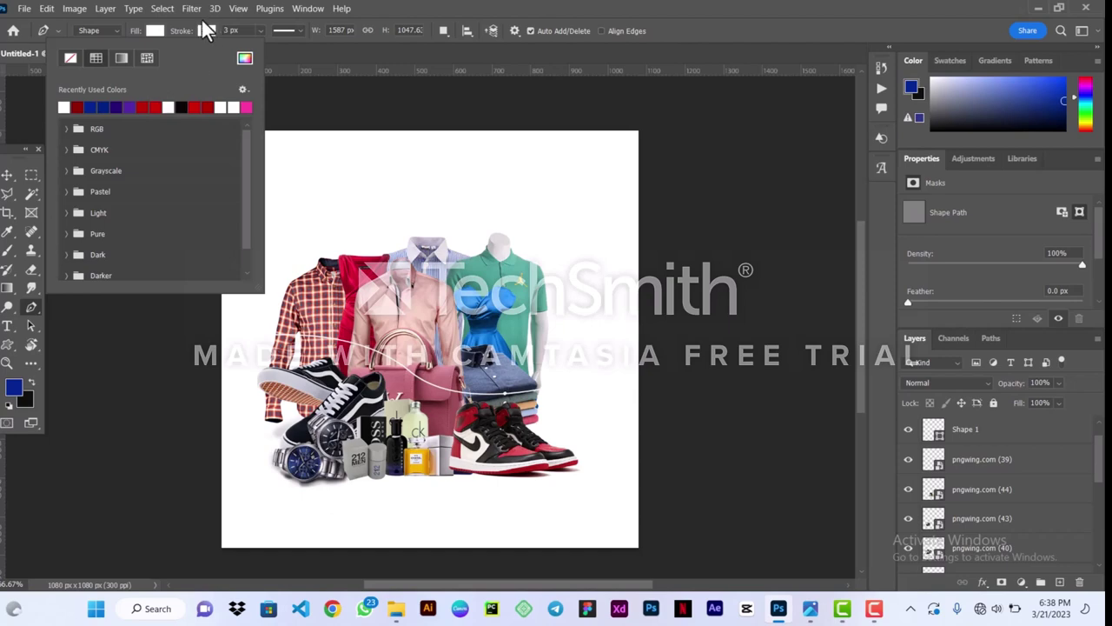
left_click(141, 103)
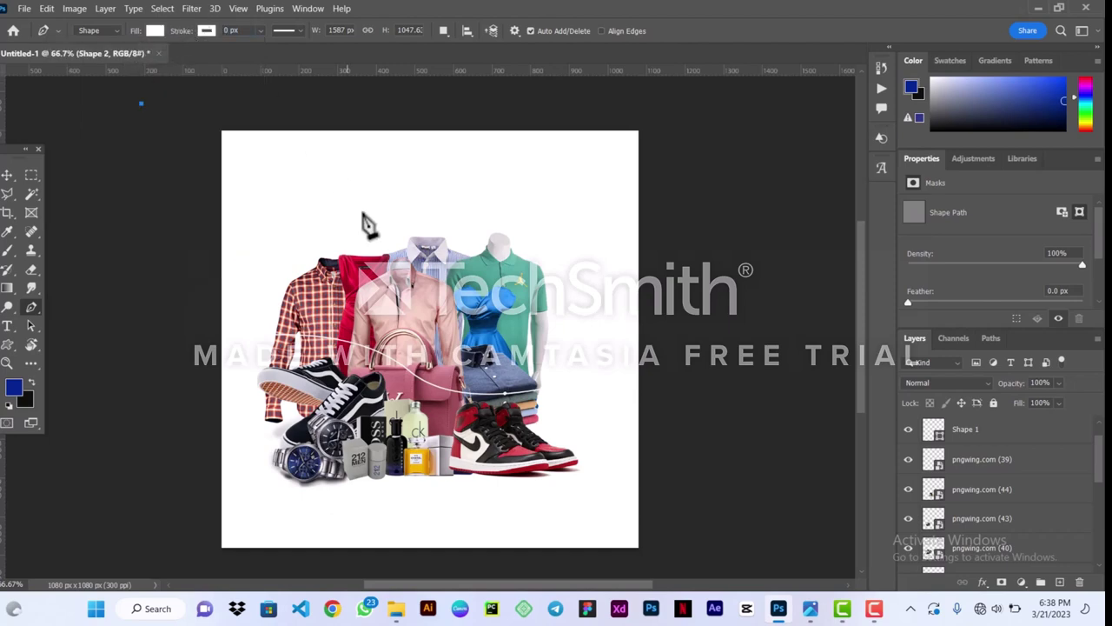
left_click(152, 30)
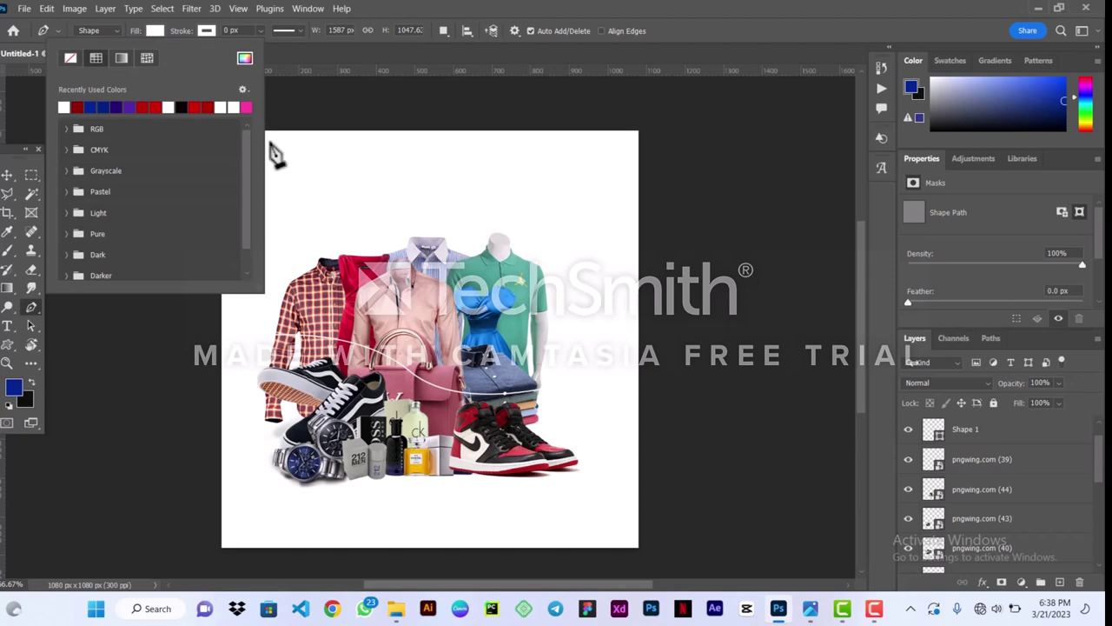
Select the Shape 1 layer, fill it white and set its stroke to 0 px
left_click(9, 176)
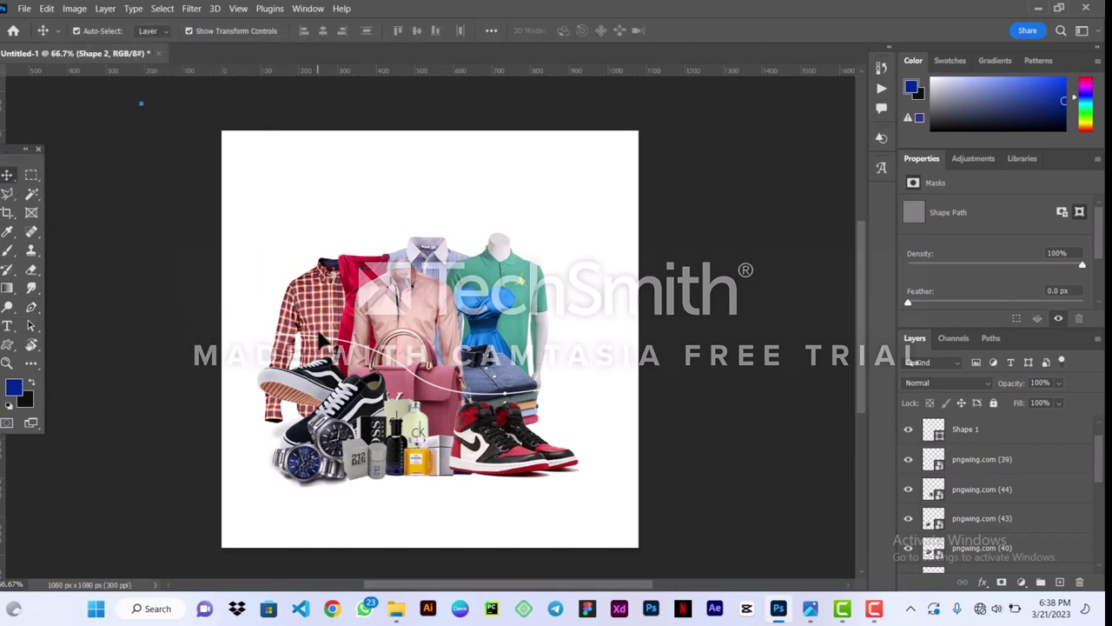
left_click(597, 460)
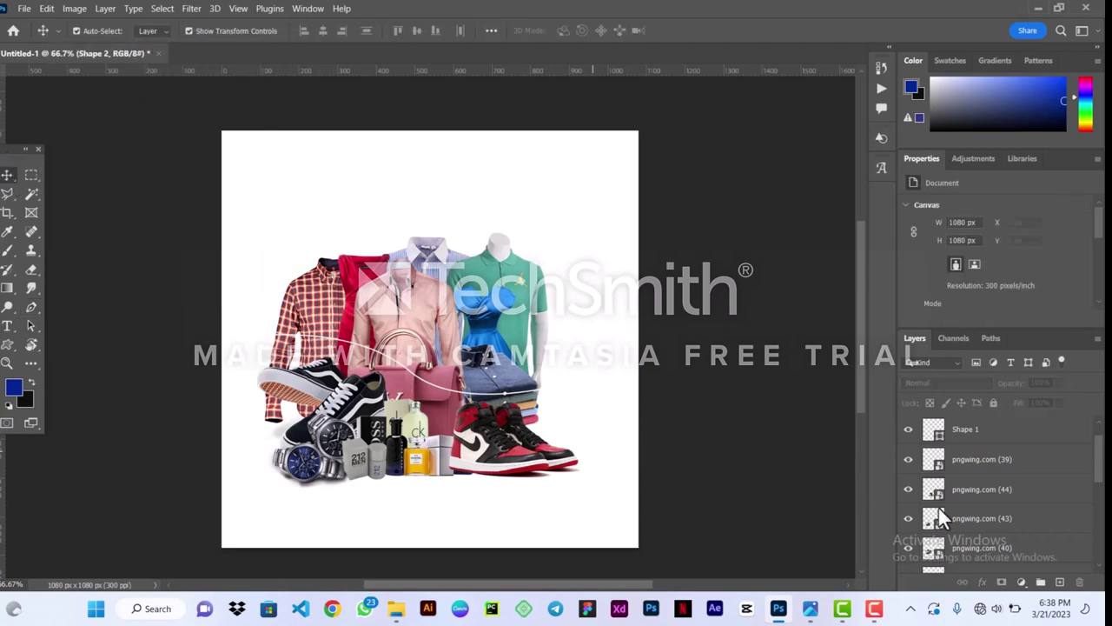
left_click(480, 411)
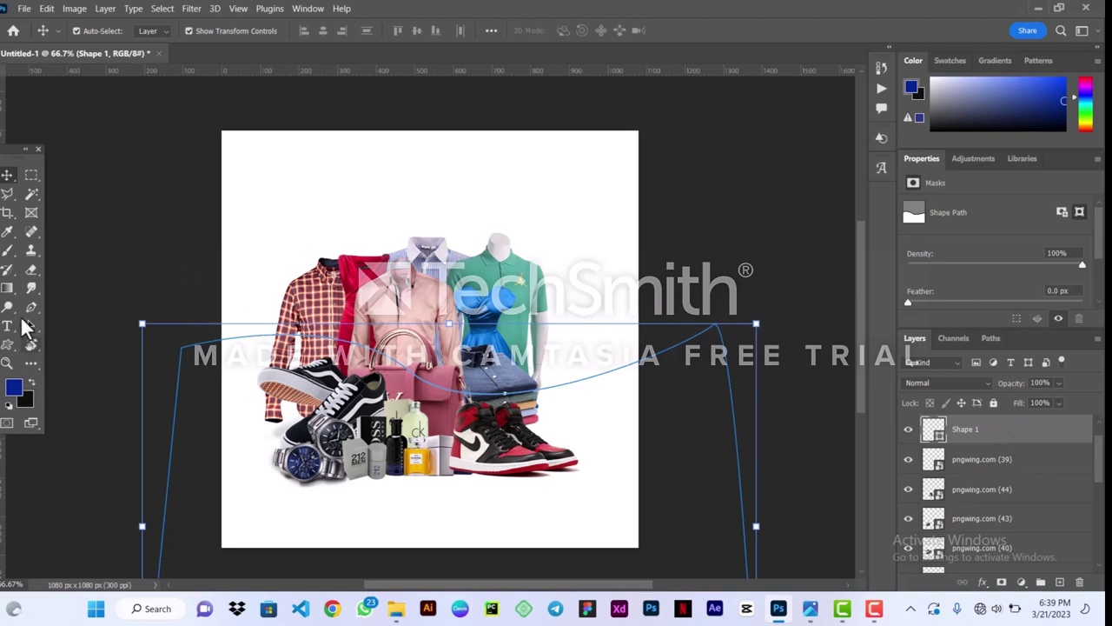
left_click(11, 348)
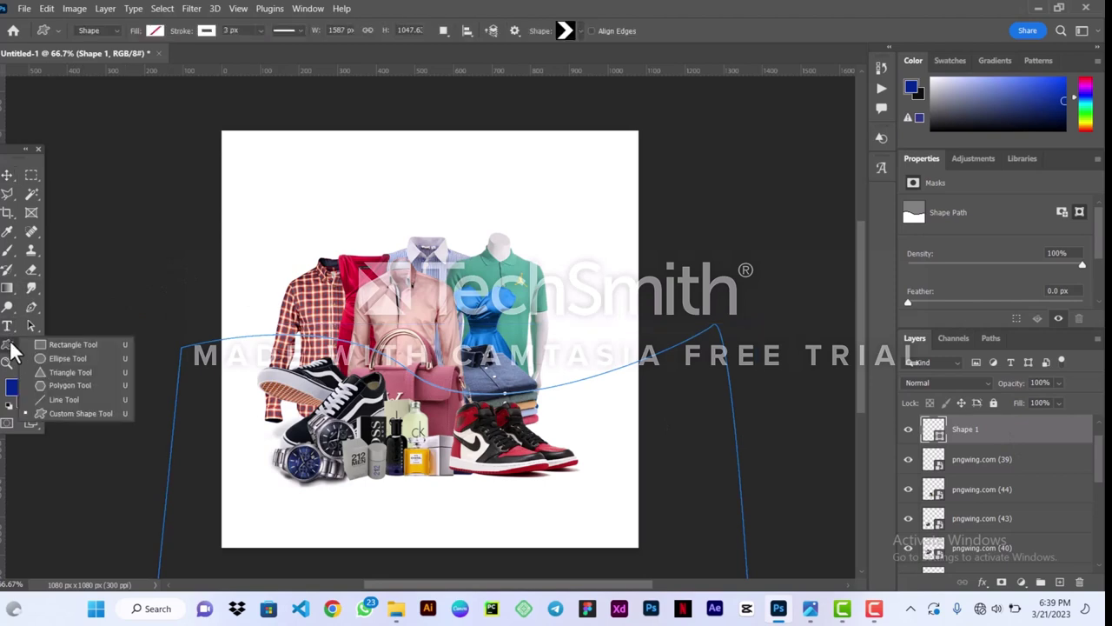
left_click(154, 31)
left_click(64, 108)
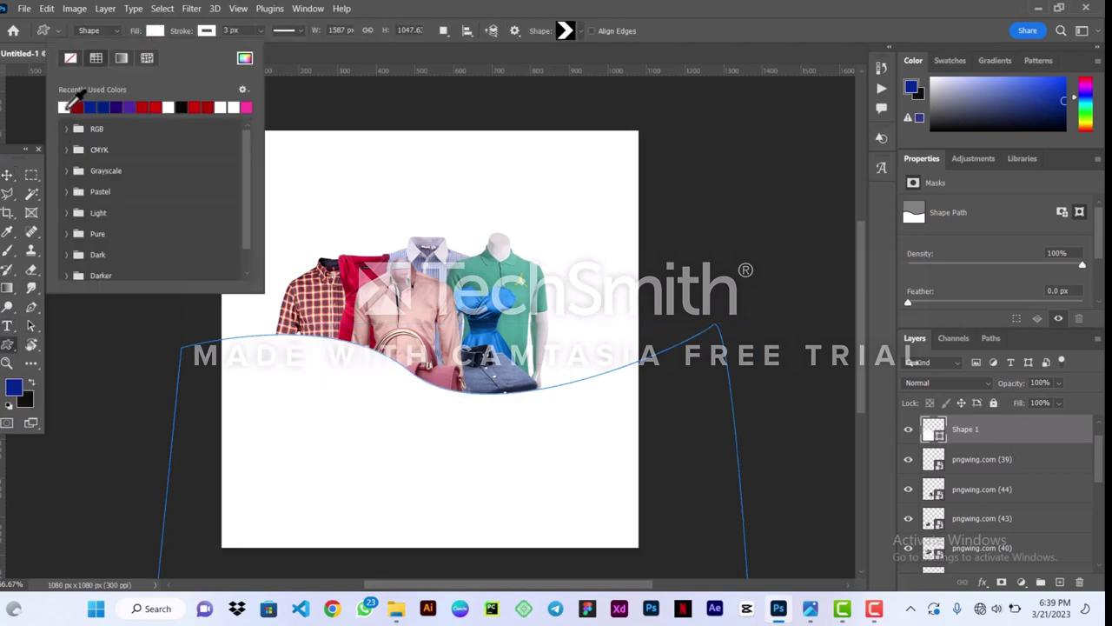
left_click(180, 33)
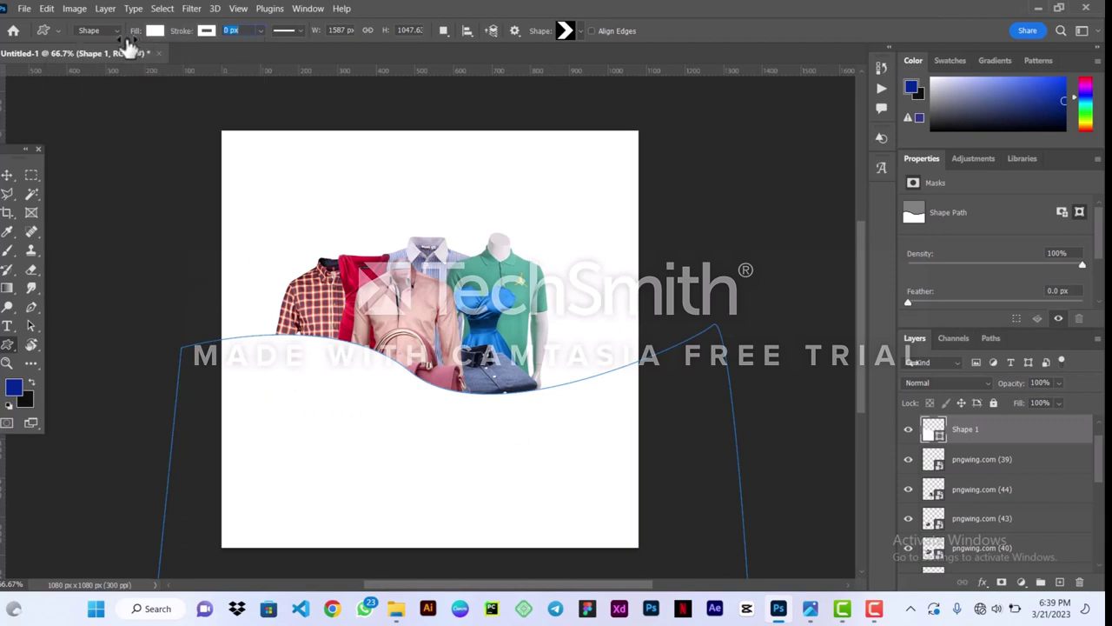
Drag the Shape 1 layer down the Layers panel to sit just above Background
key("v")
left_click_drag(1026, 423, 959, 543)
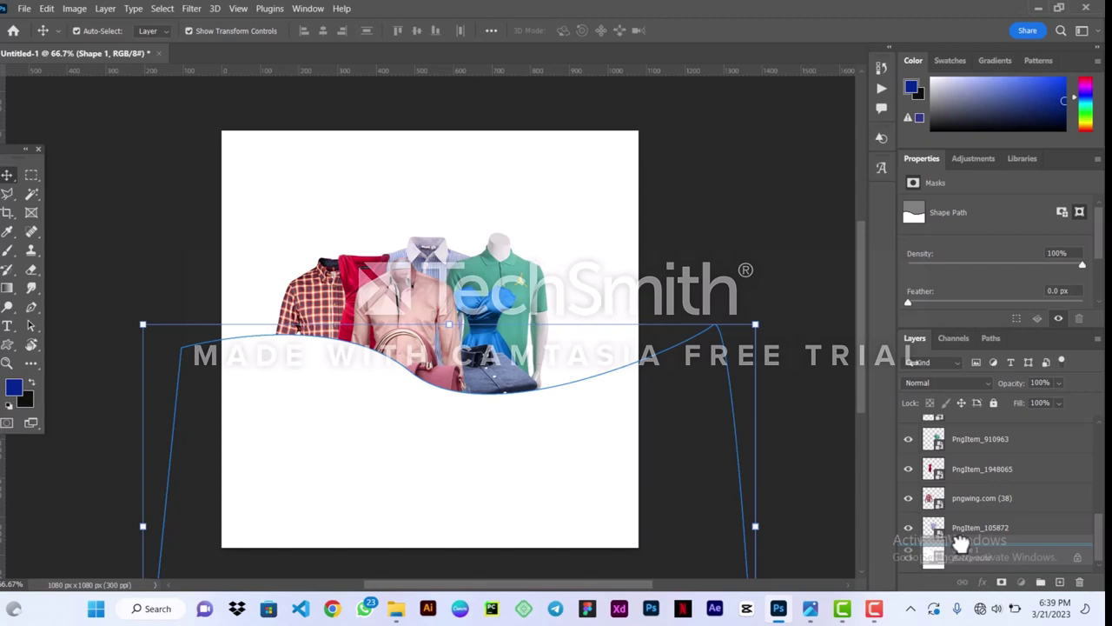
left_click_drag(961, 543, 986, 530)
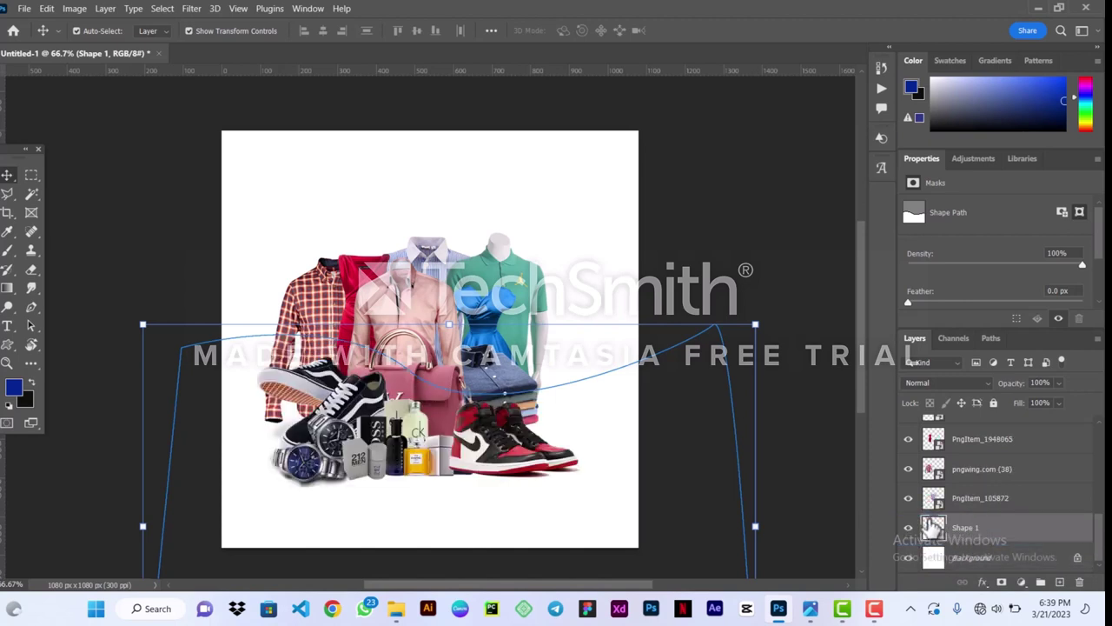
left_click(672, 442)
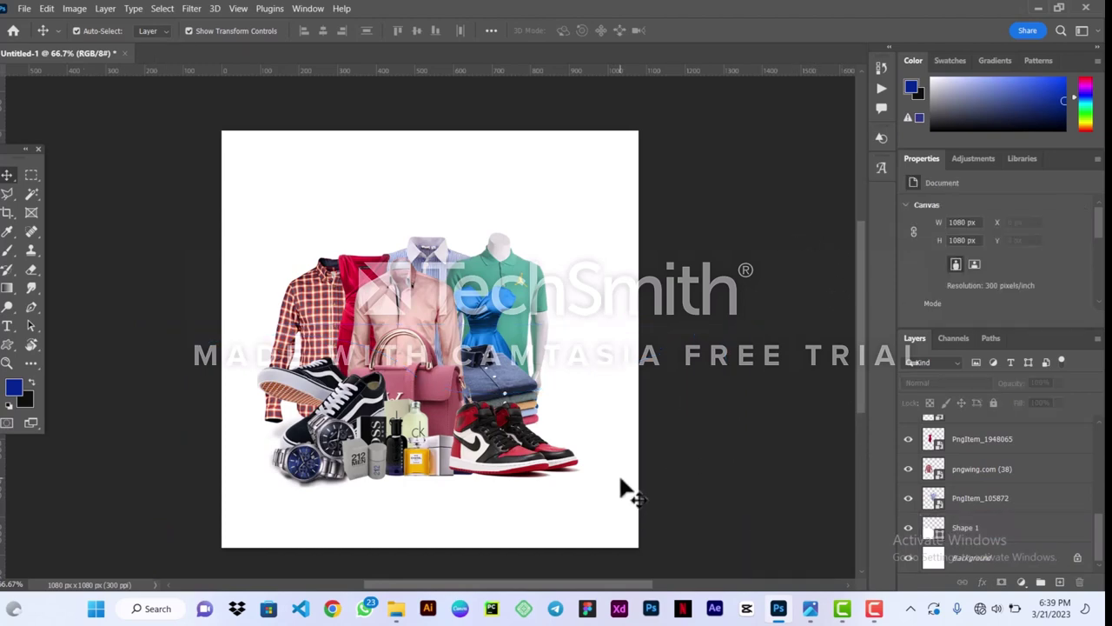
left_click(940, 561)
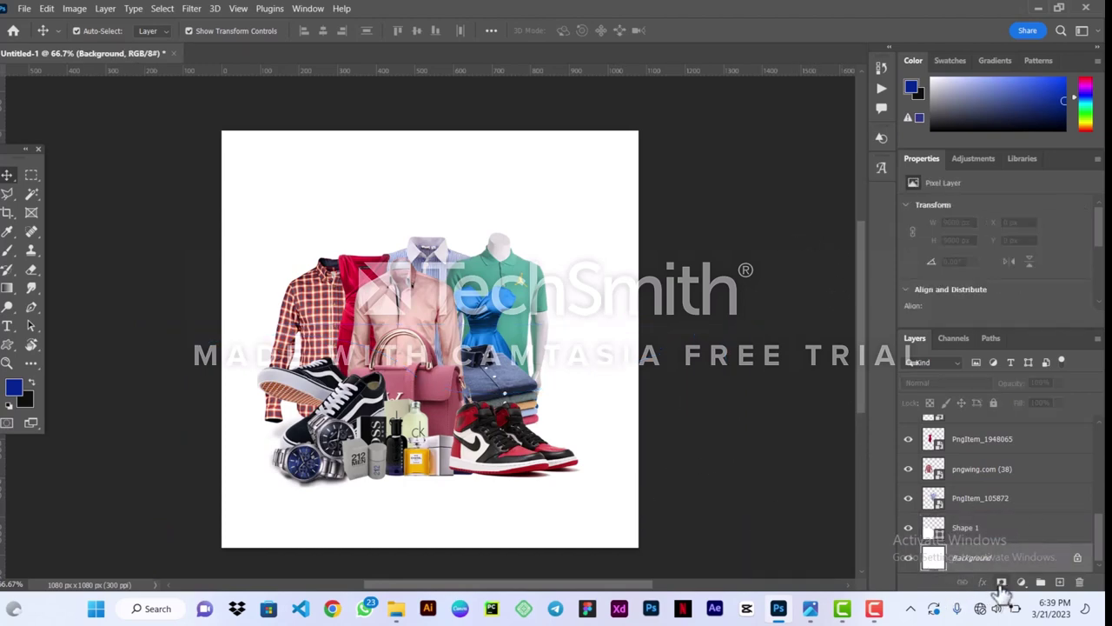
left_click(1023, 581)
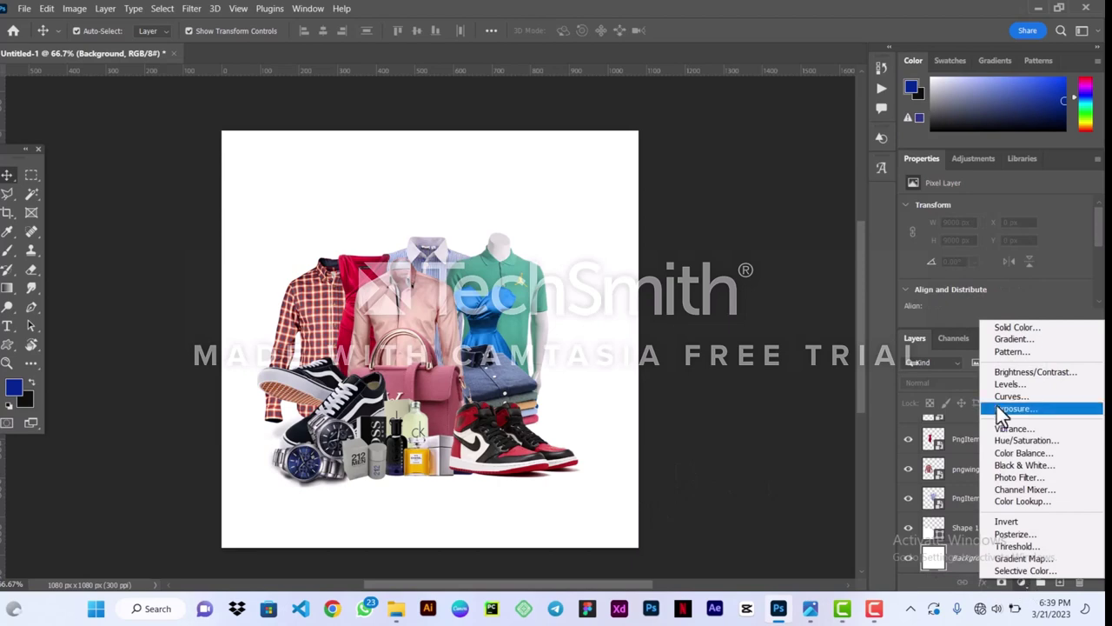
left_click(1026, 326)
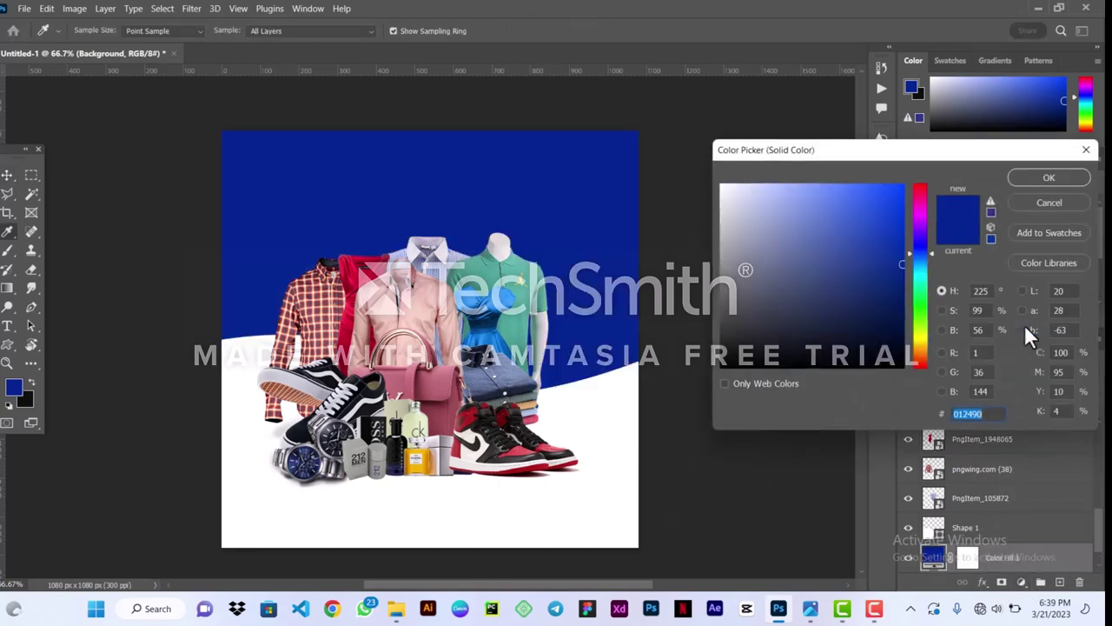
left_click(1086, 151)
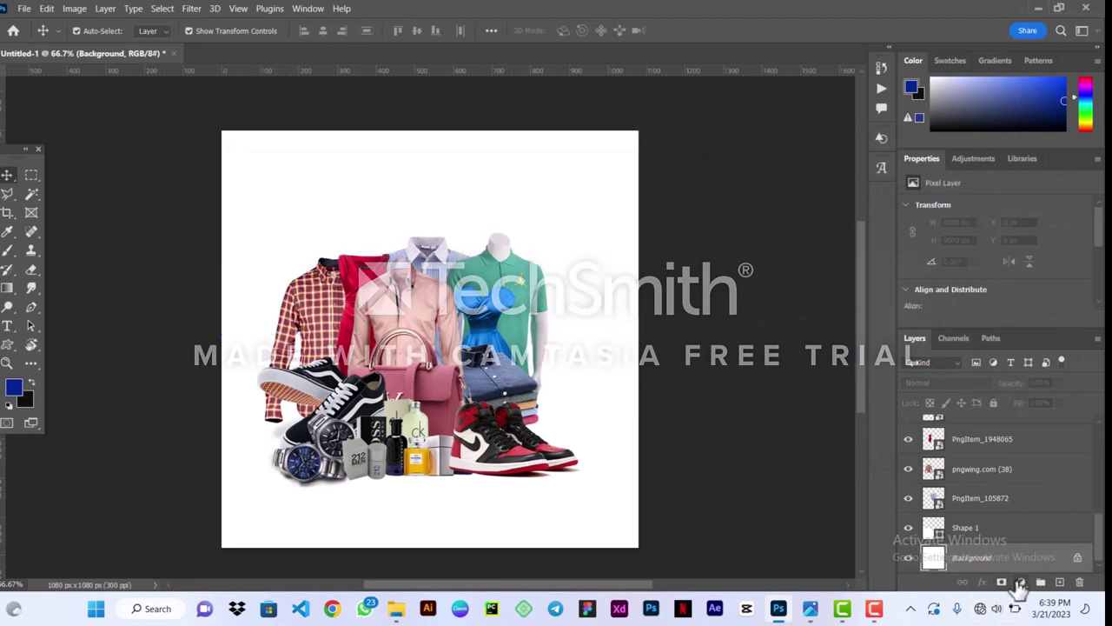
left_click(1022, 581)
Add a Gradient Fill layer and set its style to Radial
left_click(1029, 341)
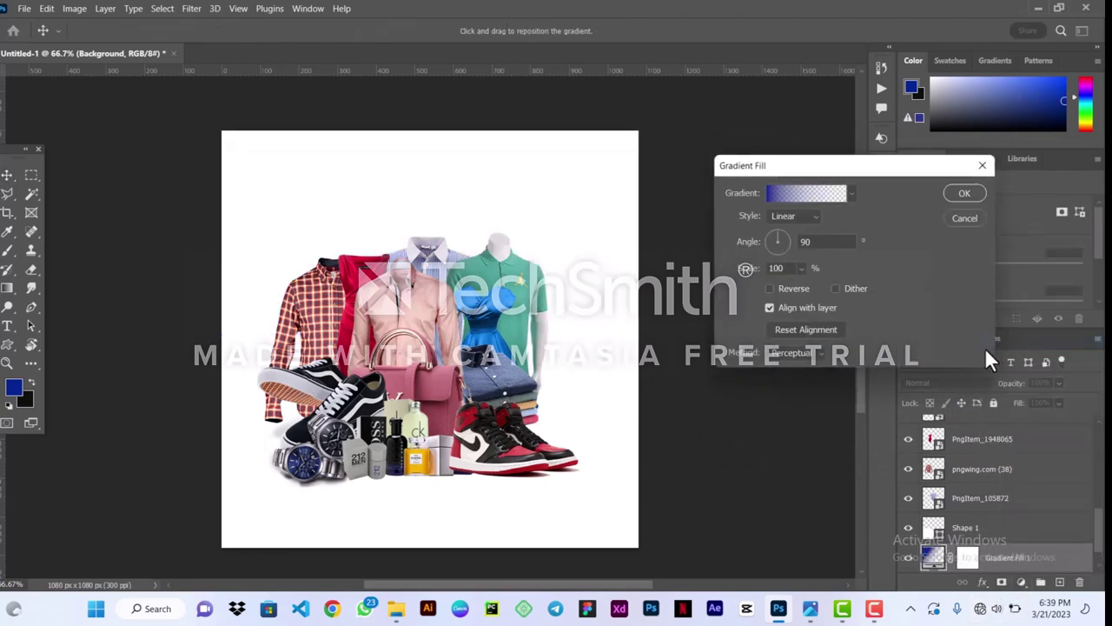
left_click(779, 193)
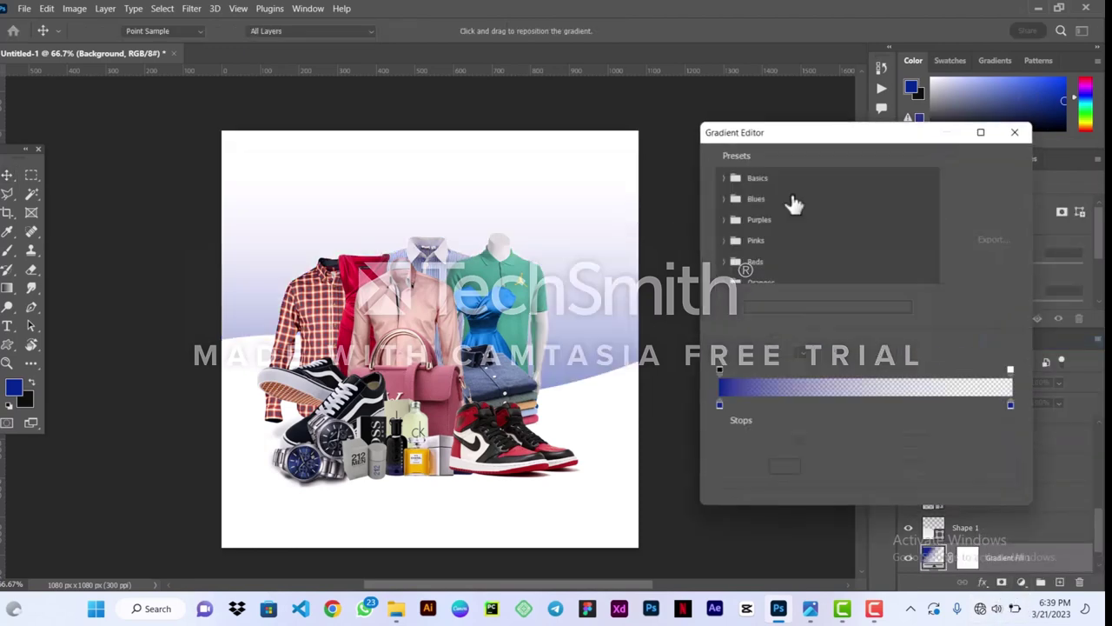
left_click(1022, 131)
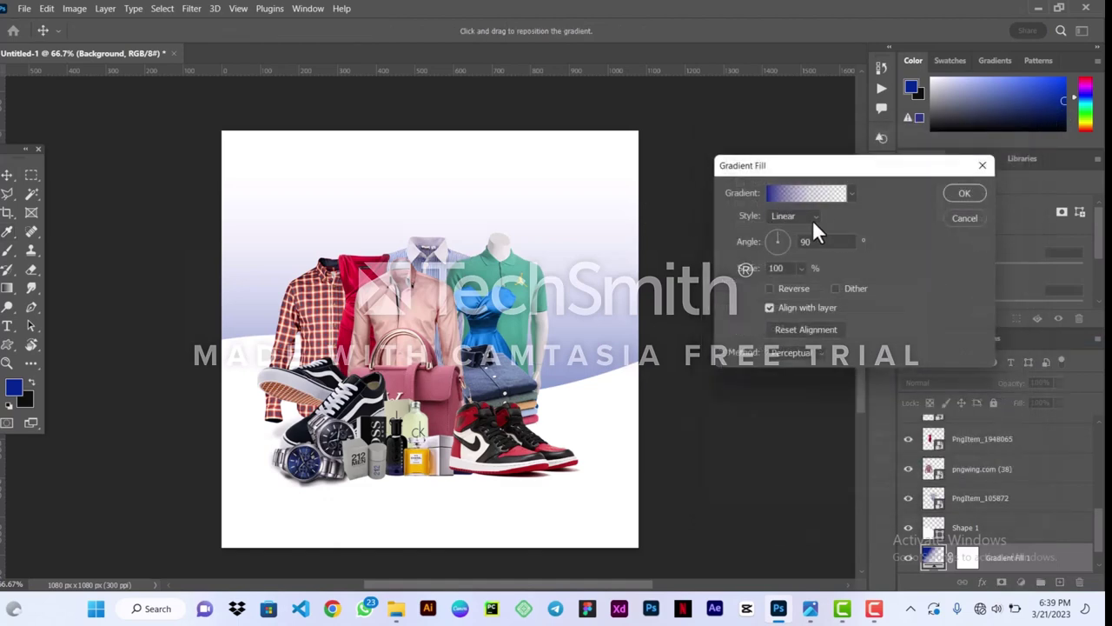
left_click(808, 217)
left_click(792, 229)
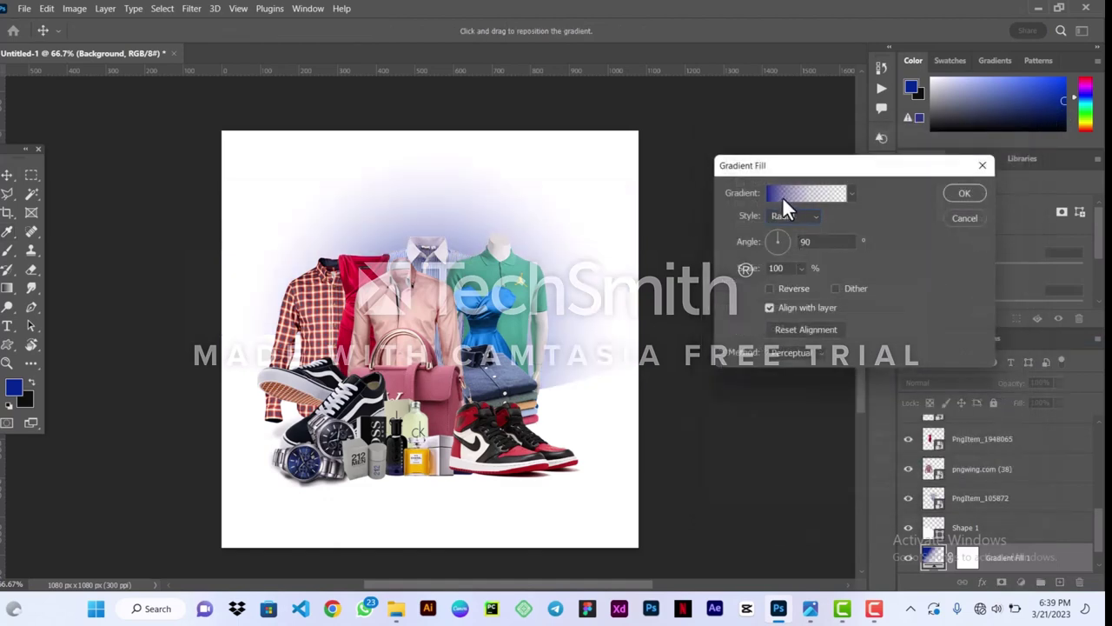
Choose the Blue_22 preset from the Blues gradients and apply the fill layer
left_click(779, 193)
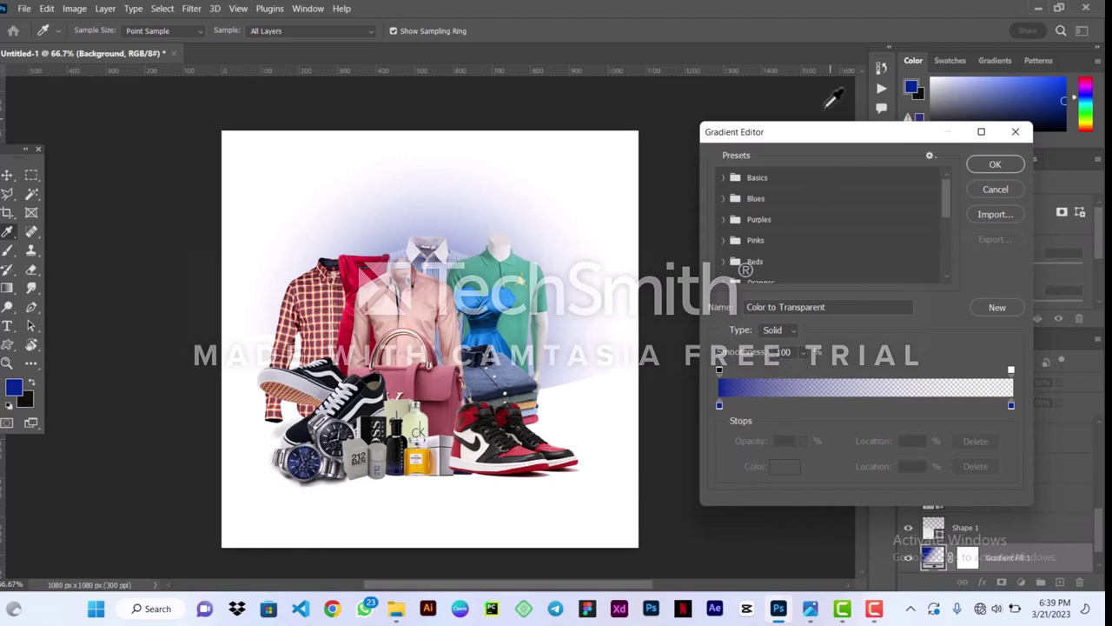
left_click(758, 199)
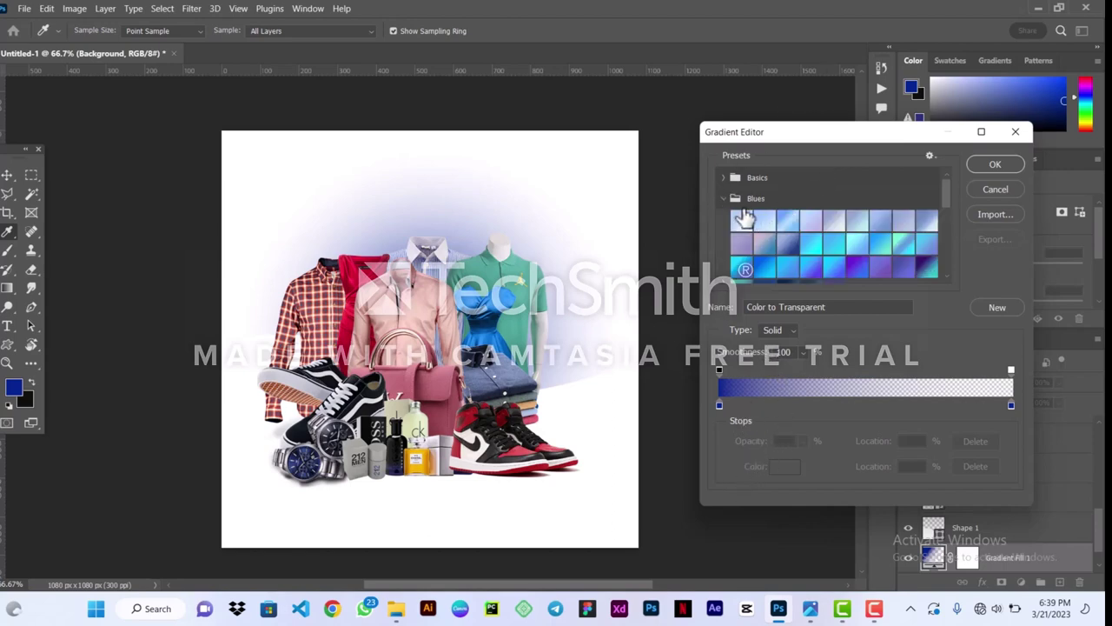
left_click(811, 246)
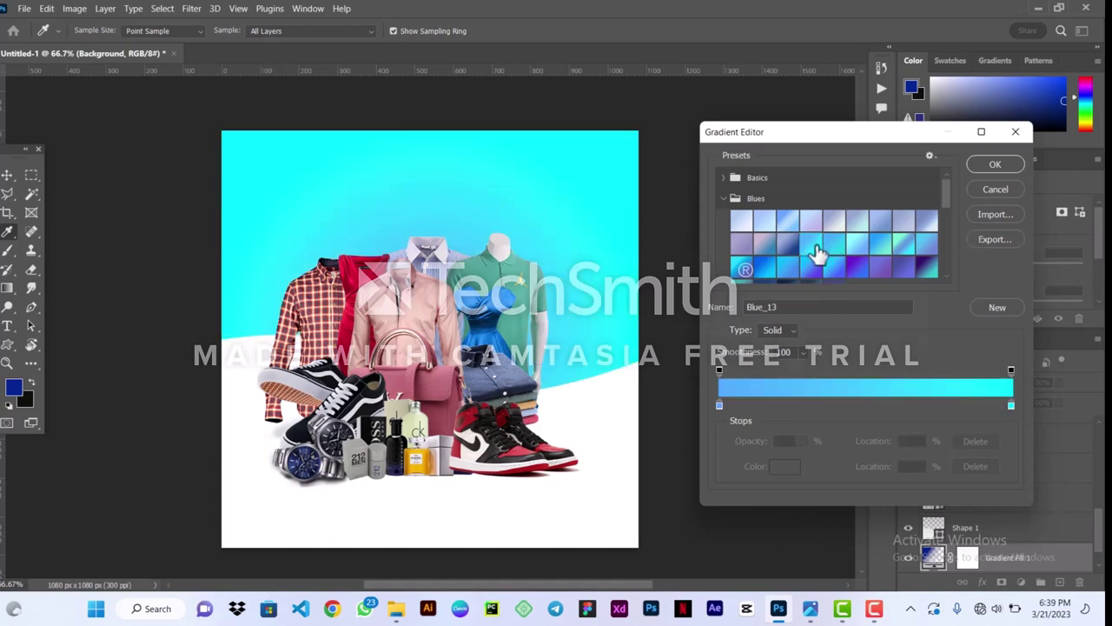
left_click(860, 267)
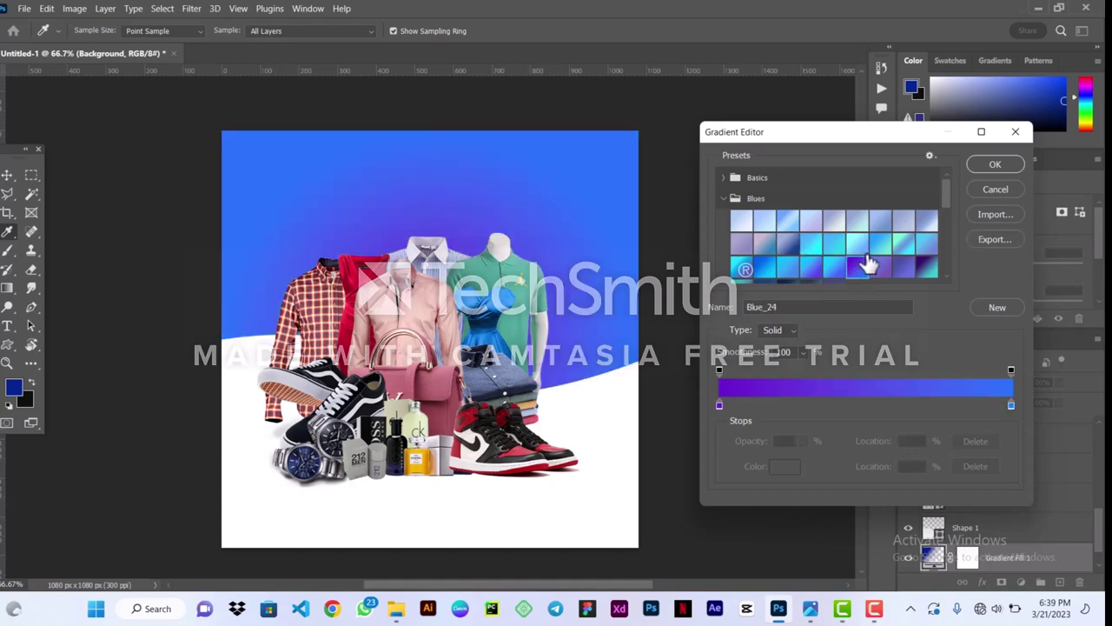
left_click(882, 248)
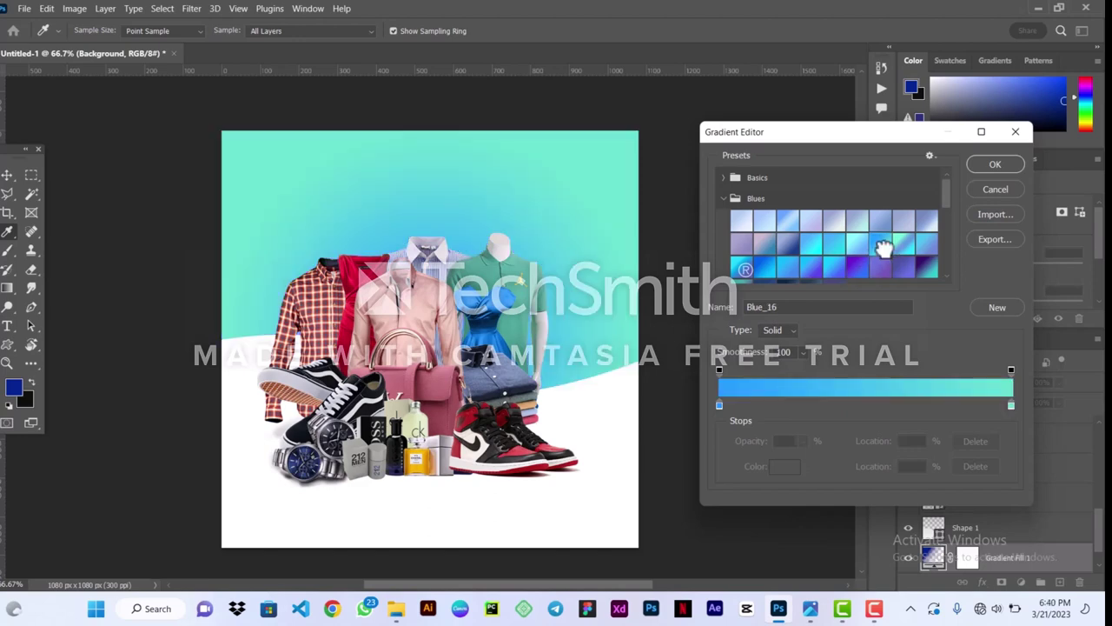
left_click(833, 267)
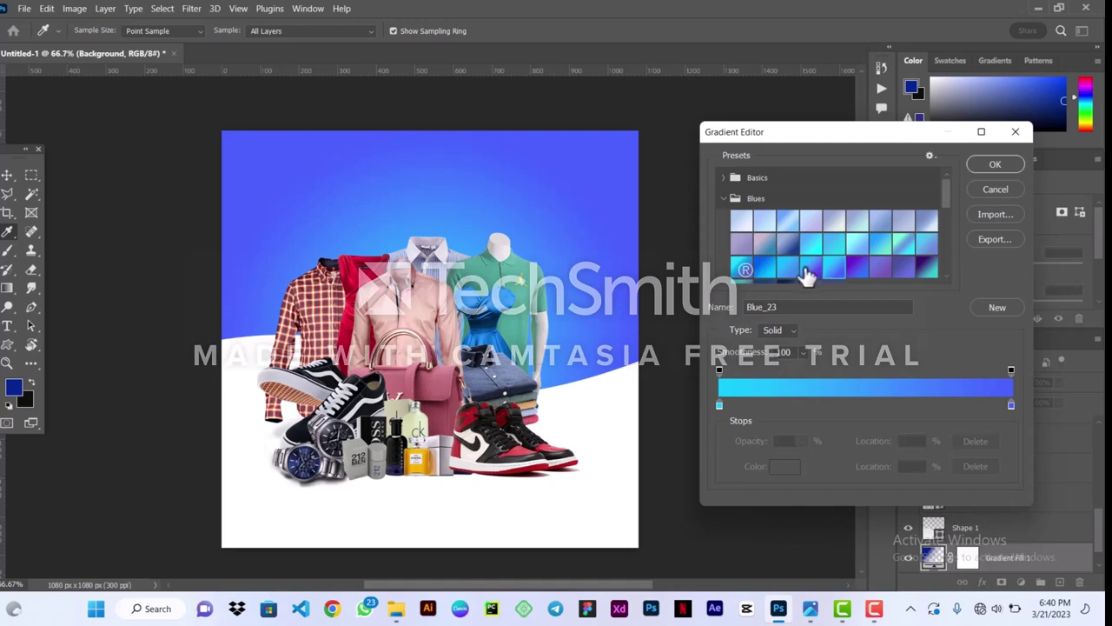
left_click(804, 267)
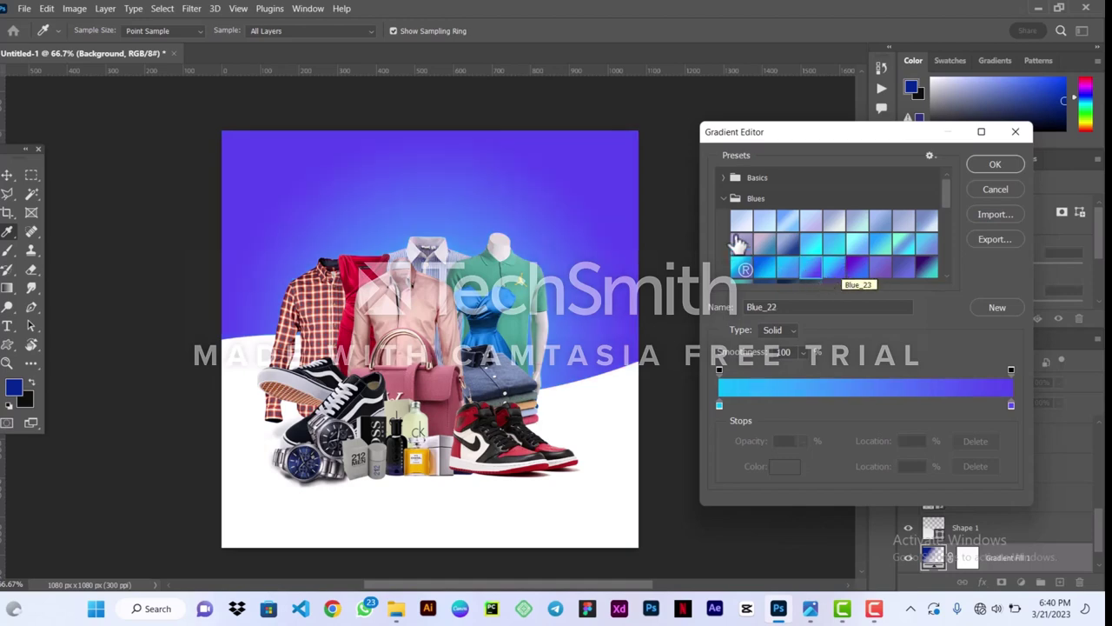
left_click(993, 168)
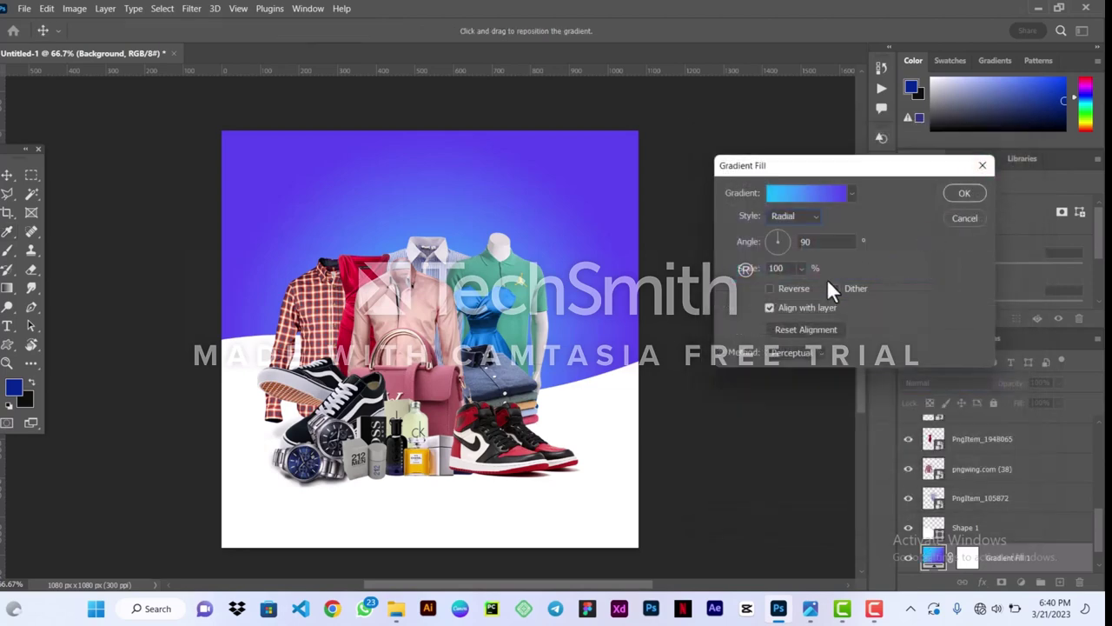
left_click(962, 193)
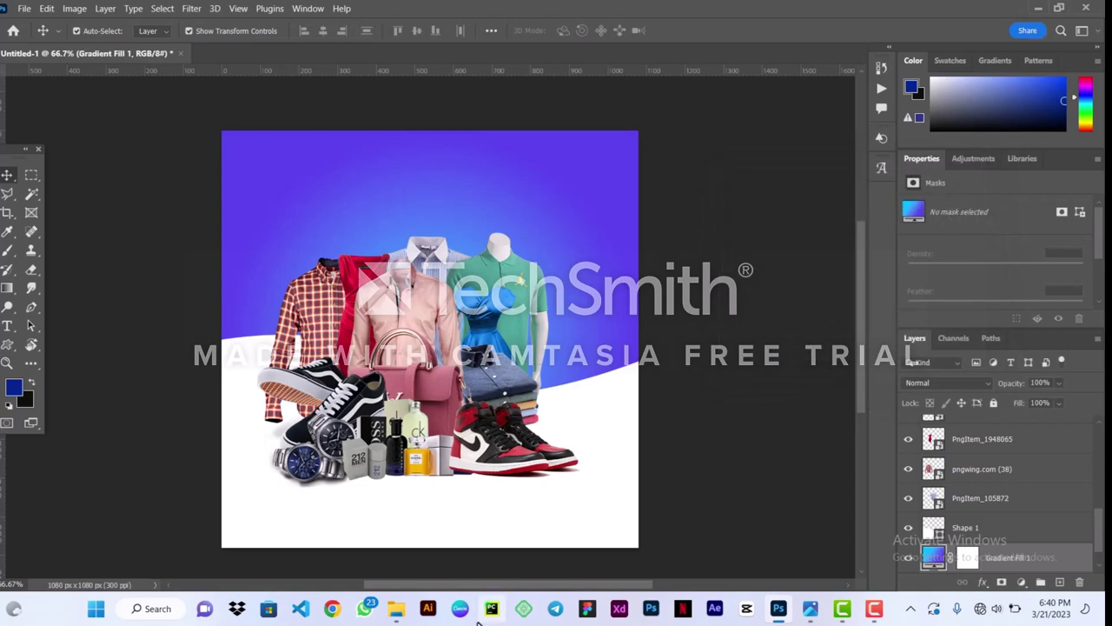
Drag the pngwing.com (26) light-rays image from the RITCHIE LOGO folder onto the flyer
mouse_move(402, 612)
left_click(487, 534)
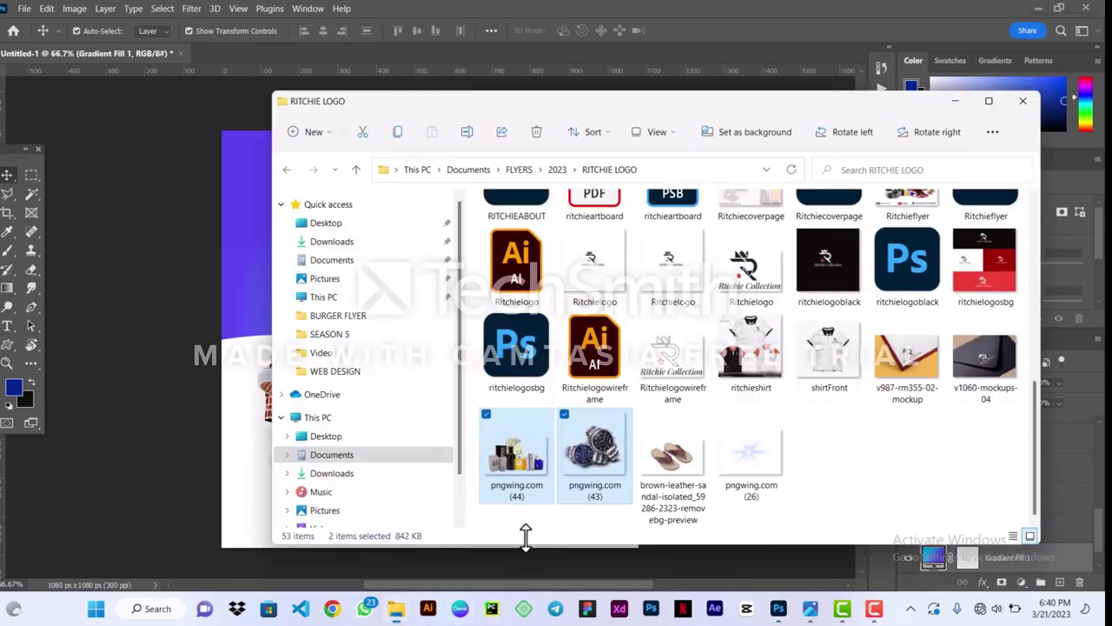
left_click(756, 471)
left_click_drag(758, 471, 214, 300)
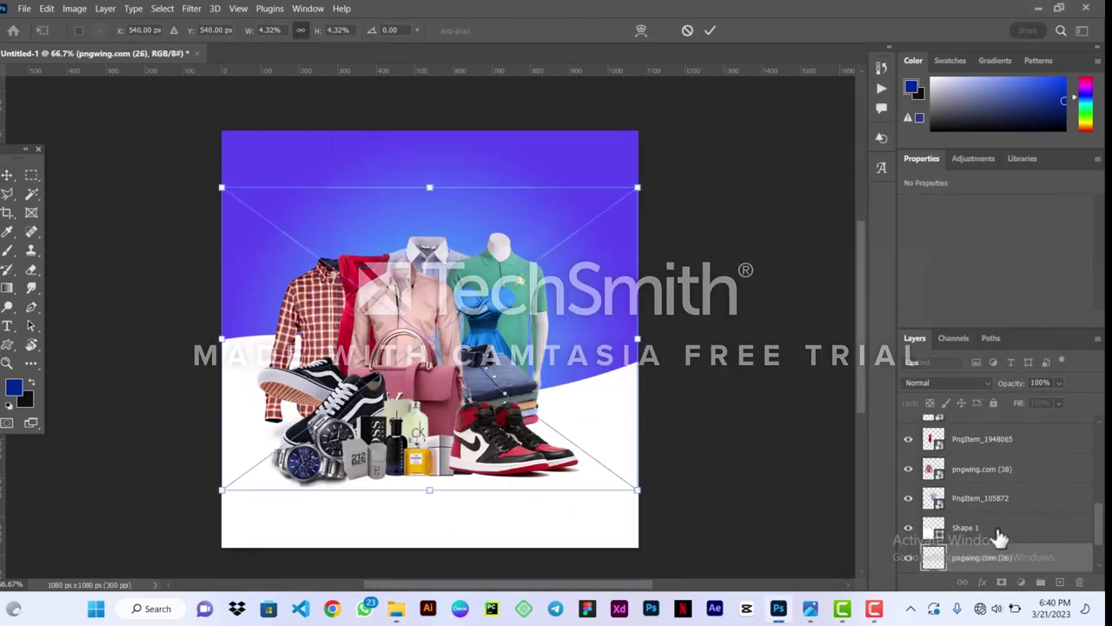
Enlarge the light-rays image and centre it behind the clothes, then commit the transform
scroll(998, 534, "down", 1)
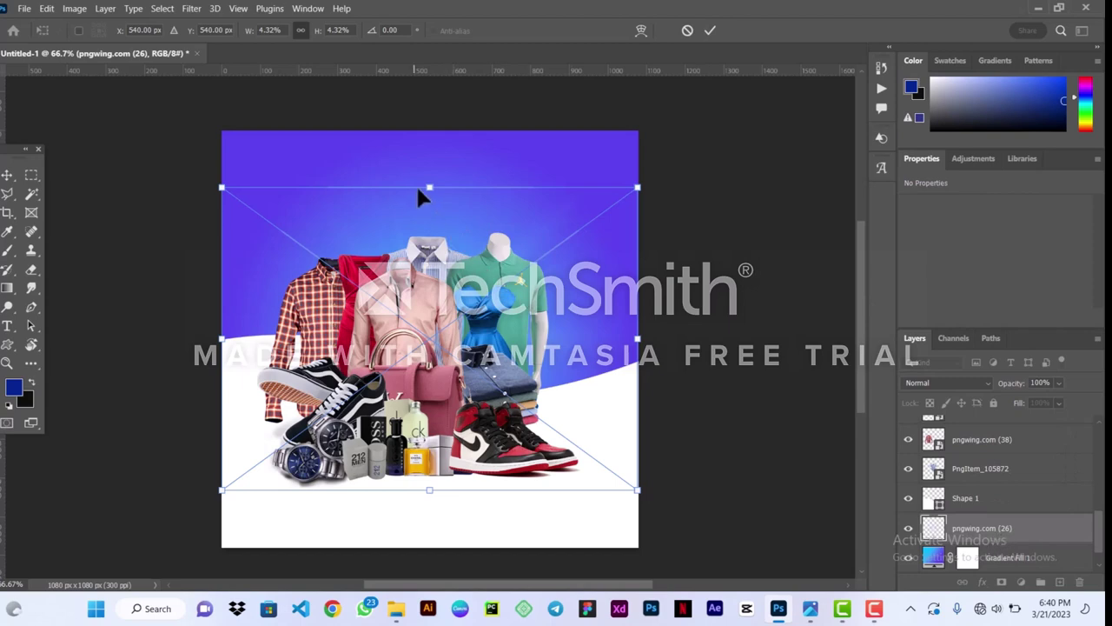
left_click_drag(427, 184, 464, 125)
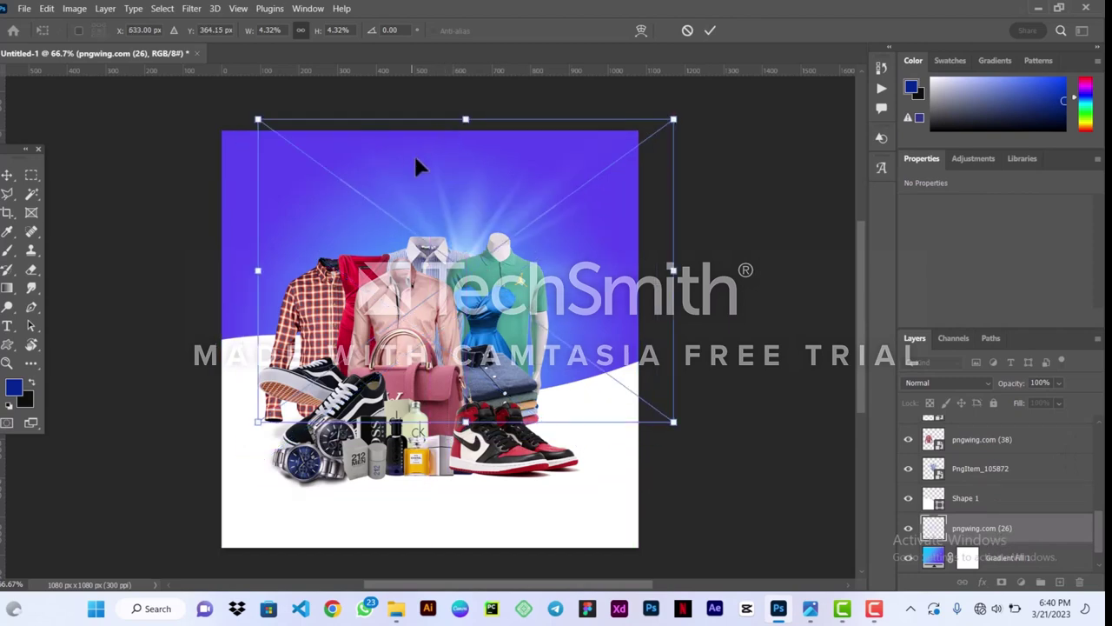
left_click_drag(466, 422, 439, 565)
left_click_drag(582, 352, 519, 293)
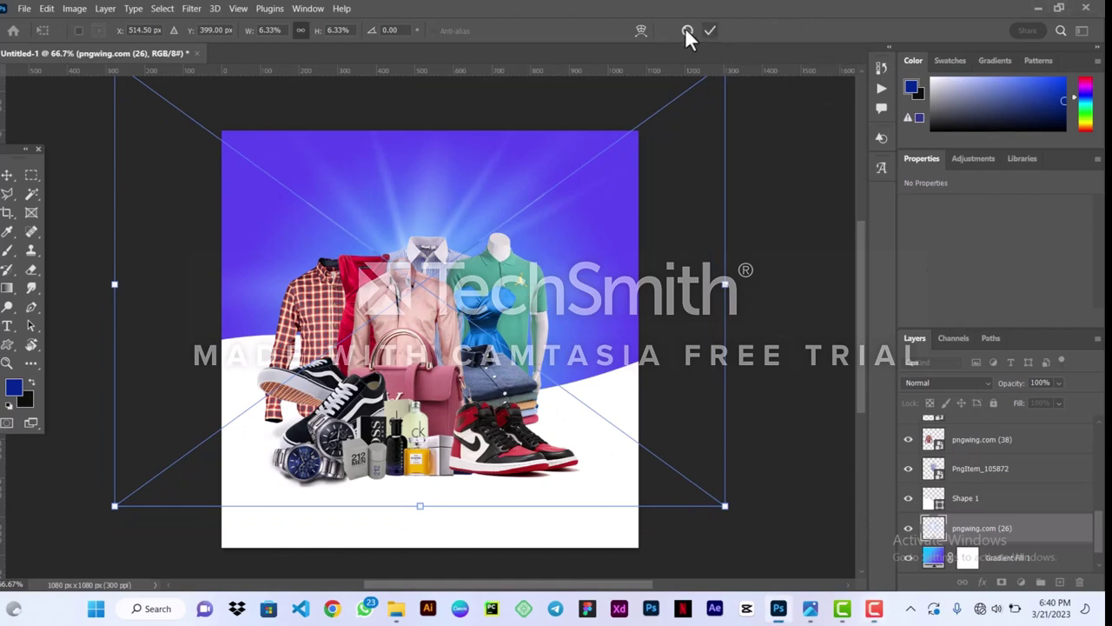
key("Return")
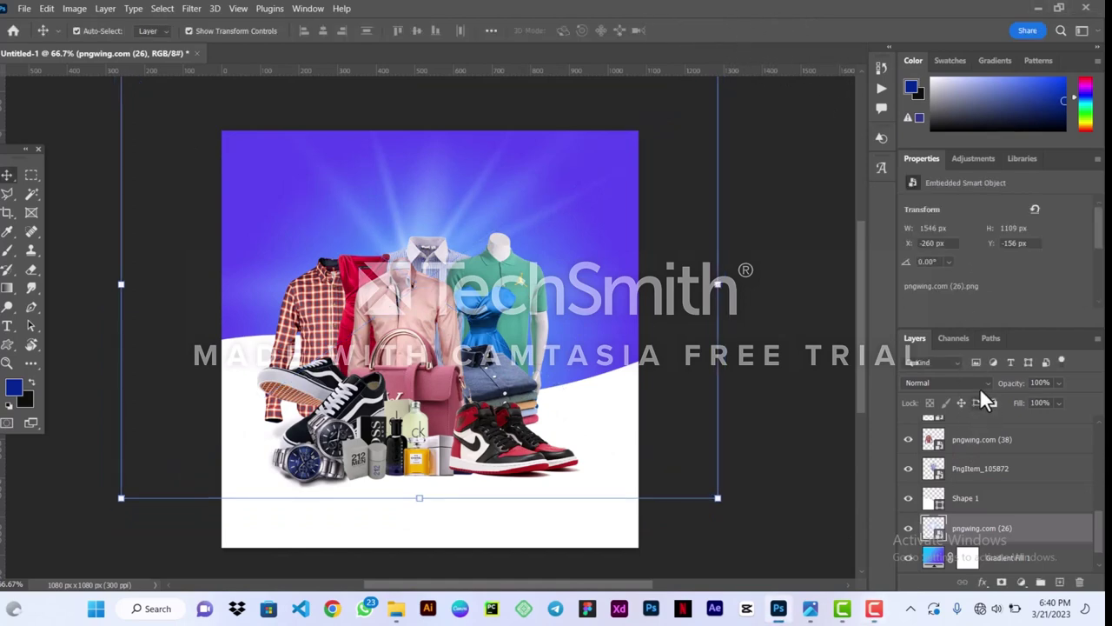
left_click(979, 383)
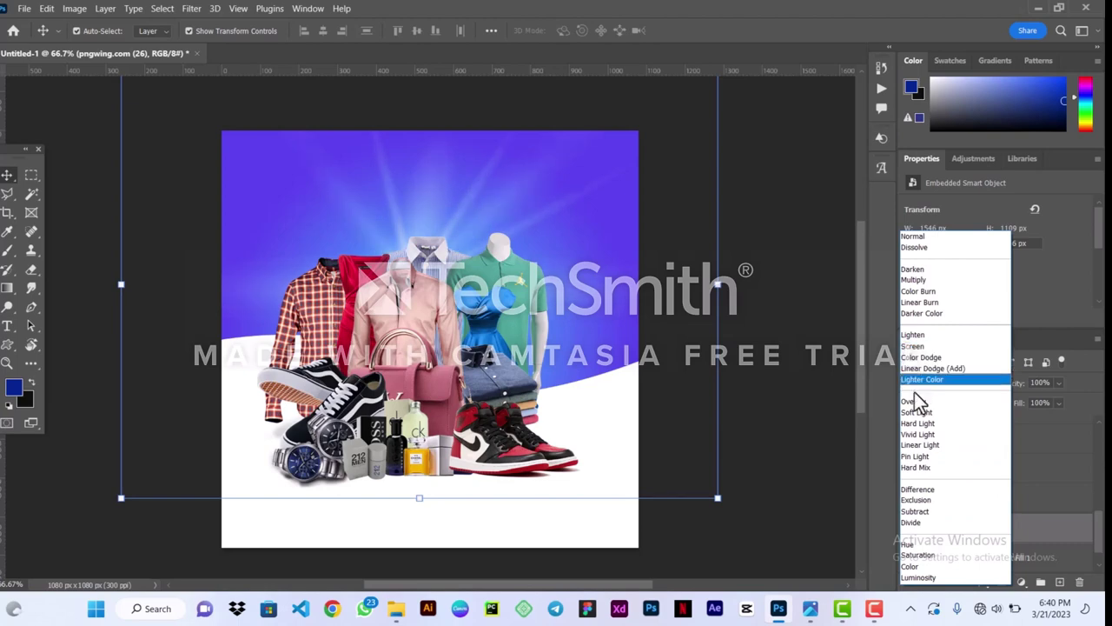
Set the pngwing.com (26) layer's blend mode to Linear Light
left_click(920, 446)
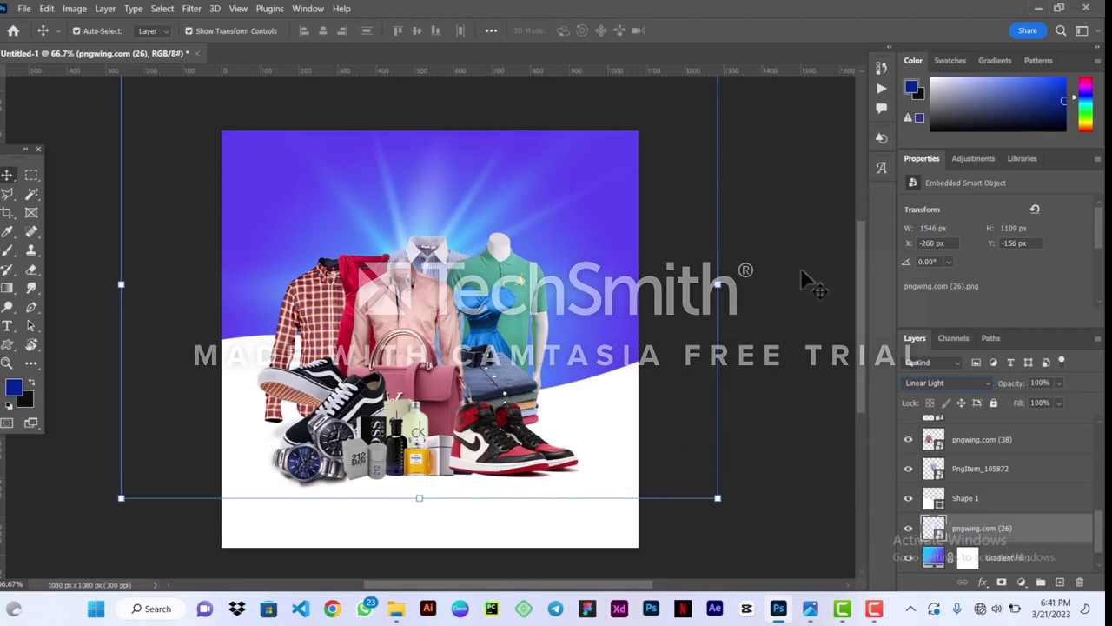
left_click(789, 296)
Place the brown leather sandal image, shrunk and tilted, just right of the red sneakers
mouse_move(398, 609)
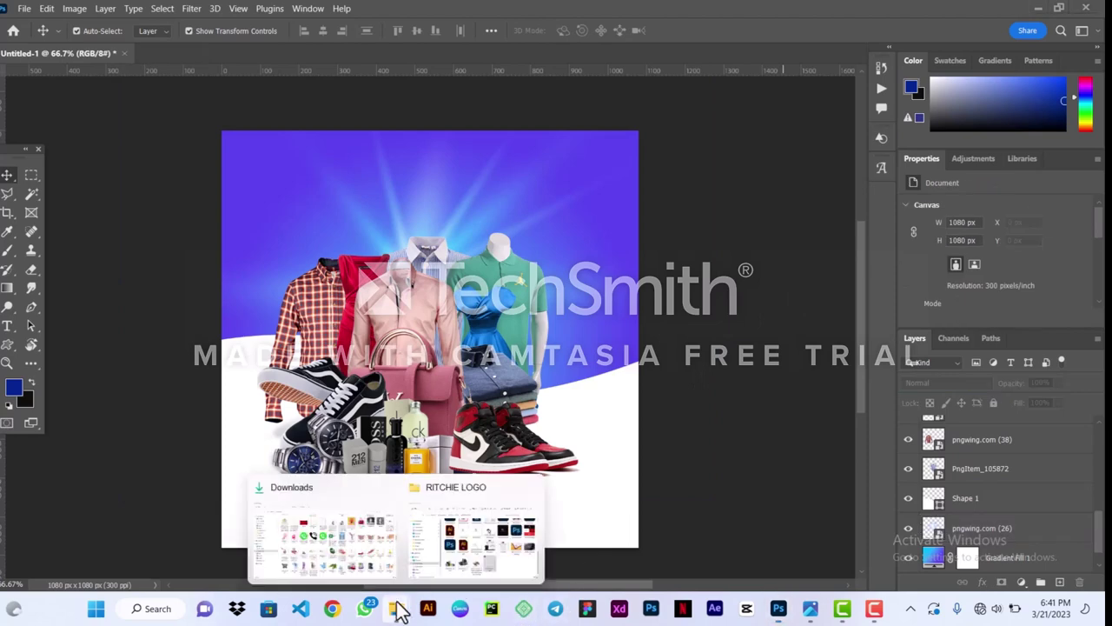
left_click(464, 566)
left_click(686, 491)
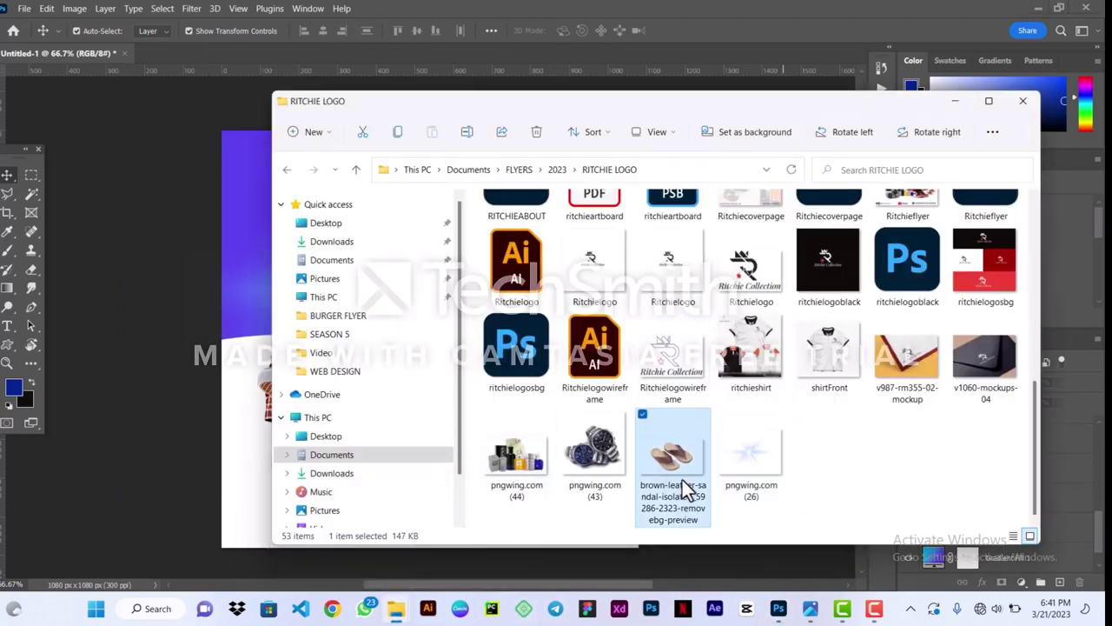
left_click_drag(687, 491, 193, 417)
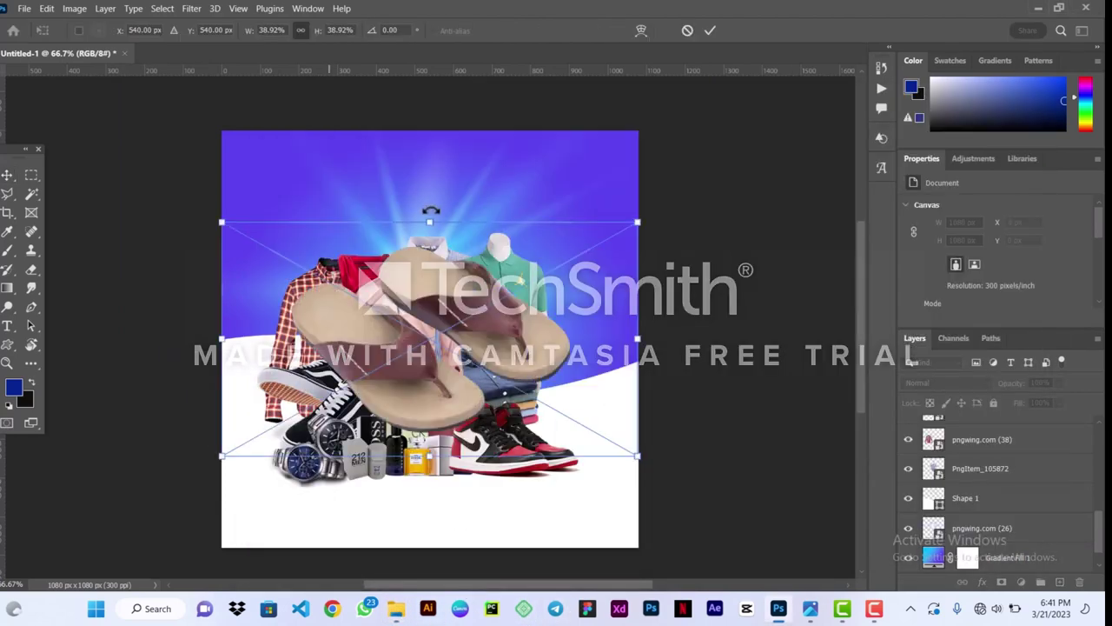
left_click_drag(429, 217, 577, 427)
left_click(709, 31)
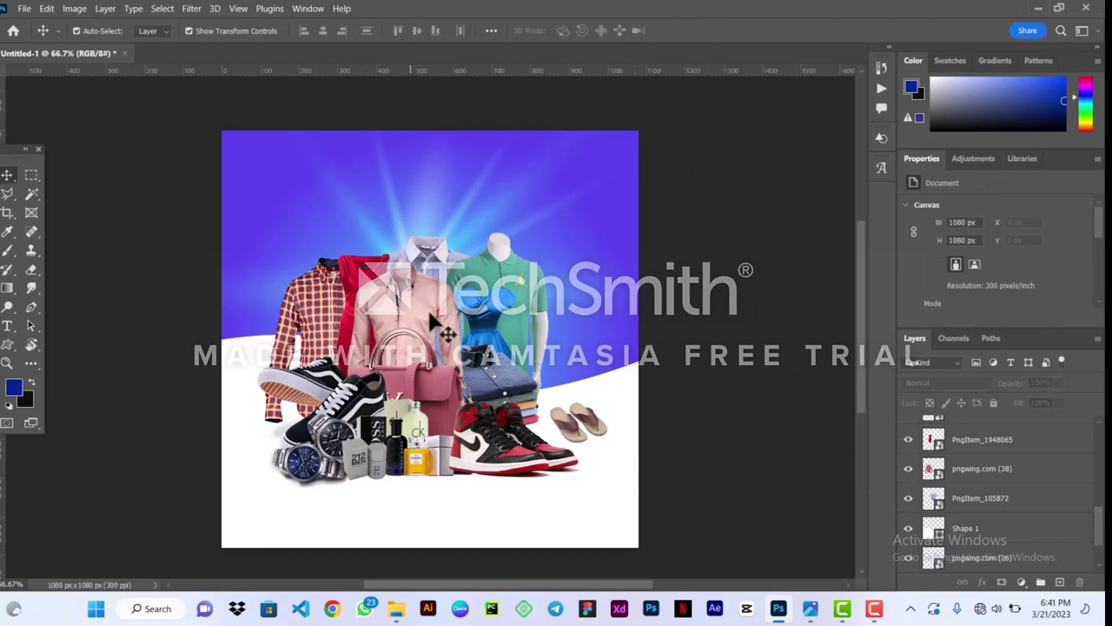
scroll(982, 502, "up", 5)
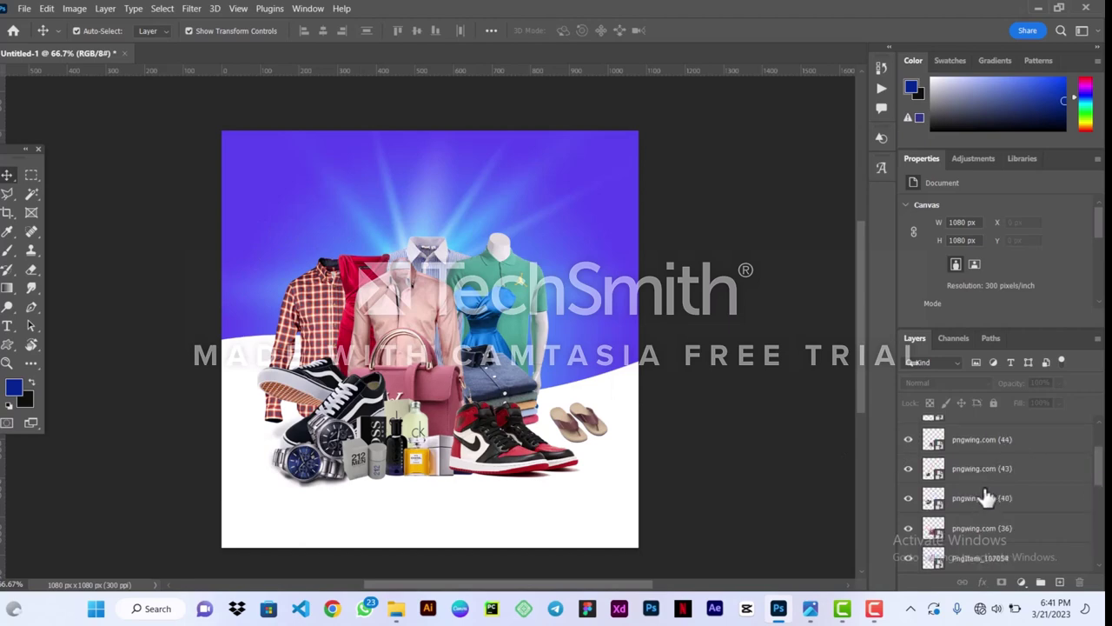
Hide the Shape 2 layer
left_click(984, 470)
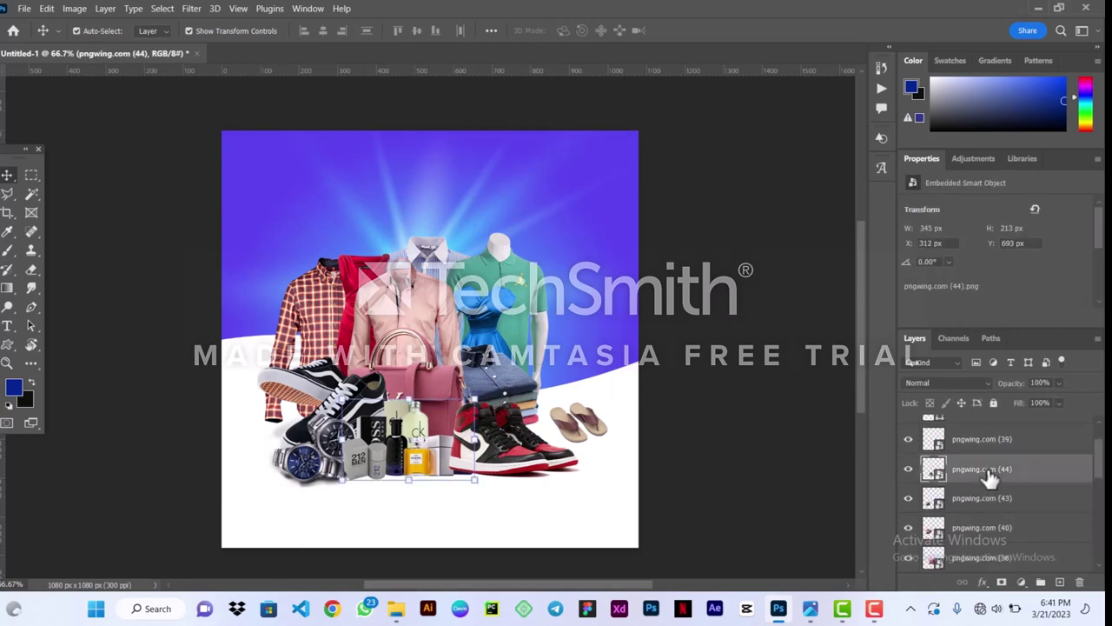
scroll(988, 470, "up", 1)
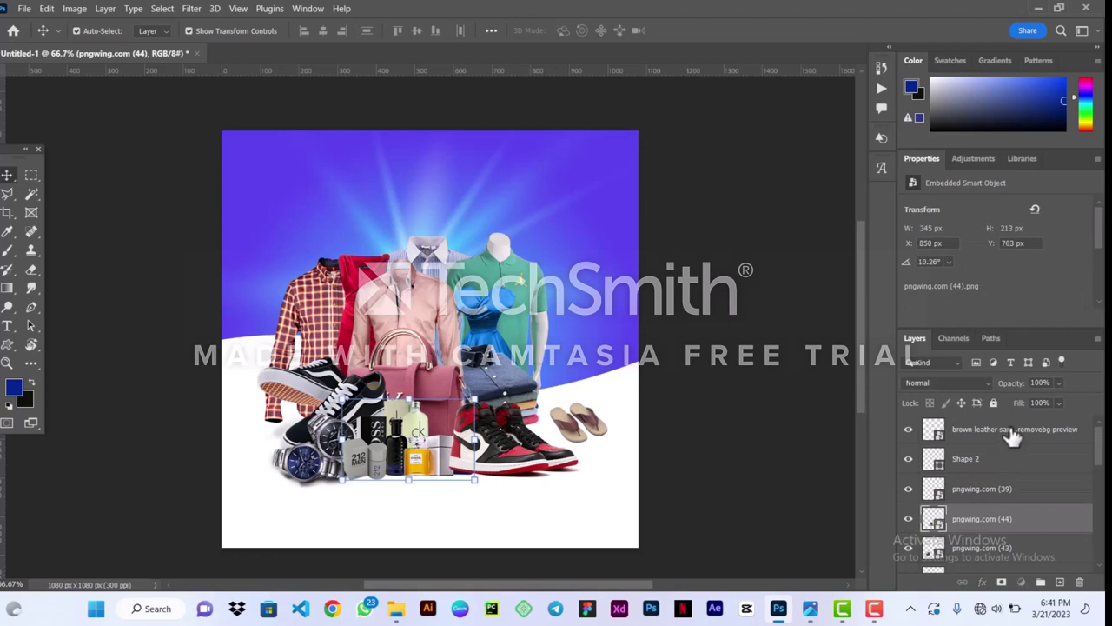
left_click(1008, 434)
left_click(986, 465)
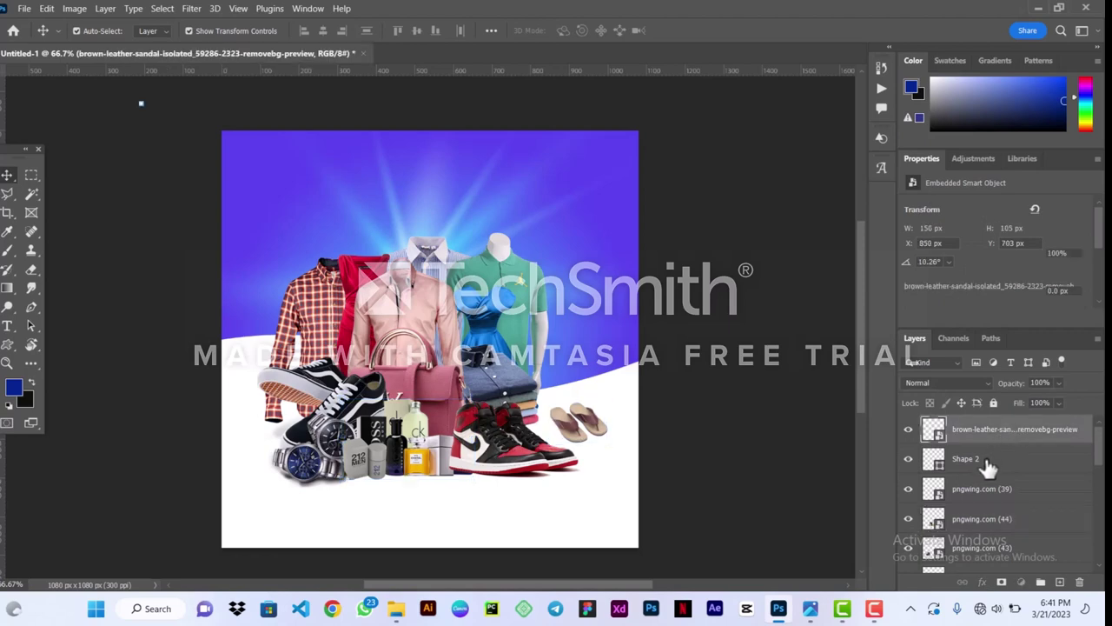
left_click(910, 459)
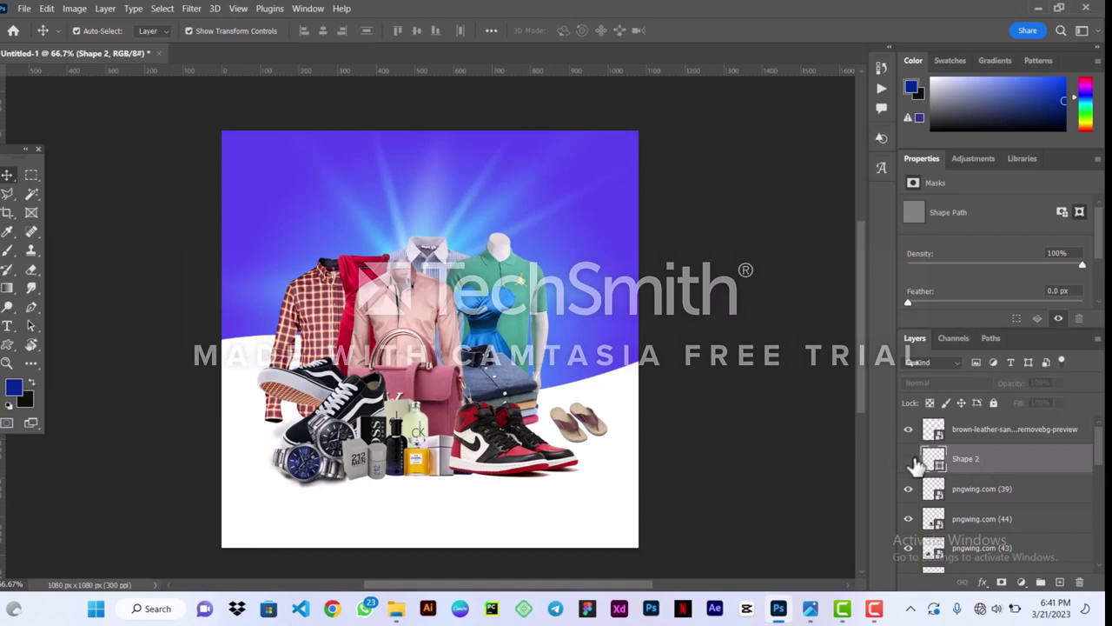
Group the sandal through PngItem_105872 product layers into Group 1
left_click(1015, 431)
scroll(999, 454, "down", 5)
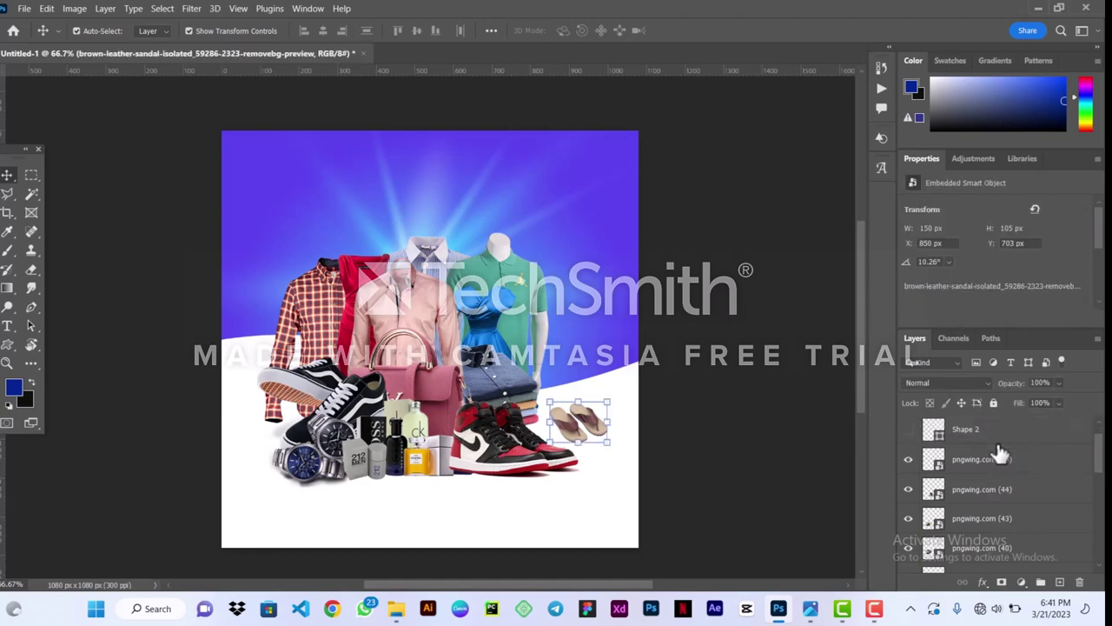
scroll(1000, 454, "down", 5)
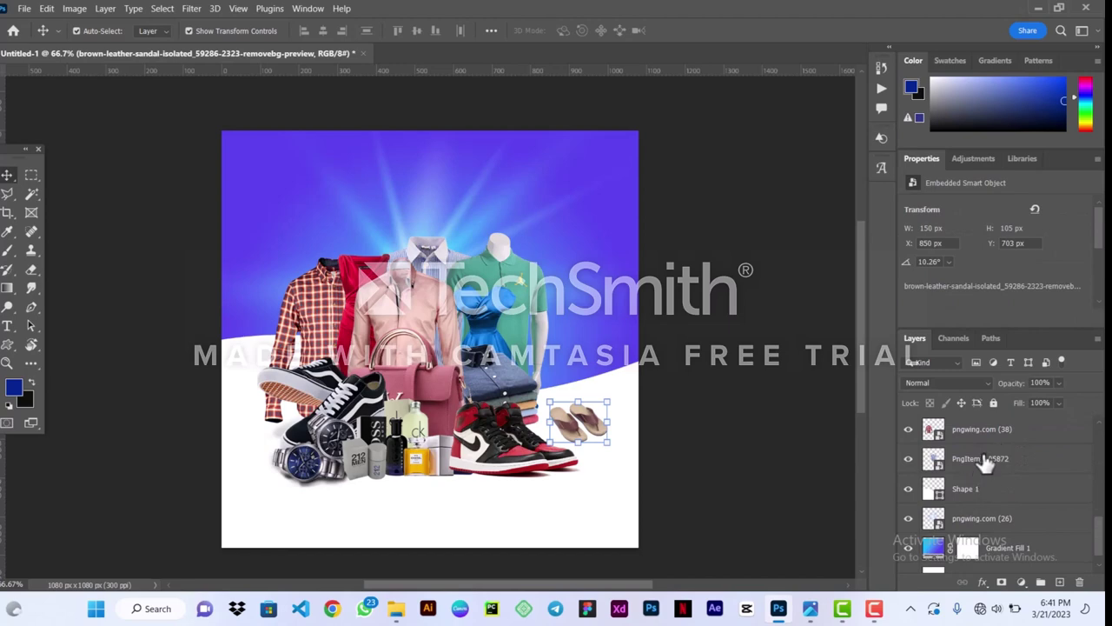
scroll(982, 465, "up", 10)
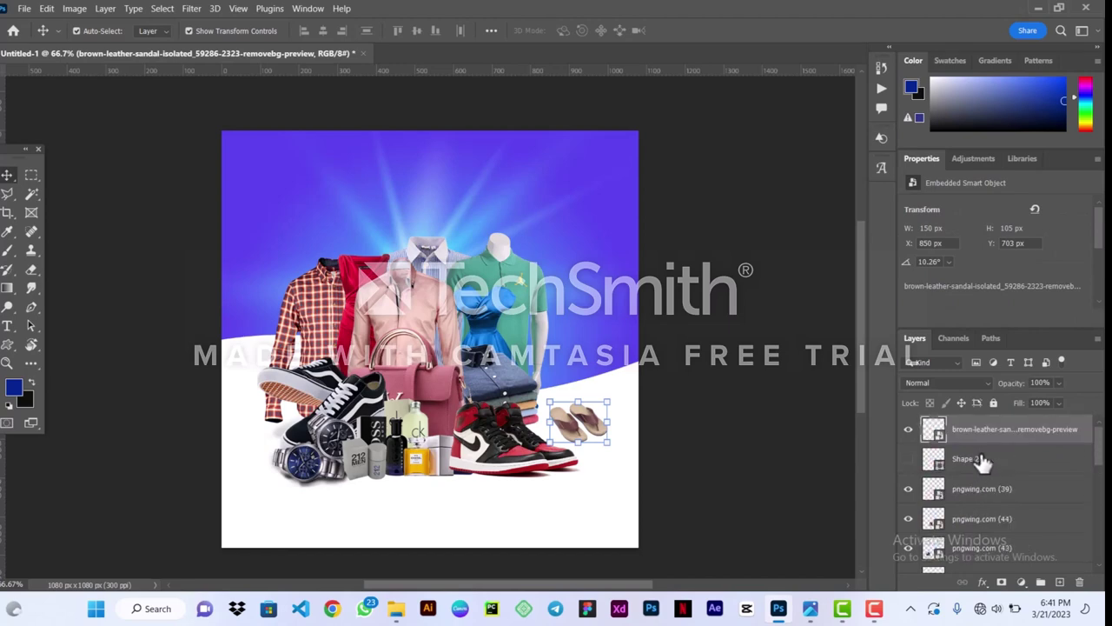
scroll(986, 442, "down", 5)
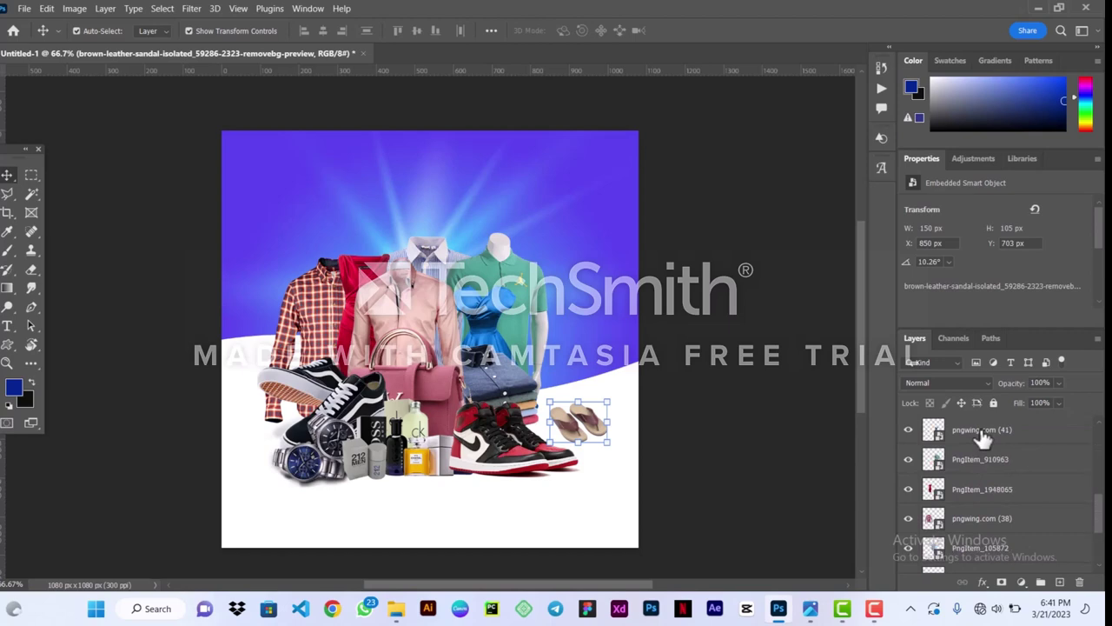
scroll(982, 439, "down", 3)
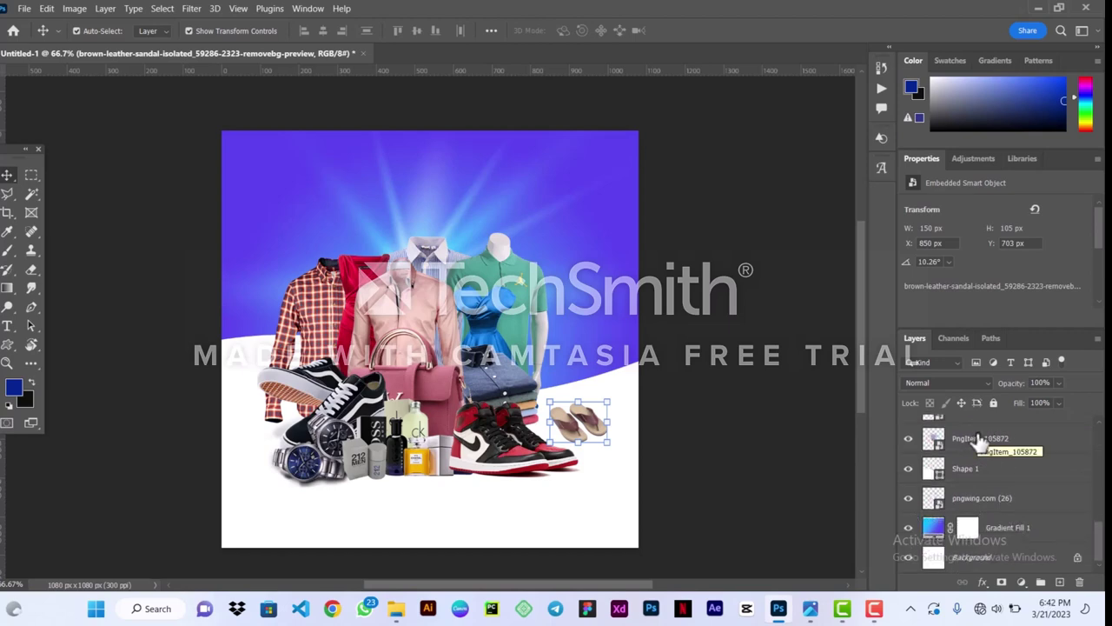
left_click(976, 441)
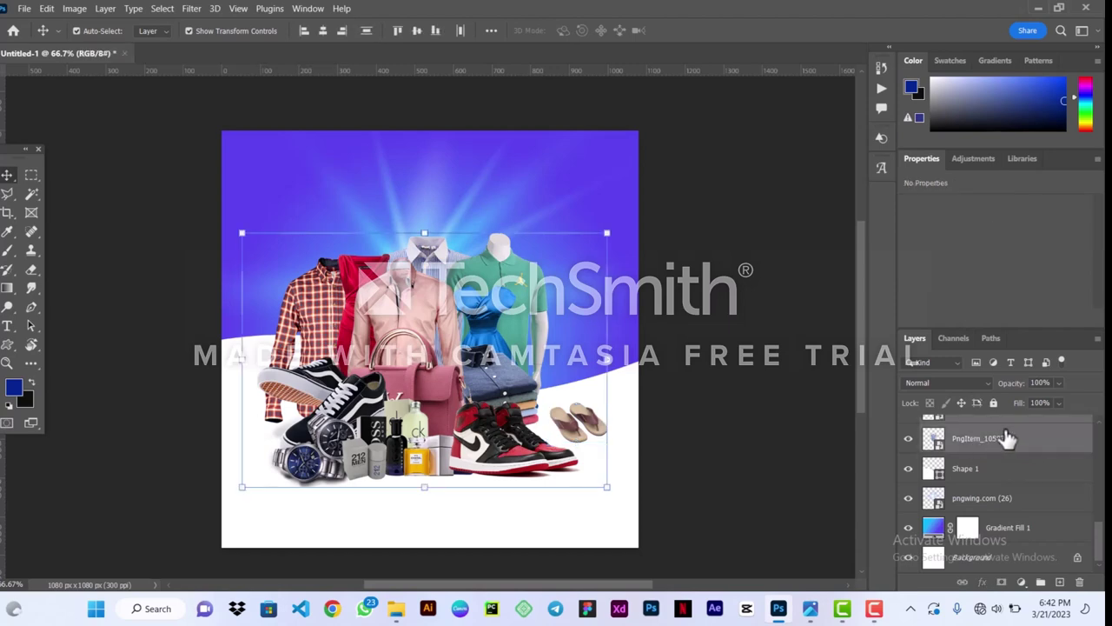
left_click_drag(1008, 438, 1041, 581)
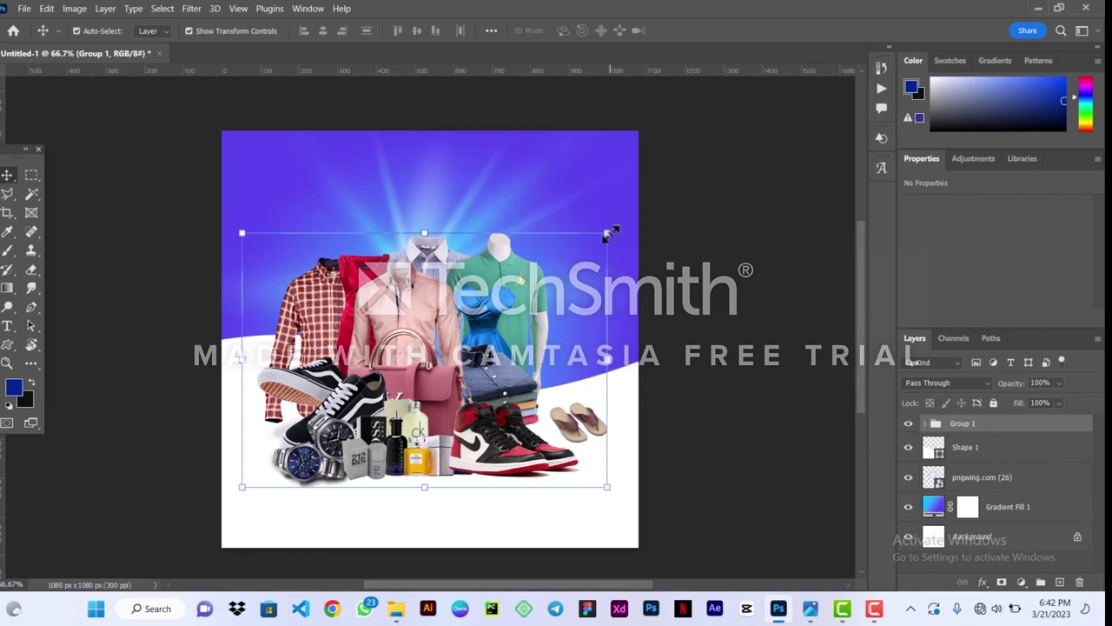
Scale Group 1 to about 89.9% and shift it slightly down and right
key("ctrl")
left_click_drag(608, 236, 546, 276)
left_click_drag(393, 369, 429, 335)
left_click_drag(432, 289, 432, 307)
left_click_drag(433, 258, 434, 241)
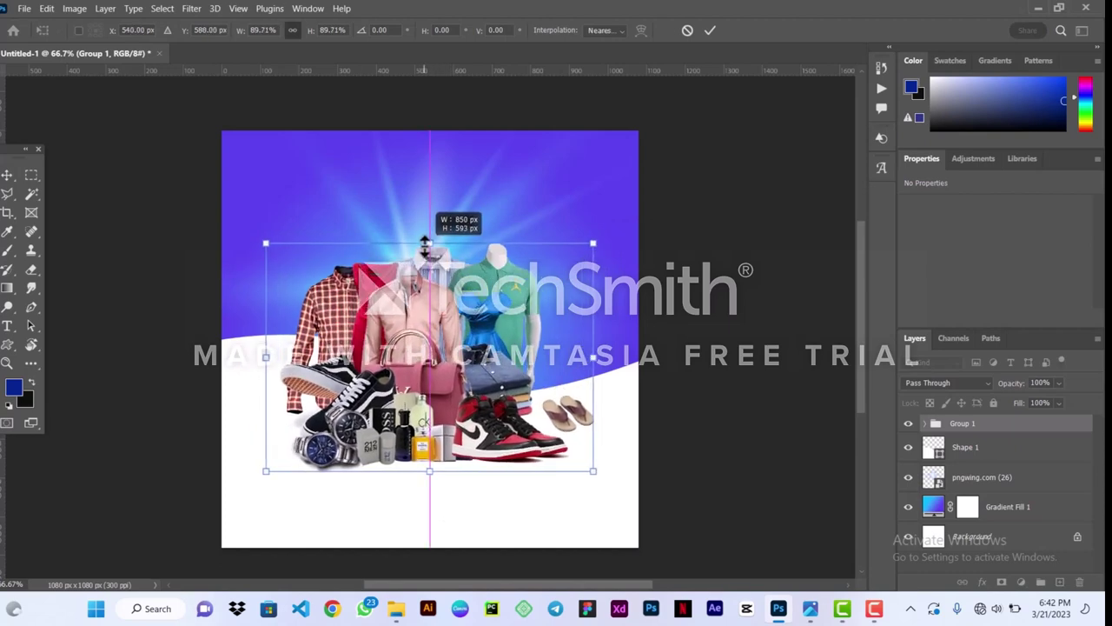
left_click_drag(443, 299, 450, 313)
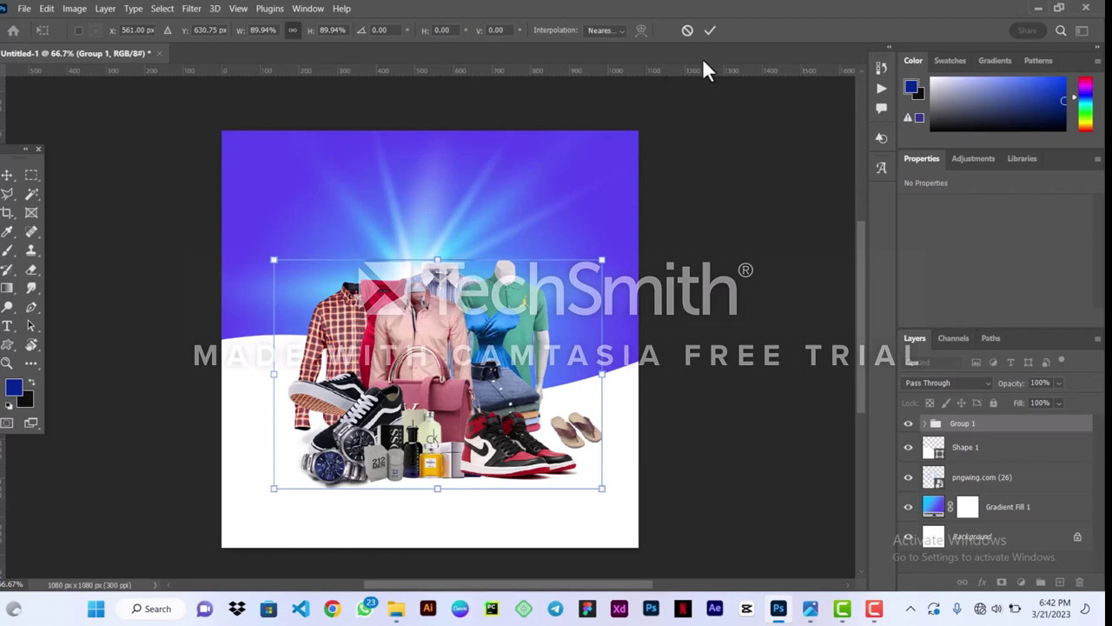
left_click(713, 31)
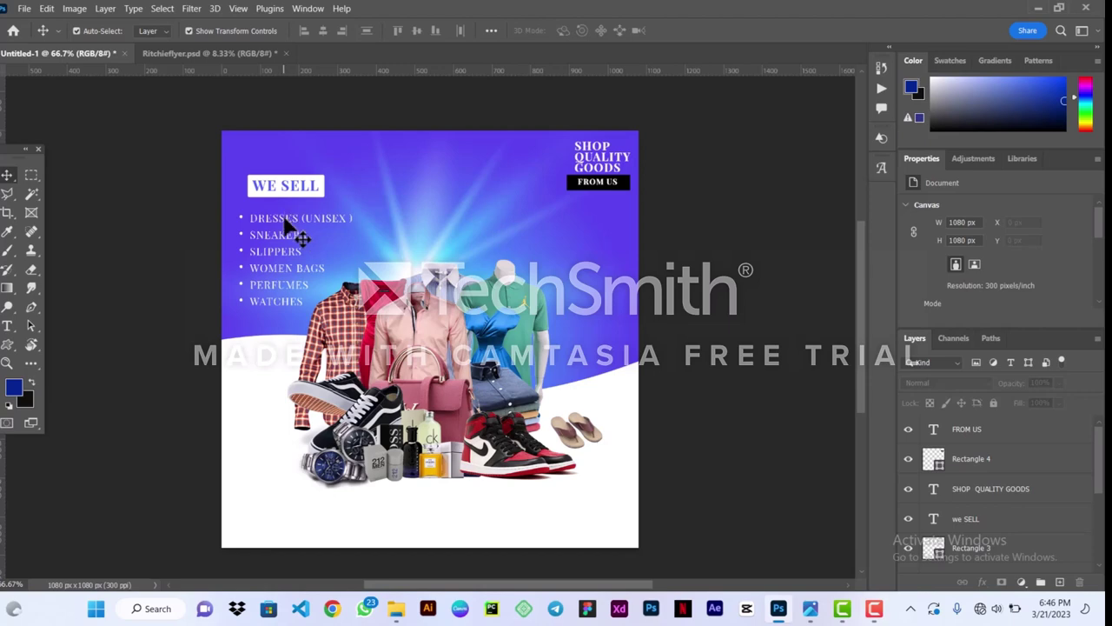
Nudge the bulleted product list up, closer beneath the WE SELL heading
left_click_drag(303, 220, 304, 214)
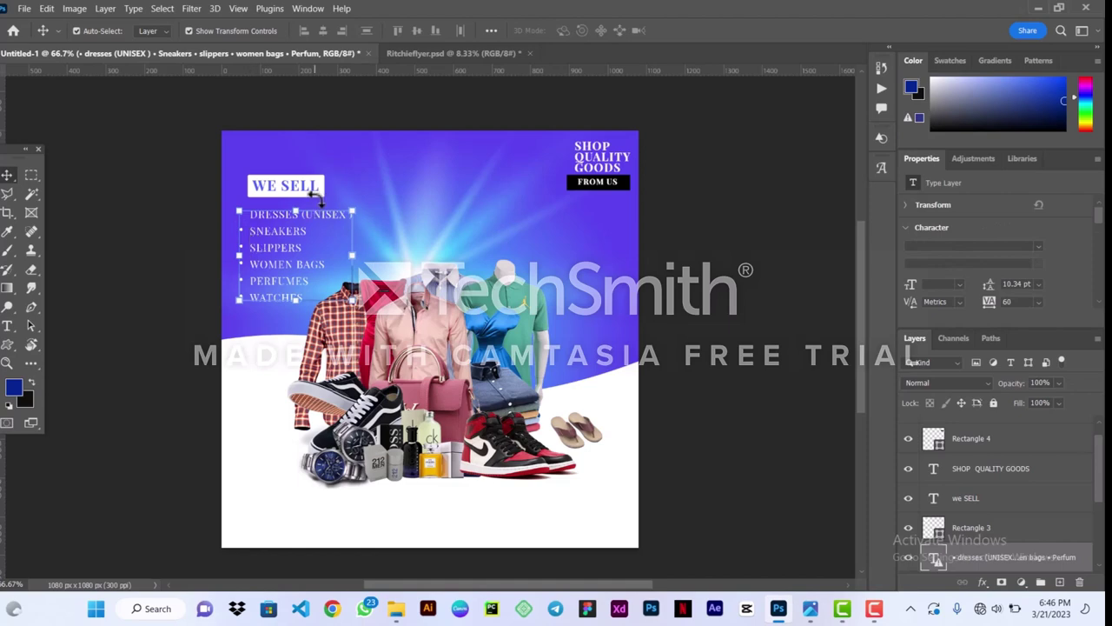
left_click(740, 260)
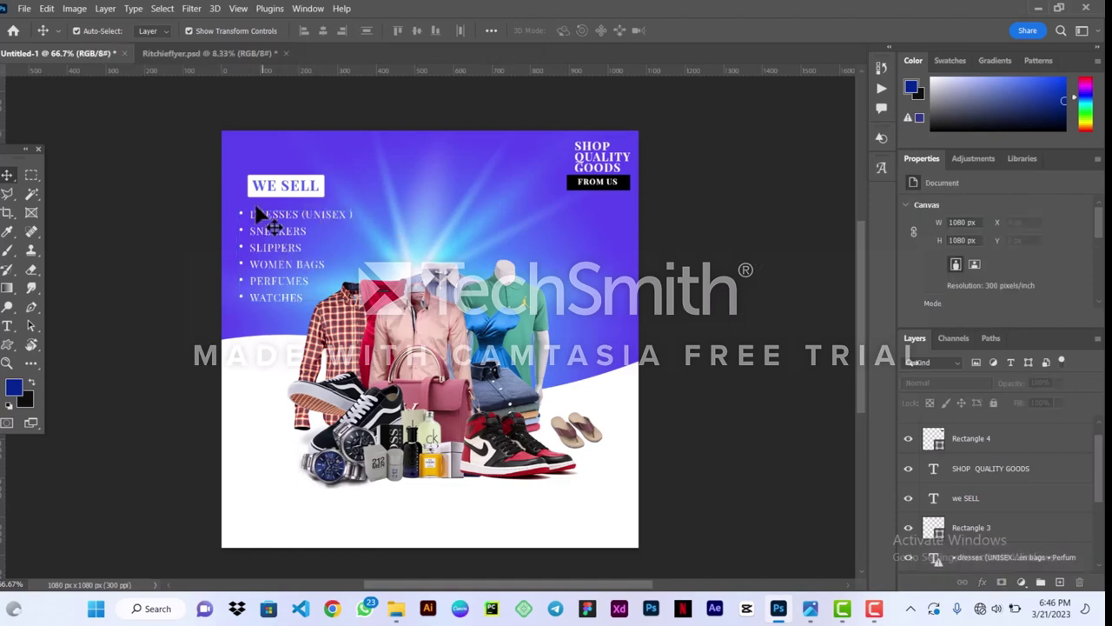
left_click(300, 9)
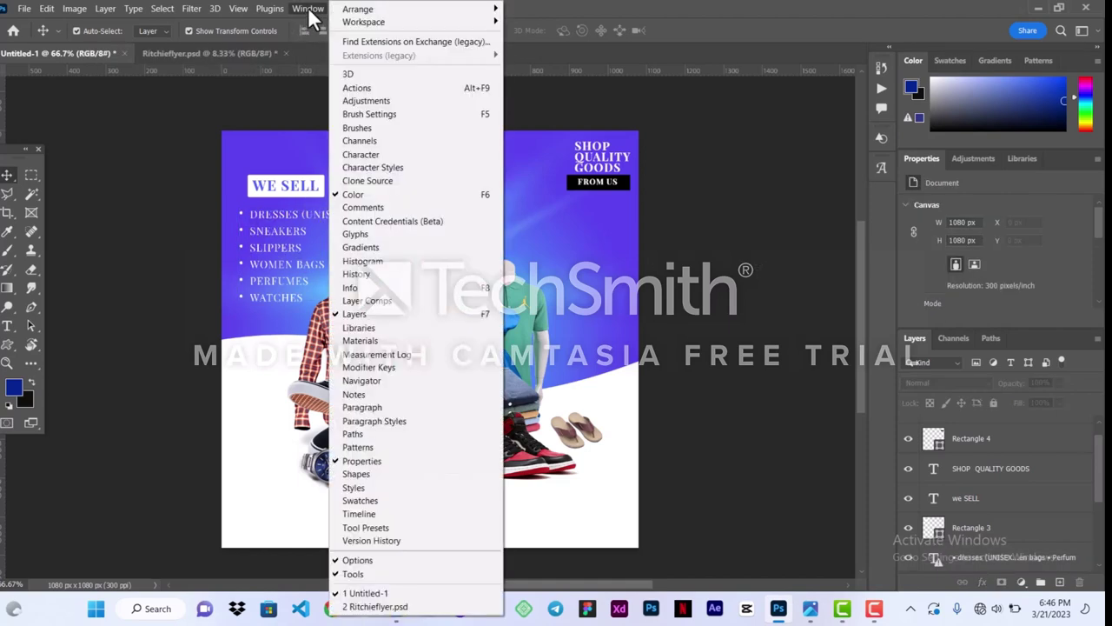
left_click(366, 236)
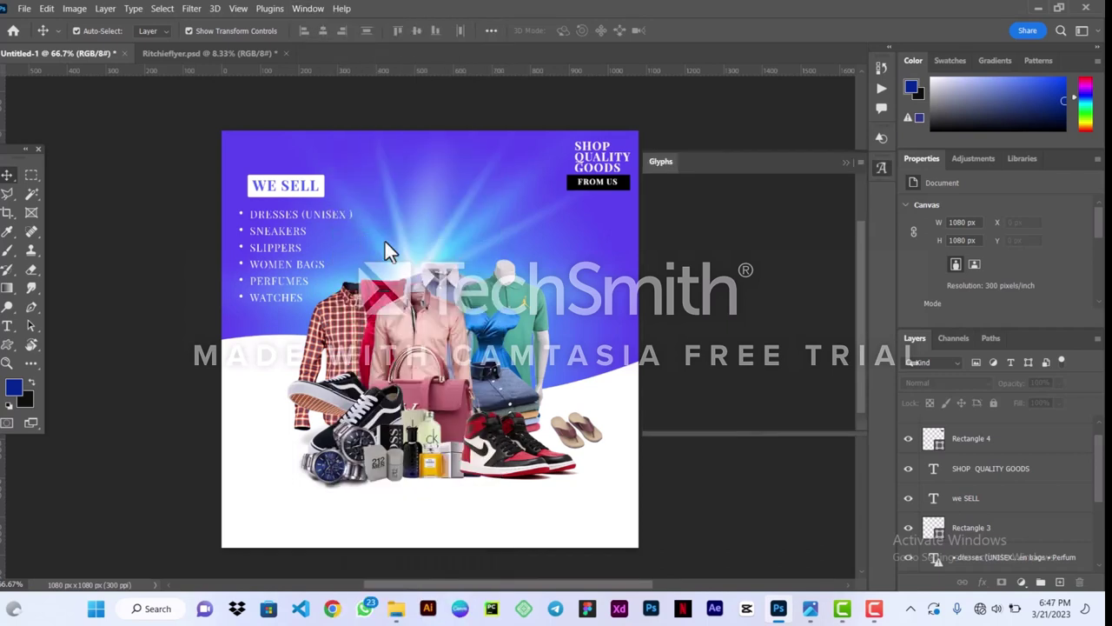
scroll(736, 320, "down", 5)
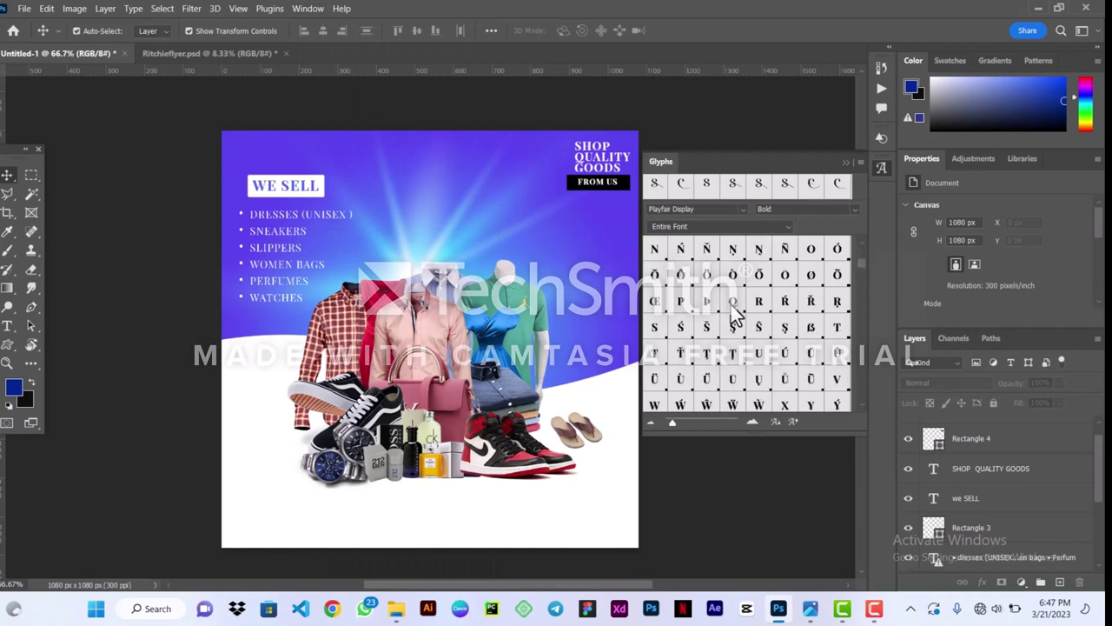
scroll(735, 322, "down", 6)
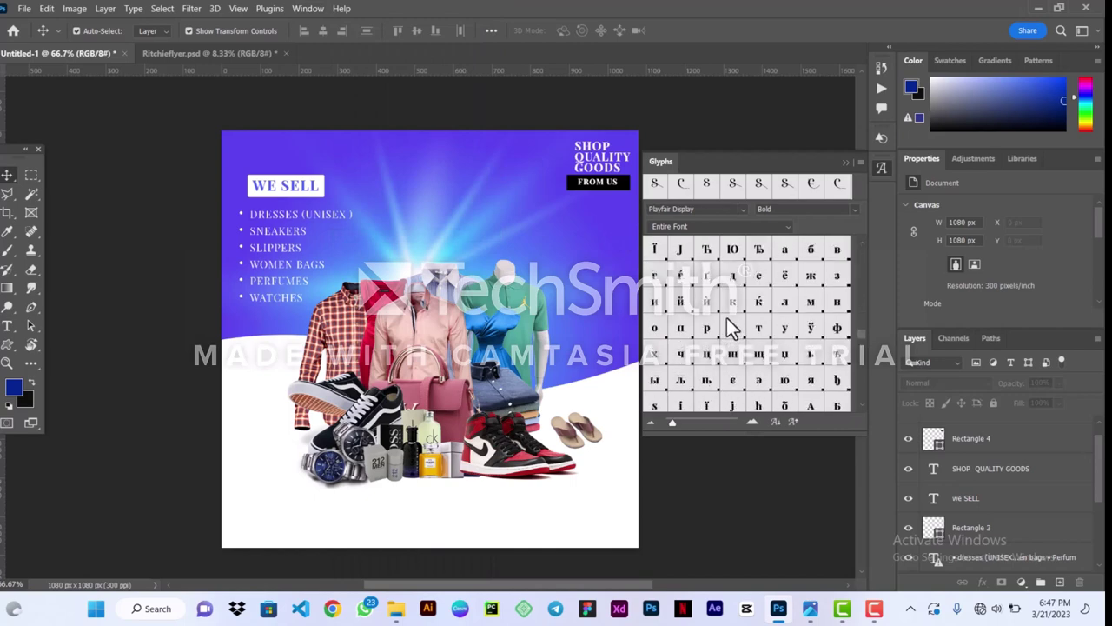
scroll(718, 319, "down", 5)
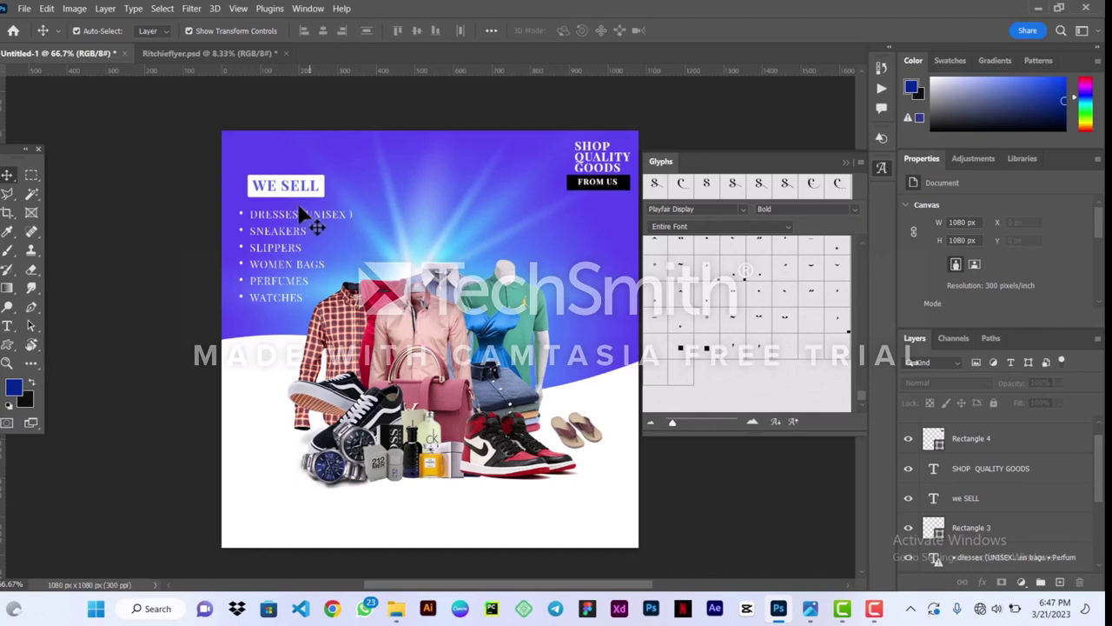
left_click(846, 163)
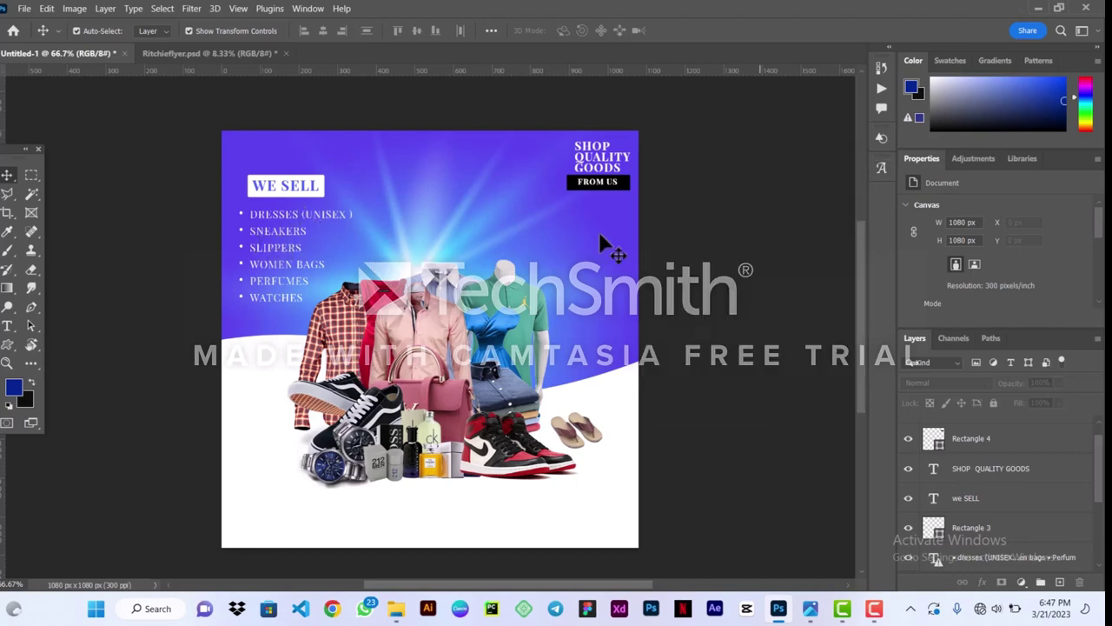
left_click(297, 198)
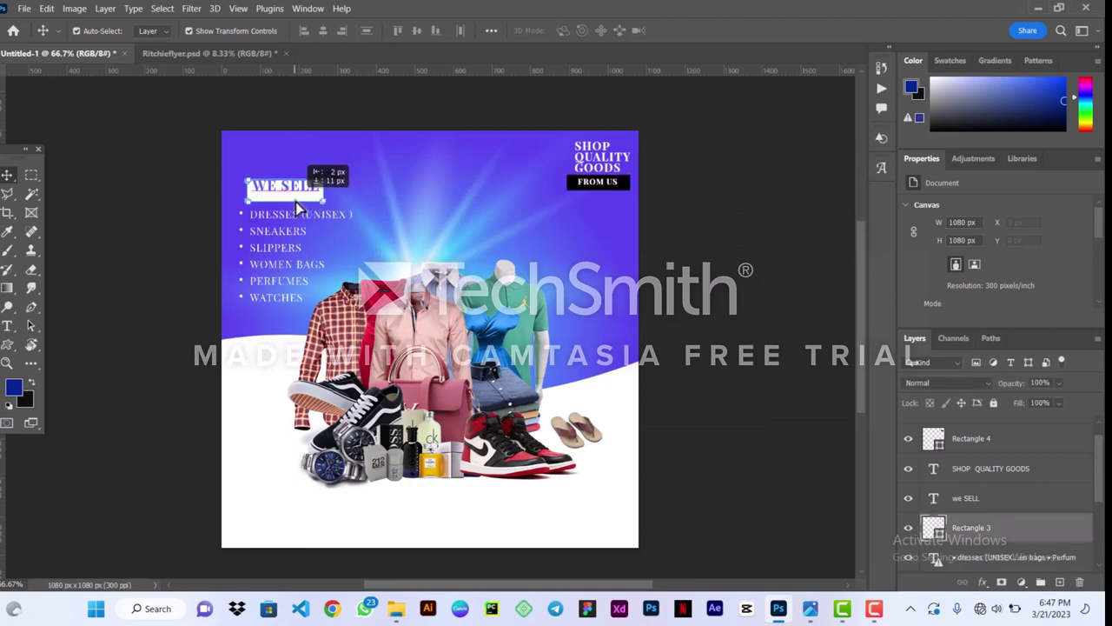
left_click(756, 219)
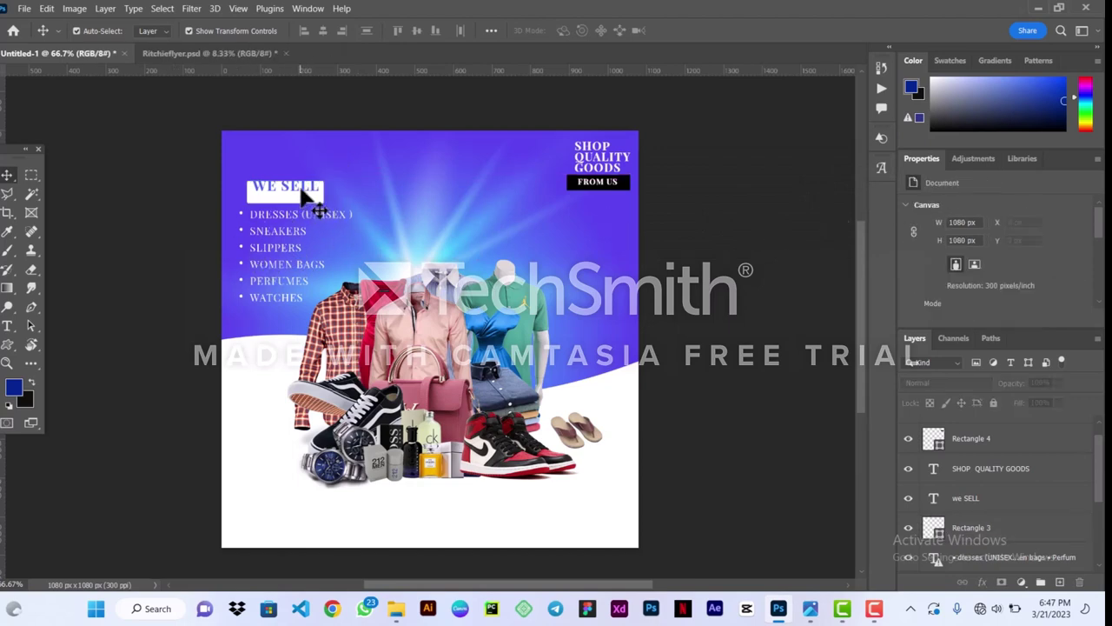
left_click_drag(307, 189, 304, 200)
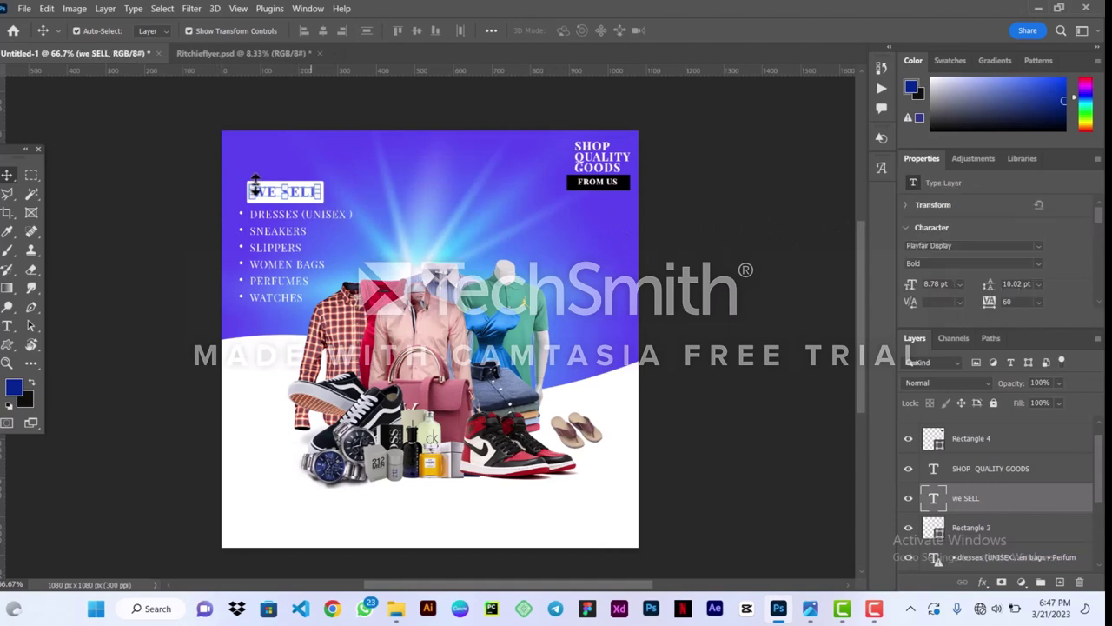
left_click(317, 203)
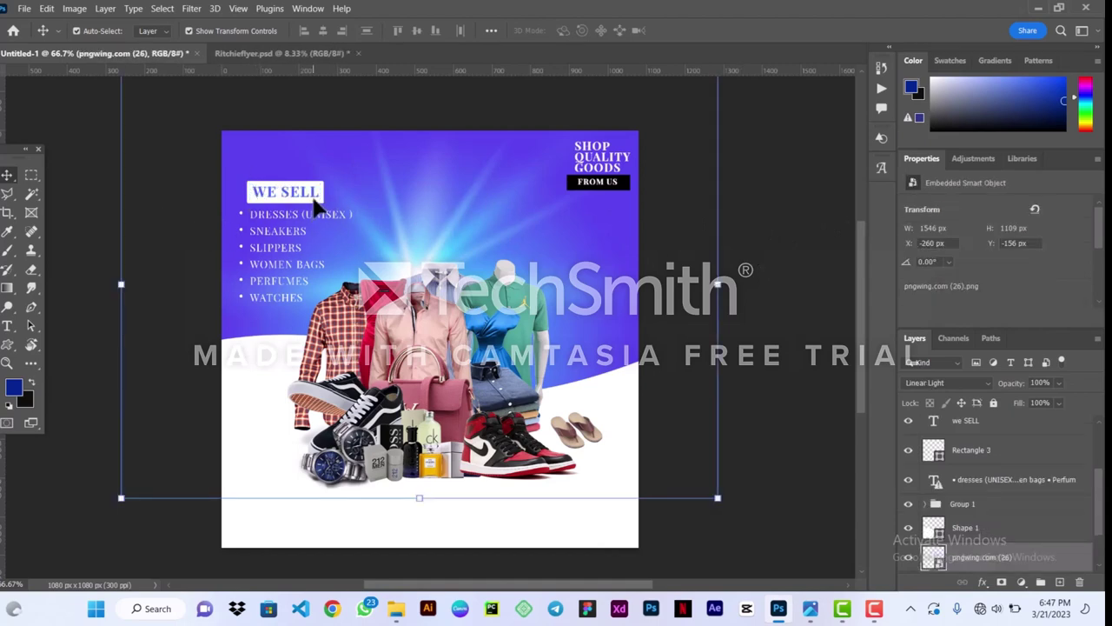
left_click(312, 199)
scroll(936, 240, "down", 4)
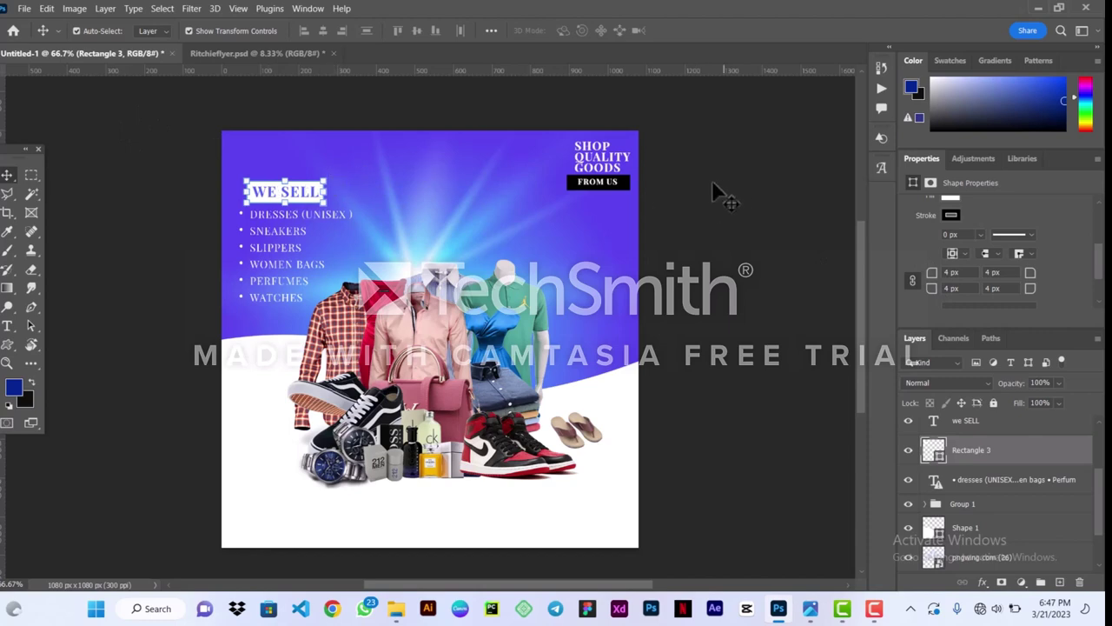
left_click(609, 167)
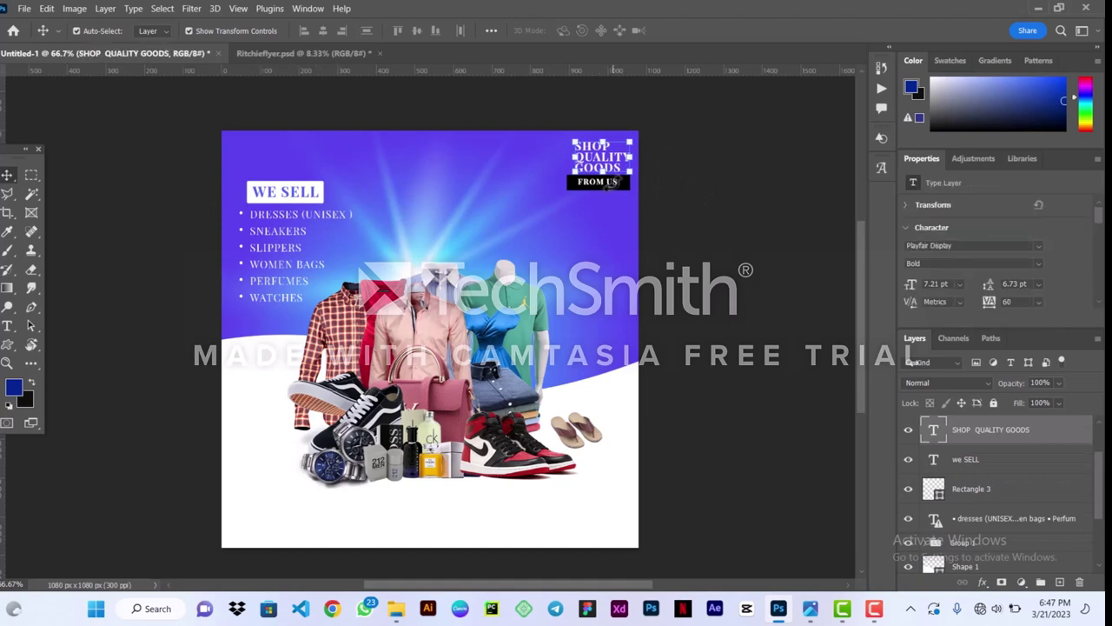
left_click(604, 184)
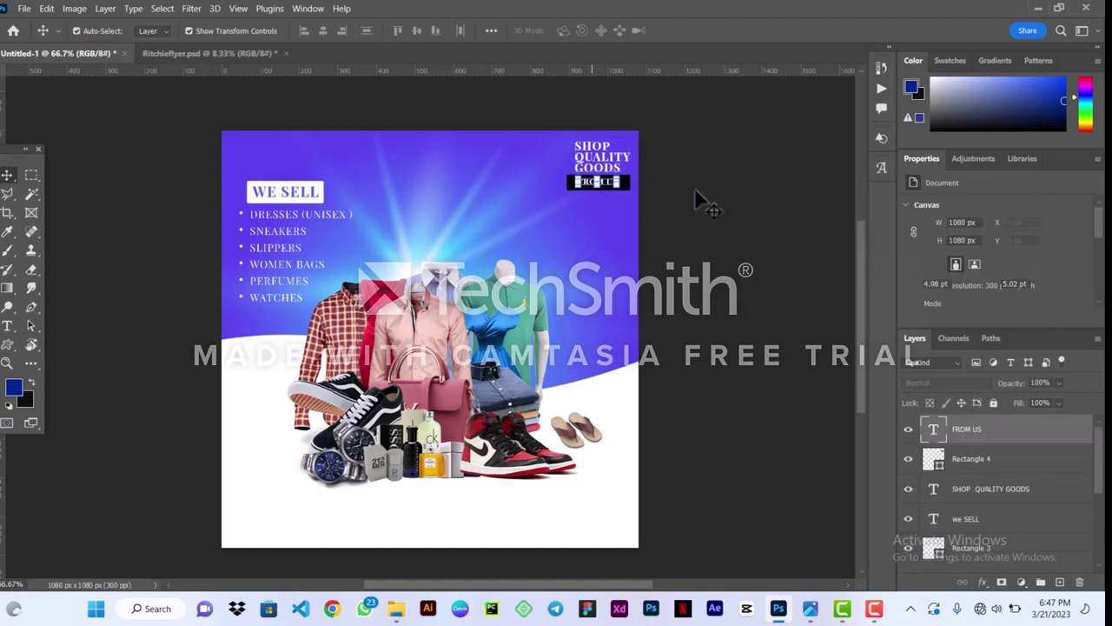
left_click(655, 205)
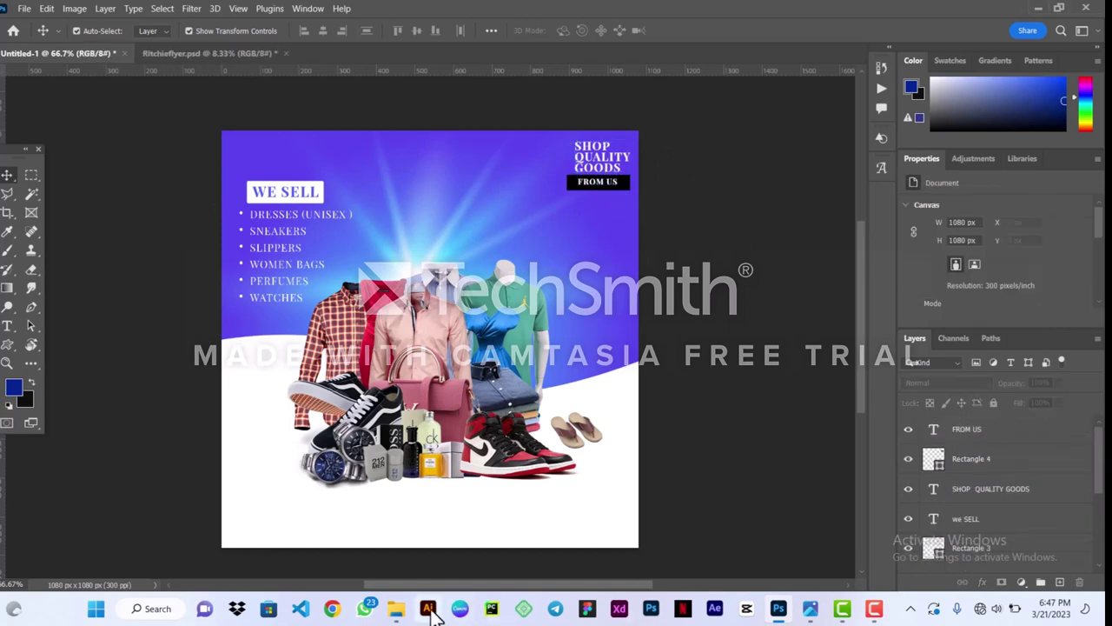
Check the Ritchieflyer.jpg reference in Photos, then return to the RITCHIE LOGO folder
mouse_move(396, 611)
left_click(476, 556)
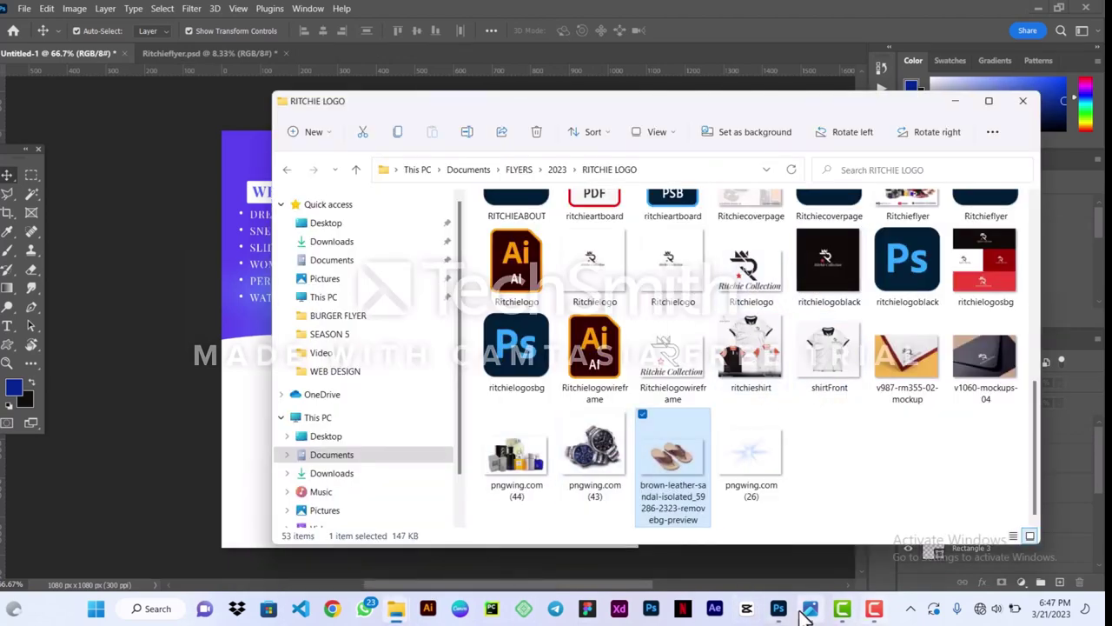
mouse_move(813, 616)
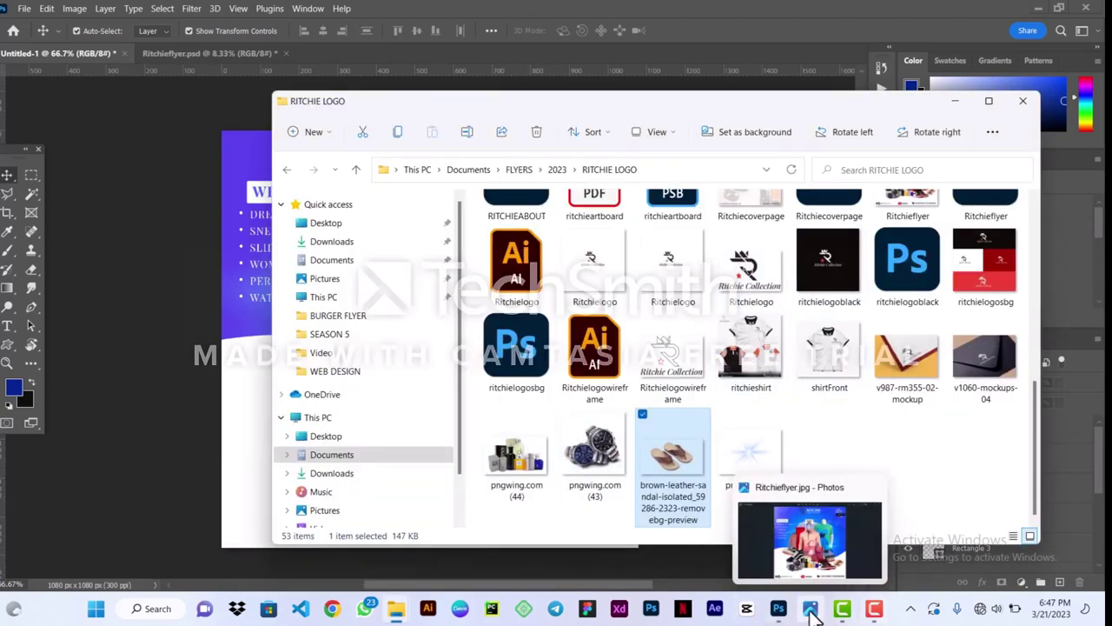
left_click(811, 611)
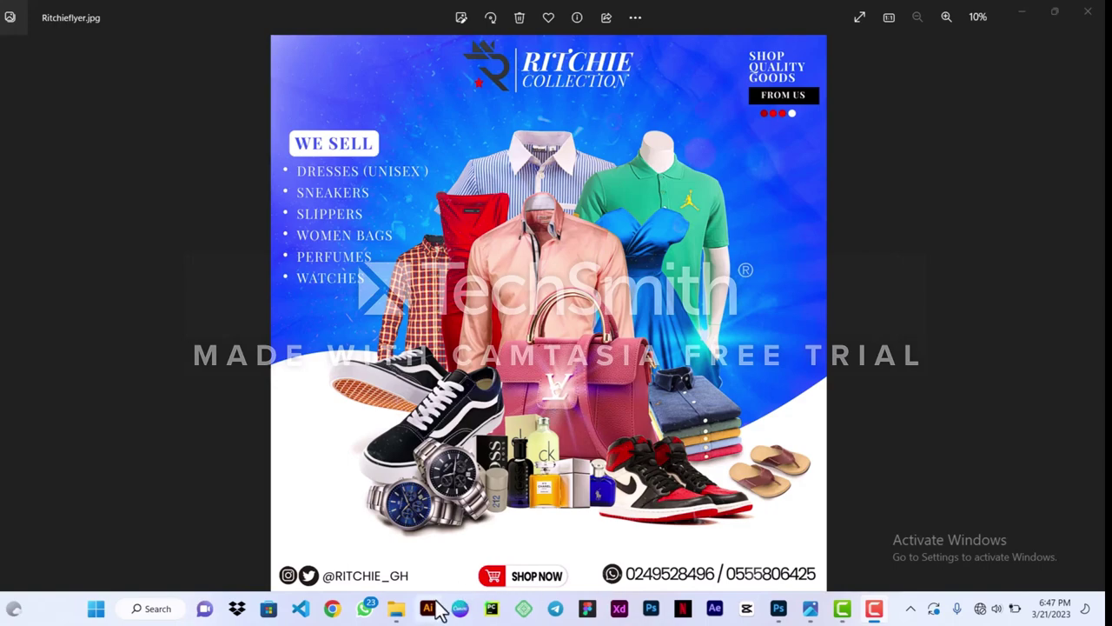
left_click(1019, 8)
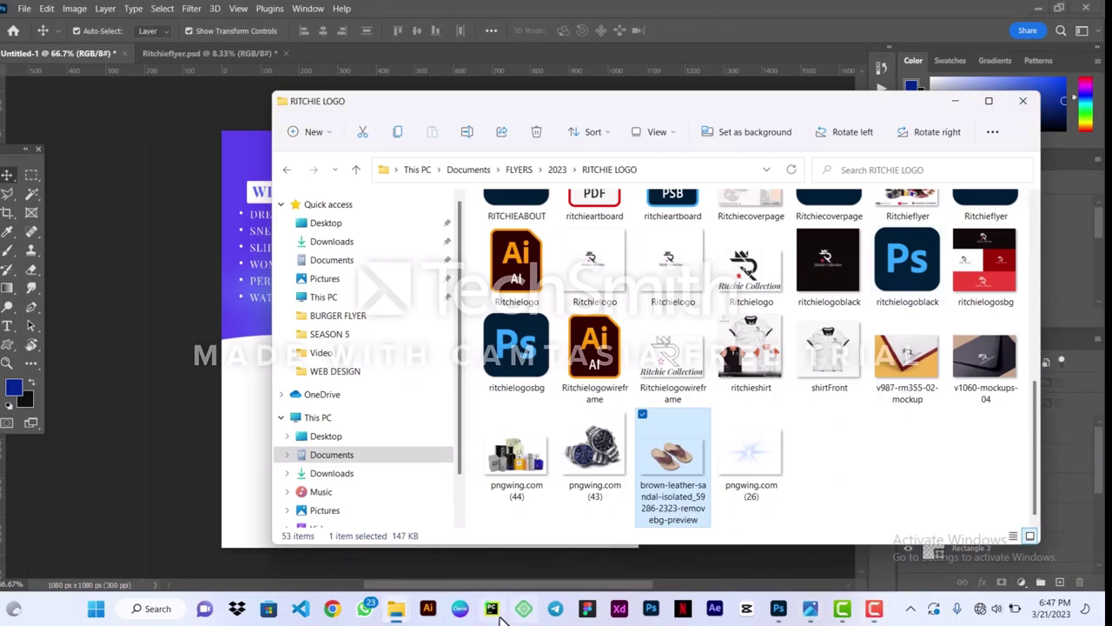
scroll(747, 322, "up", 3)
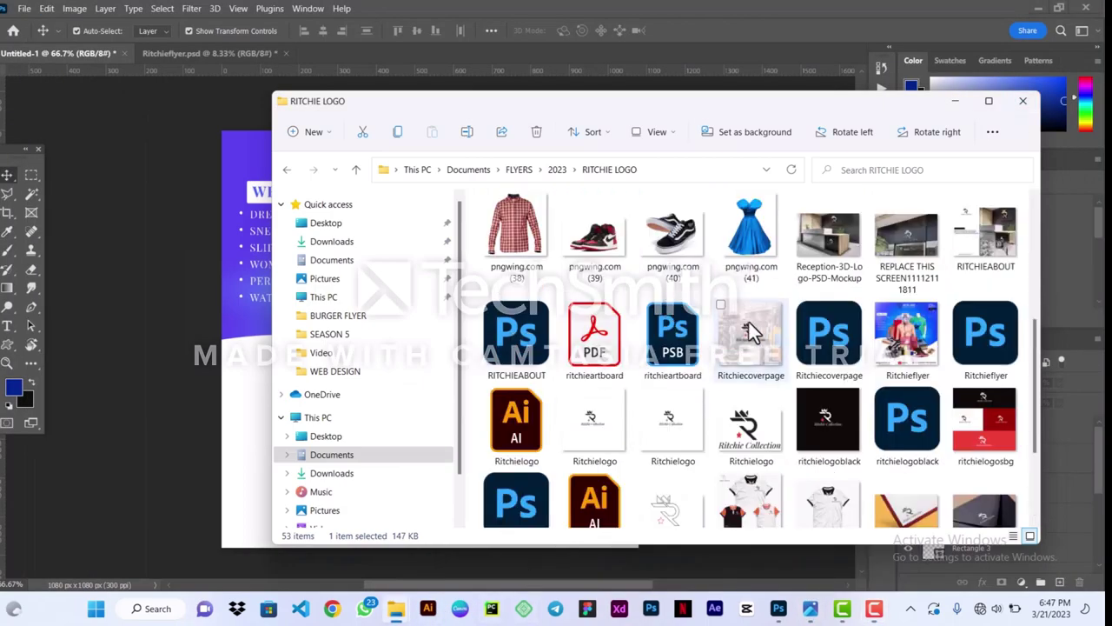
Place Ritchielogo at the flyer's top centre, enlarged to about 272 x 171 px
left_click_drag(764, 456, 243, 390)
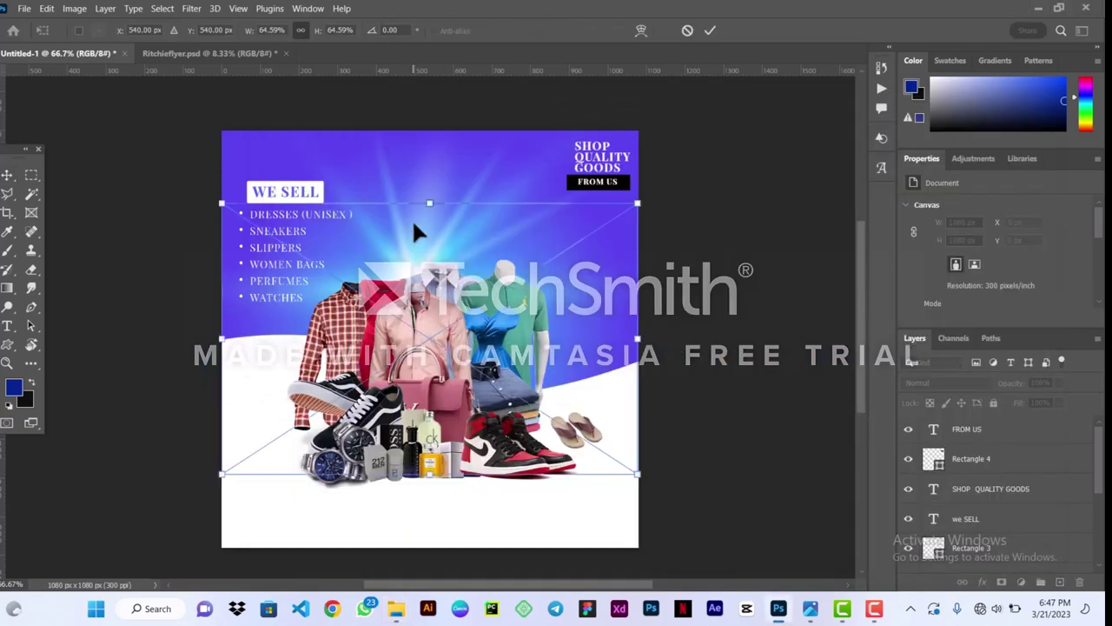
left_click_drag(429, 202, 464, 197)
left_click(709, 30)
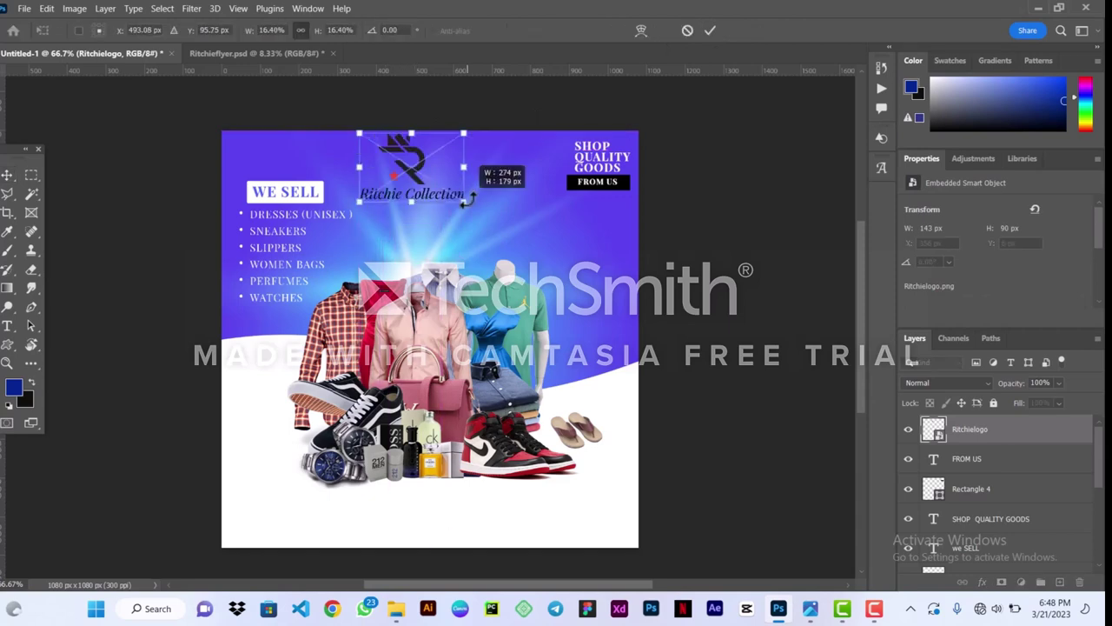
left_click(704, 31)
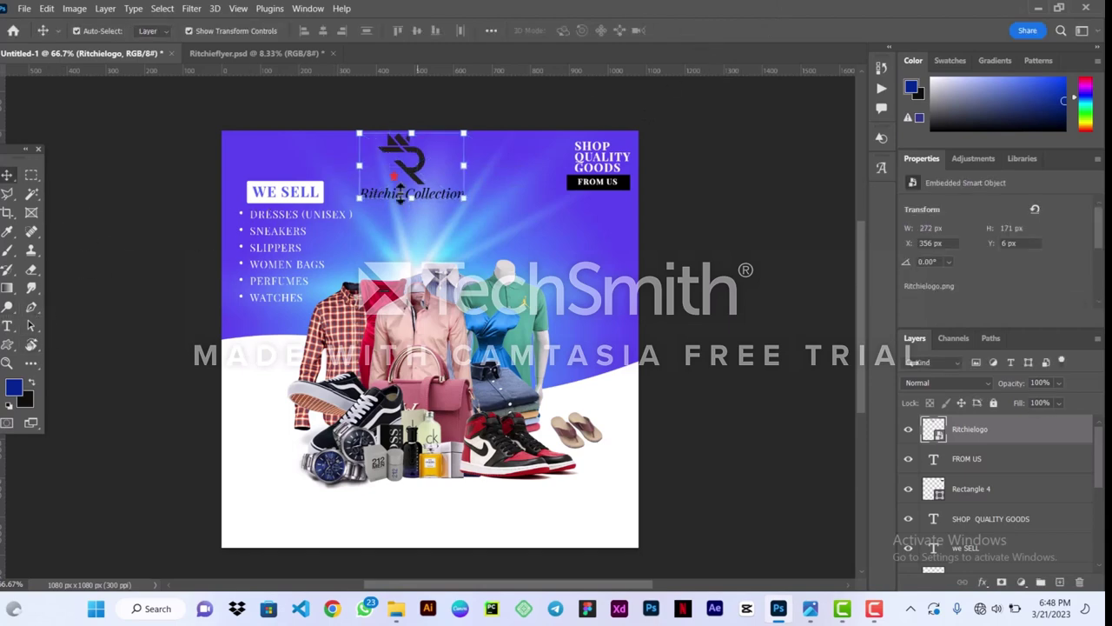
Rasterize the logo and cut the Ritchie Collection wording onto Layer 1 via Polygonal Lasso
left_click(7, 195)
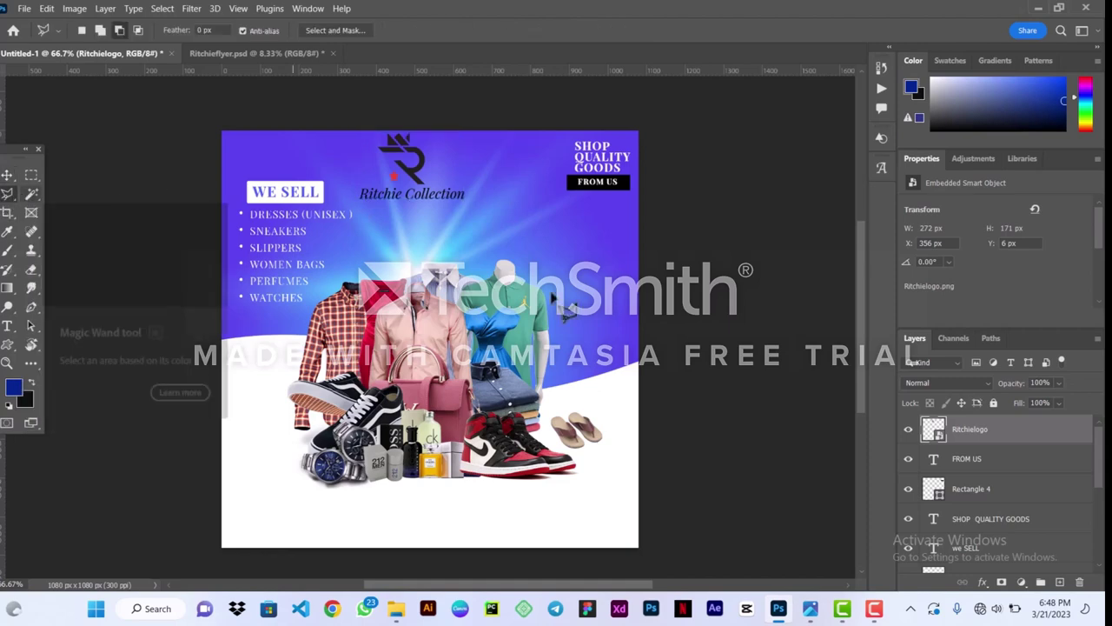
right_click(975, 430)
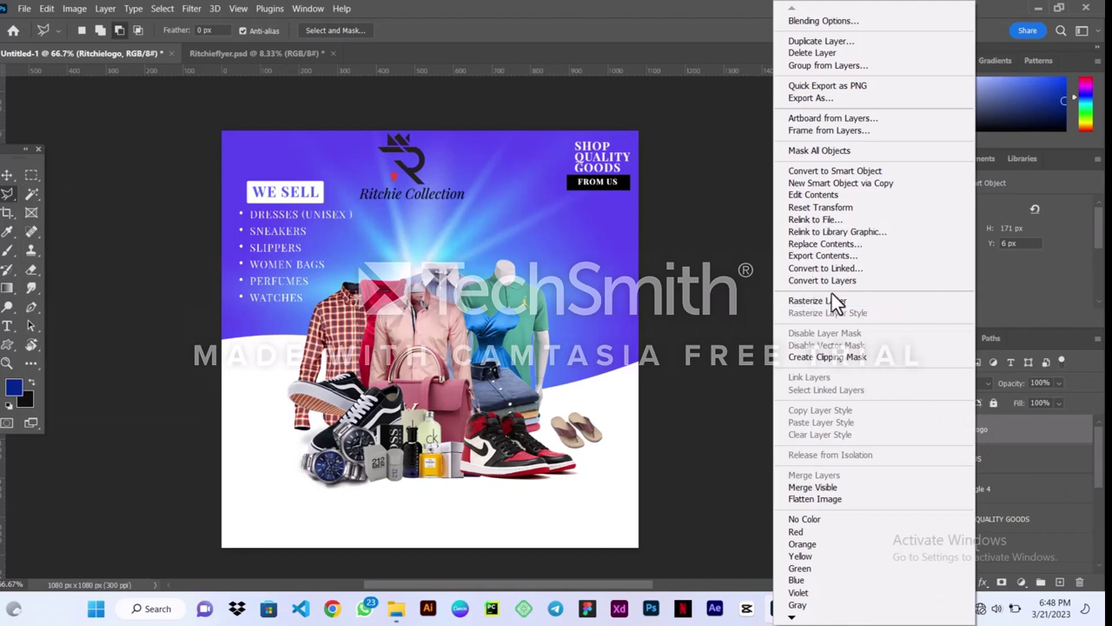
left_click(832, 303)
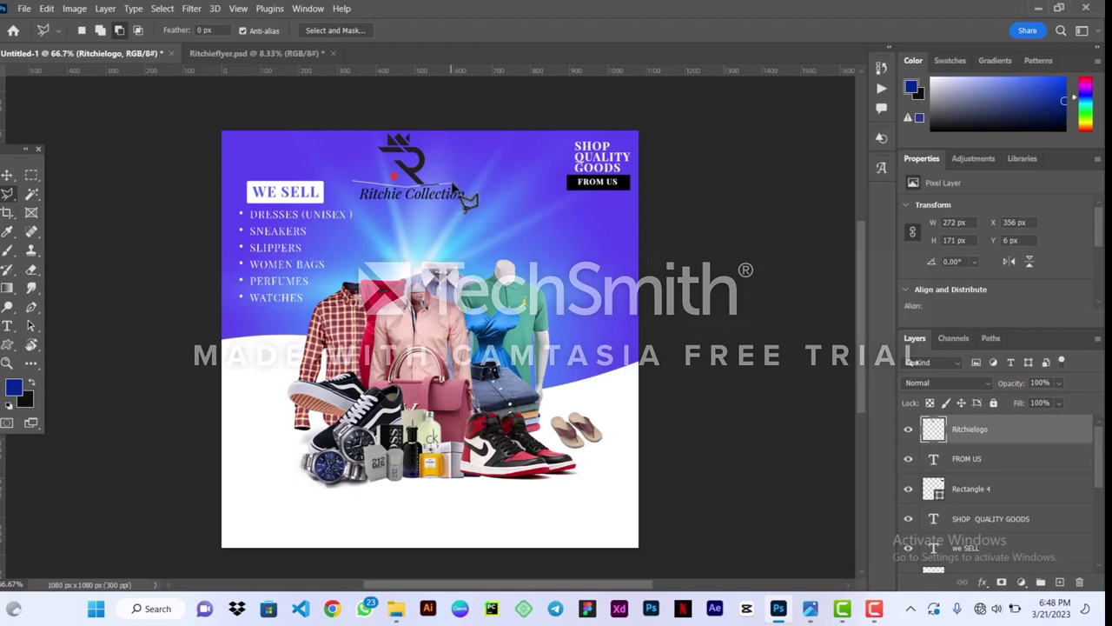
left_click(488, 190)
left_click(485, 213)
left_click(368, 216)
left_click(355, 183)
key("ctrl+x")
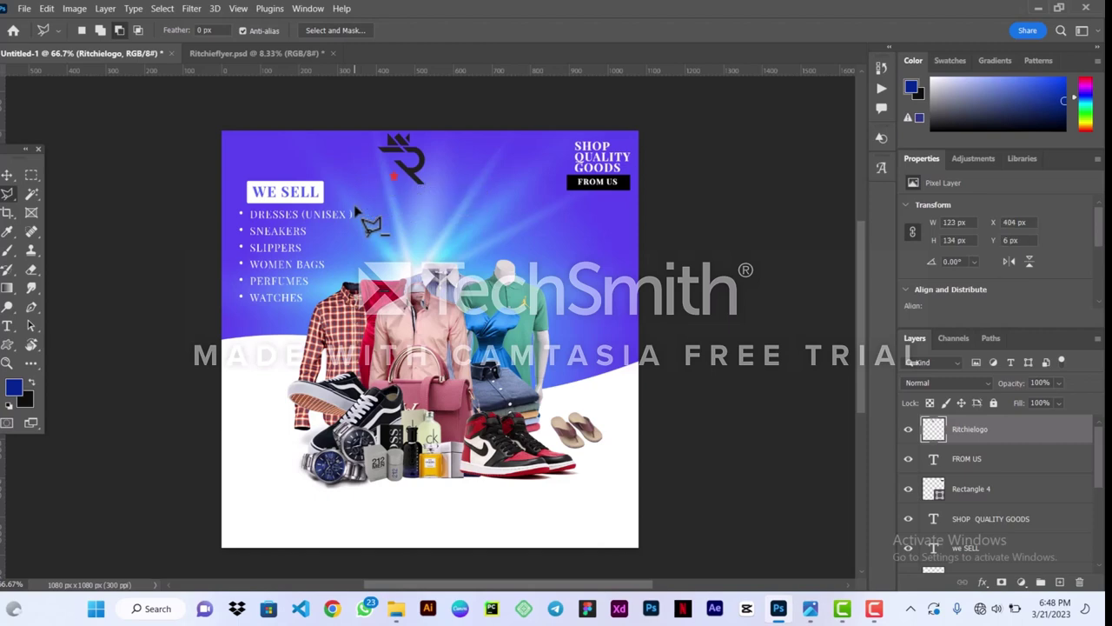
key("ctrl+v")
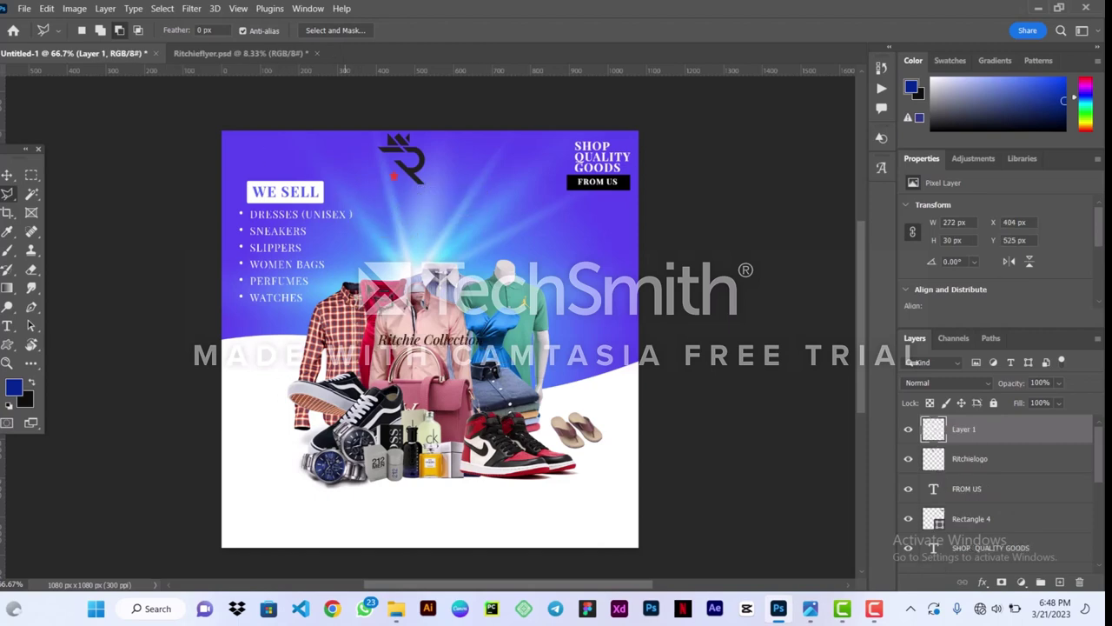
Move the Ritchie Collection wording up beside the R emblem, comparing with the reference flyer
left_click(7, 175)
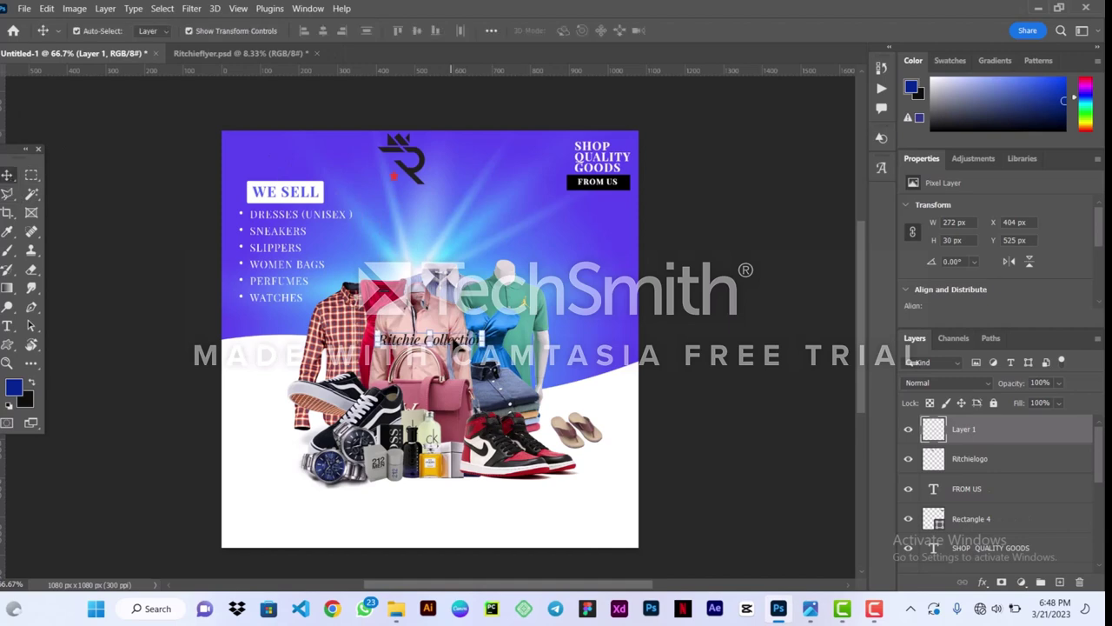
left_click_drag(462, 310, 504, 157)
left_click(811, 614)
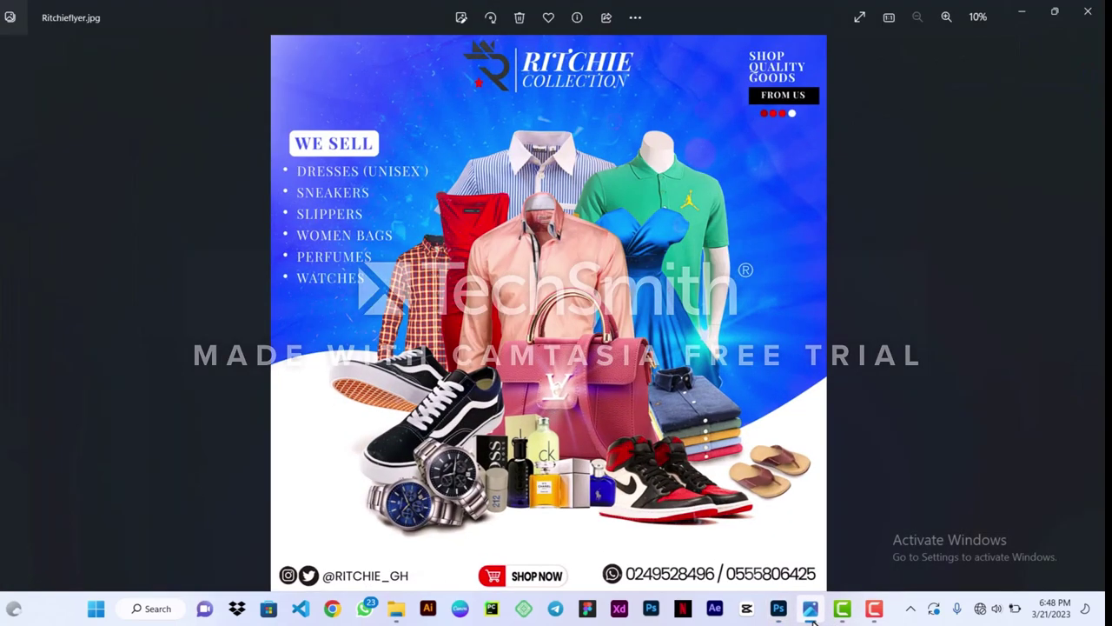
left_click(811, 614)
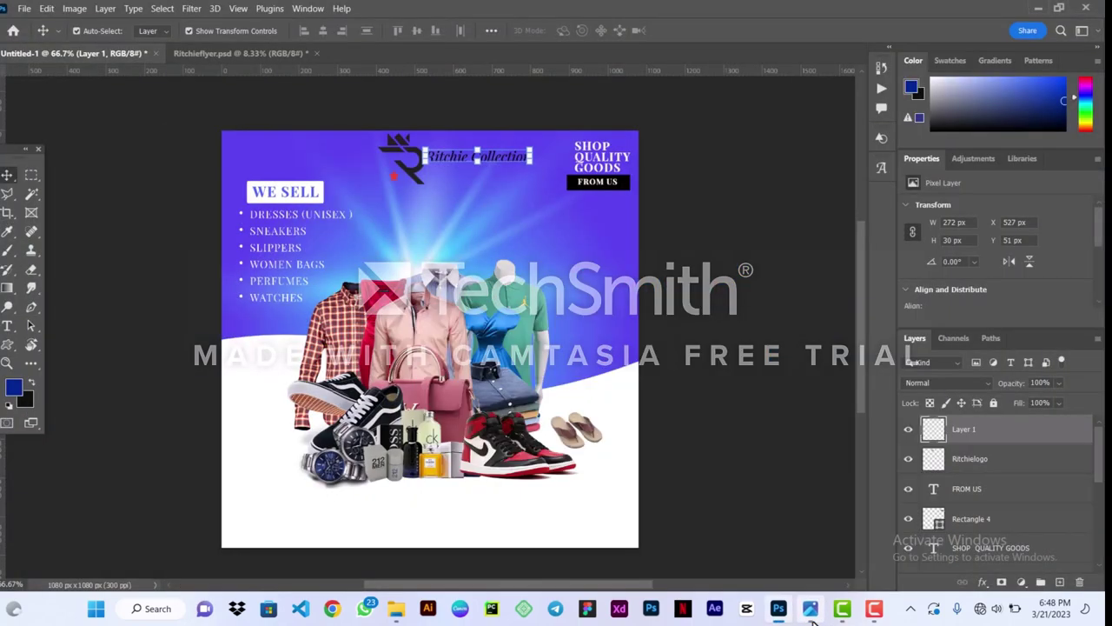
left_click(811, 614)
left_click(811, 614)
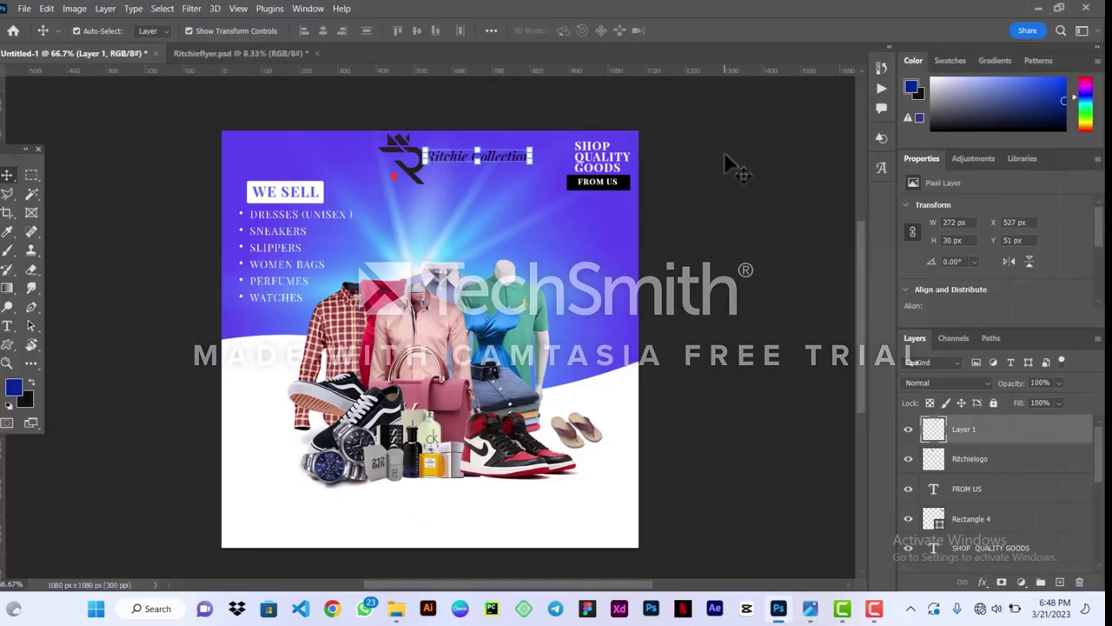
left_click_drag(504, 174, 491, 162)
Shrink the R emblem to about 69% and realign the wording beside it
left_click(420, 174)
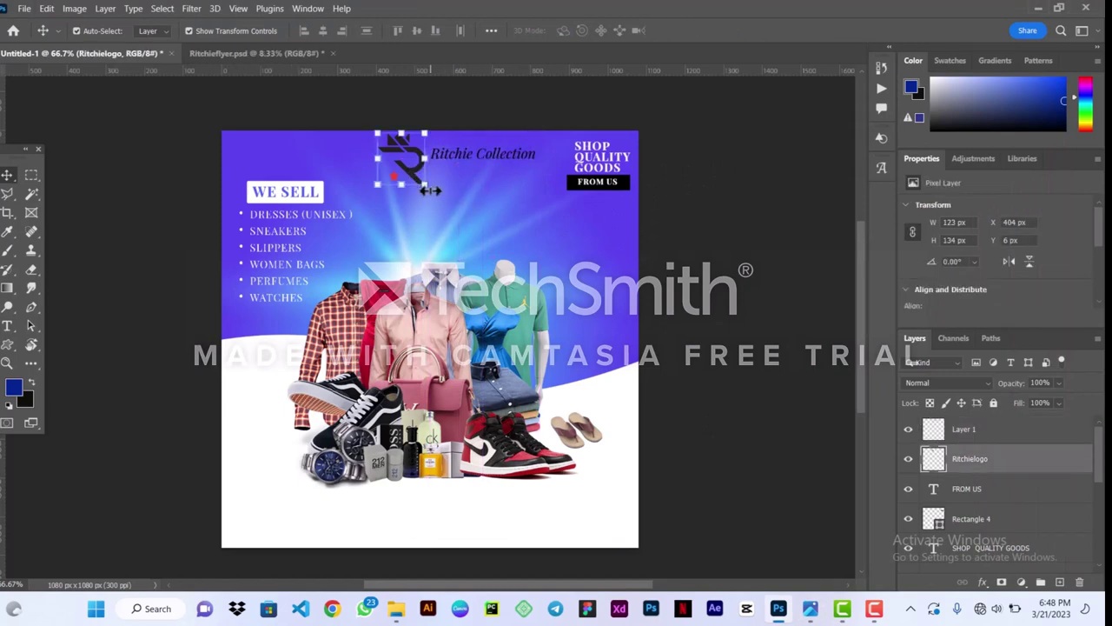
left_click_drag(429, 189, 417, 170)
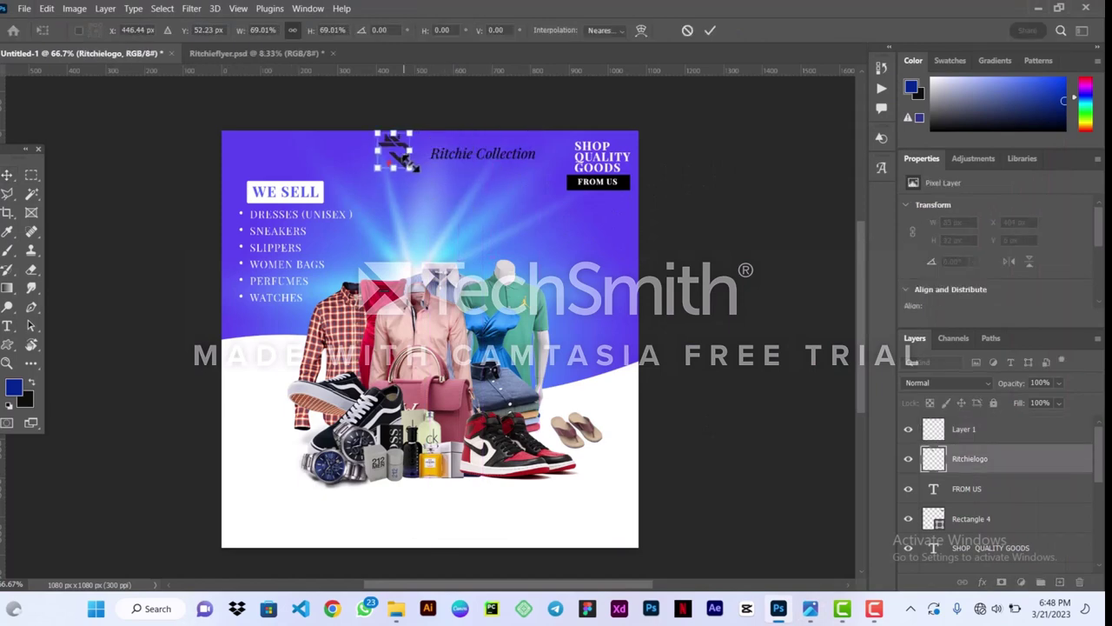
left_click(709, 30)
mouse_move(499, 169)
left_mouse_down()
mouse_move(491, 149)
mouse_move(517, 176)
left_mouse_up()
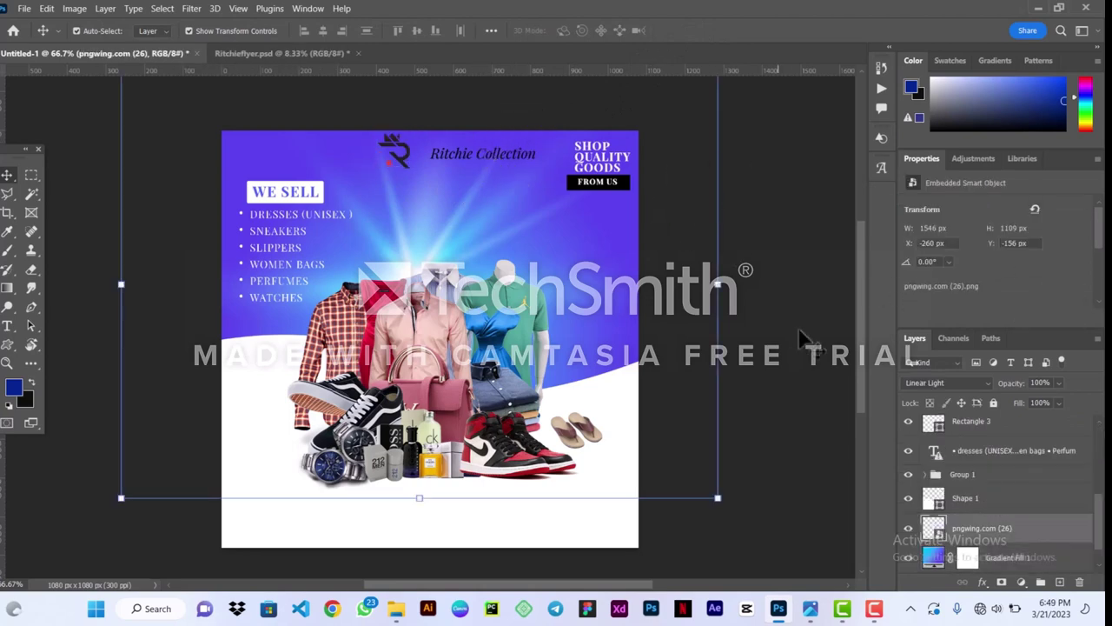
Deselect all layers, leaving the footer icons, handle and phone numbers in place
left_click(809, 303)
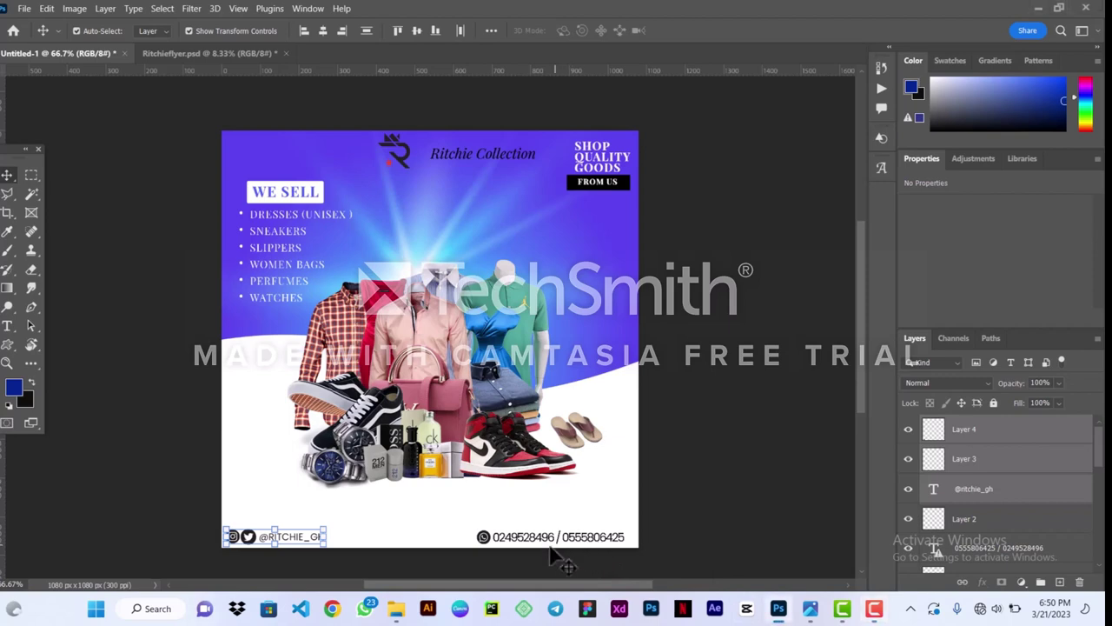
Select and inspect the phone icon in the footer, then deselect it
left_click(715, 451)
left_click(483, 539)
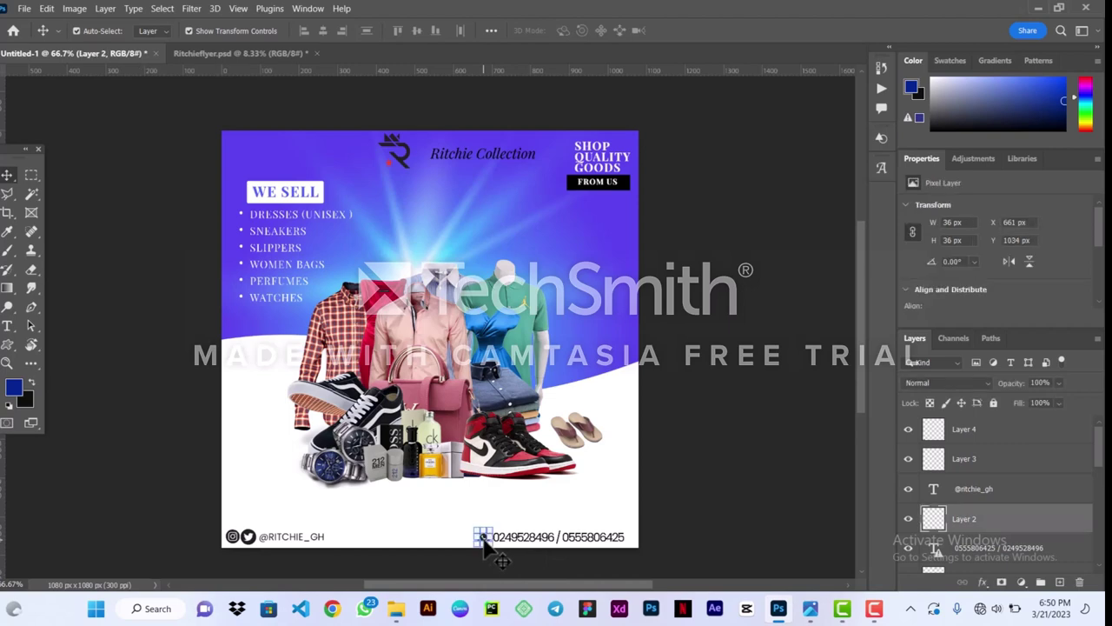
left_click(708, 402)
left_click(483, 539)
left_click(731, 391)
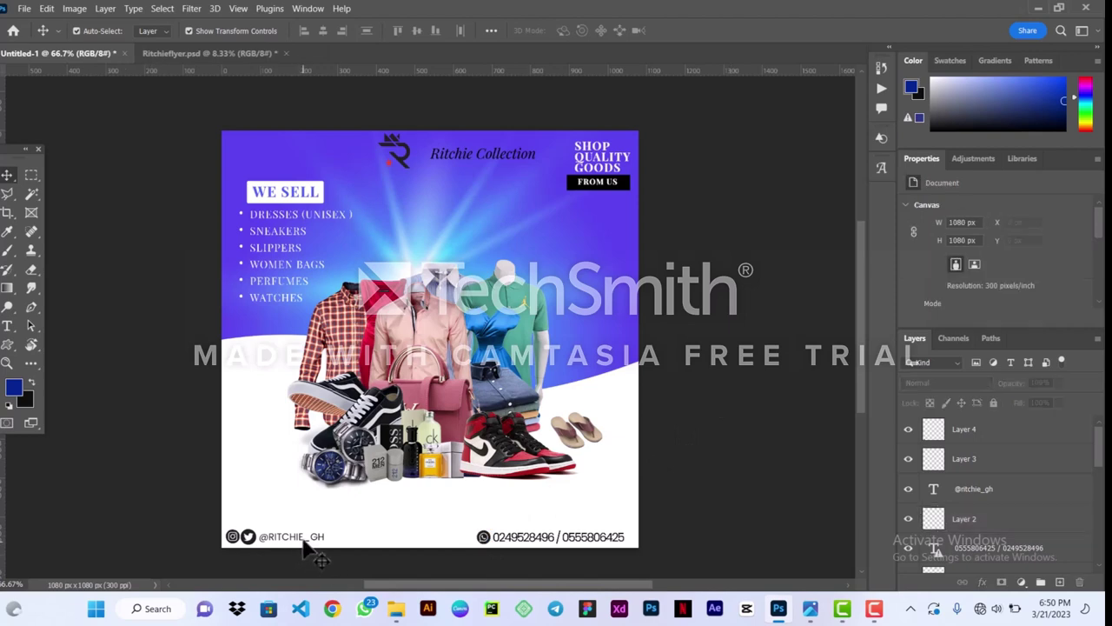
Transform the small social icon beside the handle, and shift the Ritchie Collection wording up-left
left_click(306, 539)
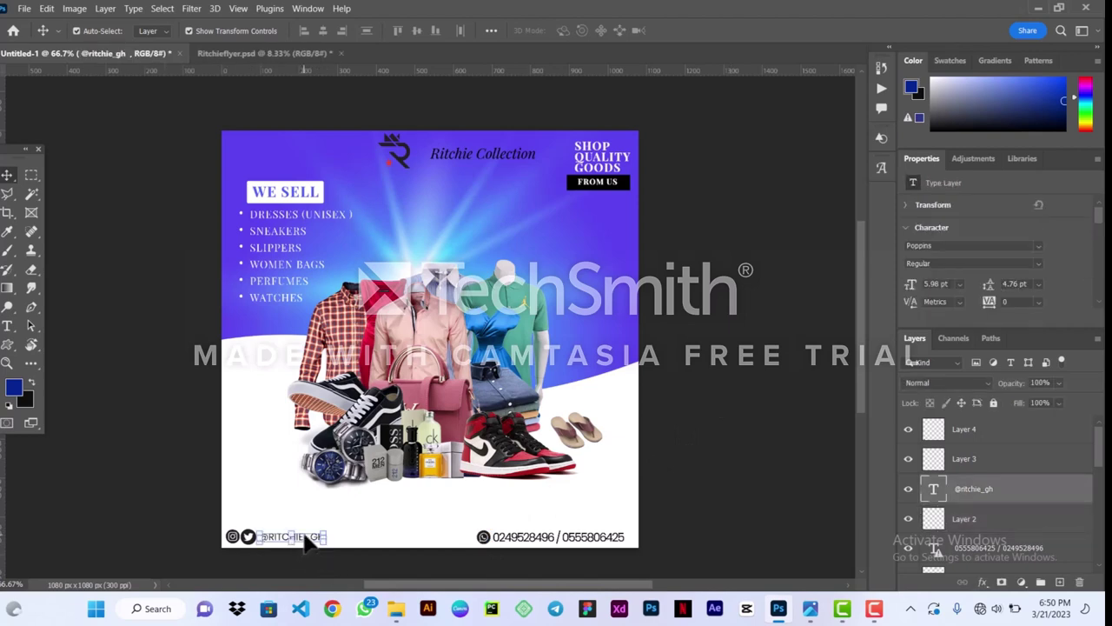
left_click(243, 538)
left_click(261, 536)
key("ctrl+t")
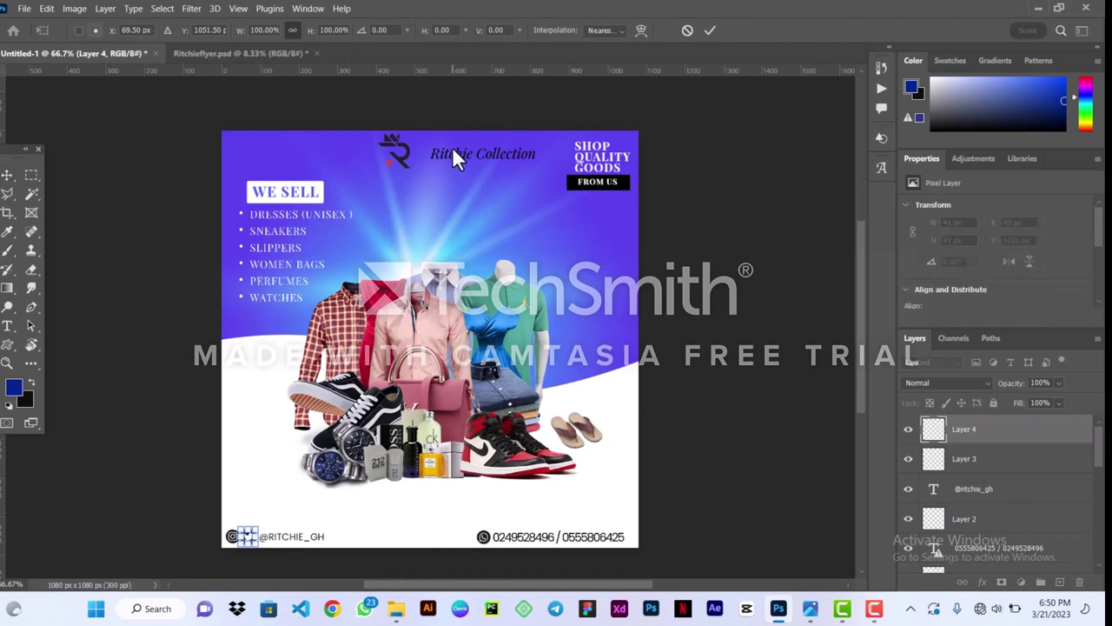
key("Return")
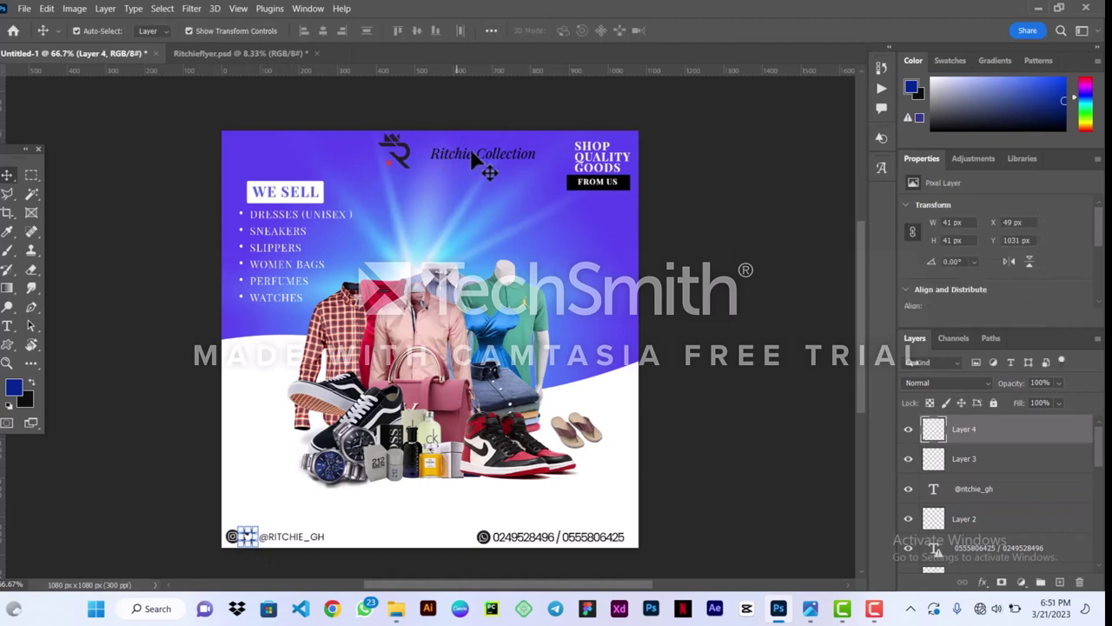
left_click_drag(493, 156, 477, 150)
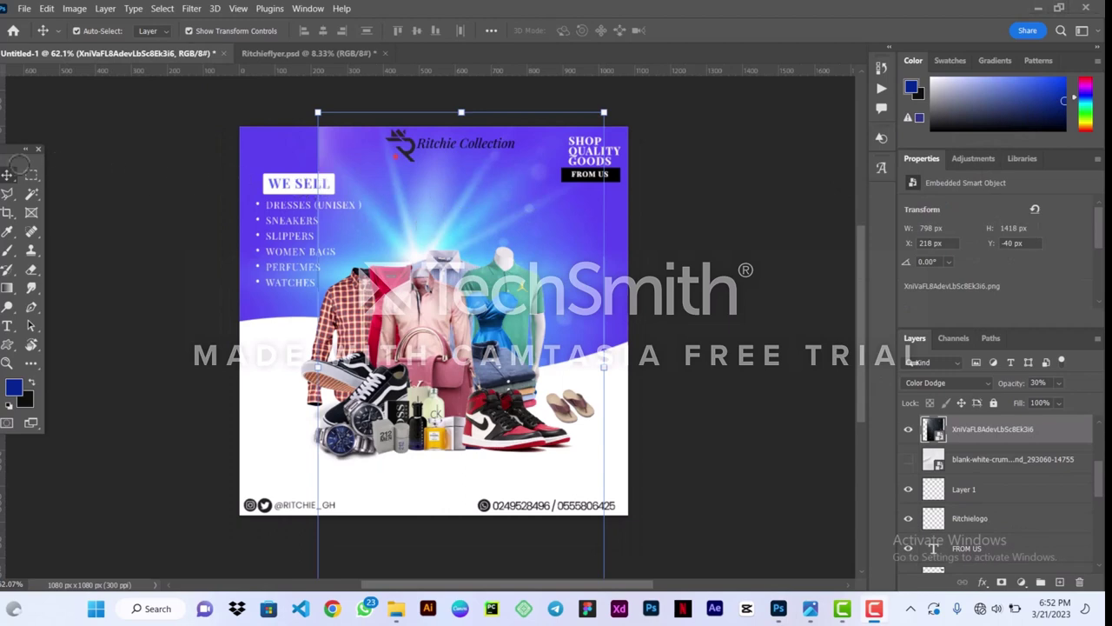
Scale the XniVaFL texture overlay to about 1075 x 1910 px, snapped to the canvas's left edge
left_click_drag(398, 178, 393, 196)
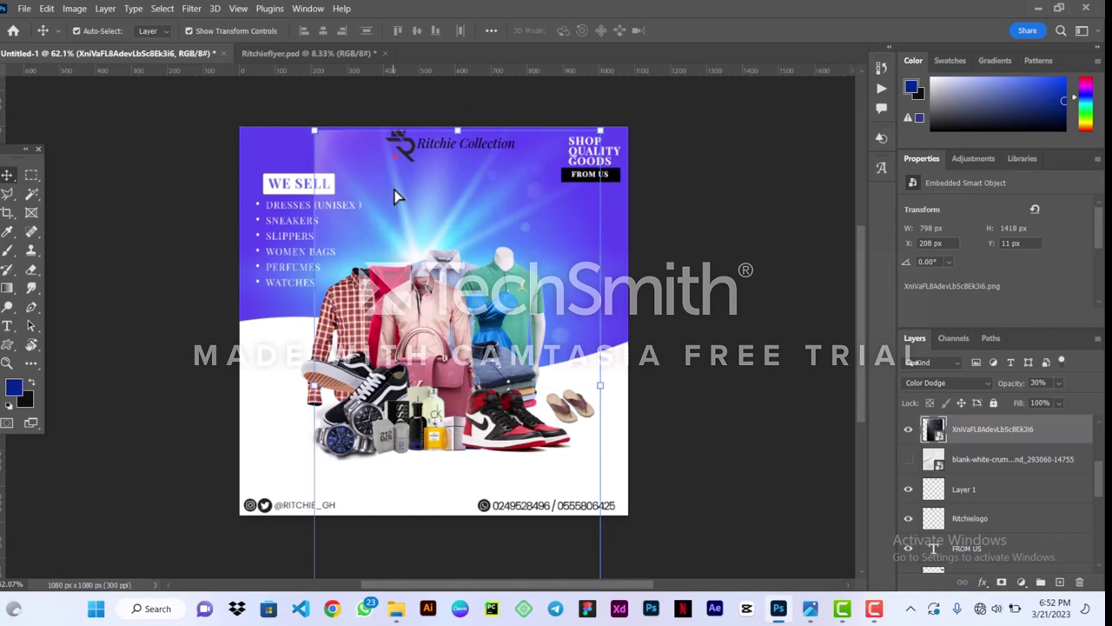
left_click_drag(314, 385, 219, 385)
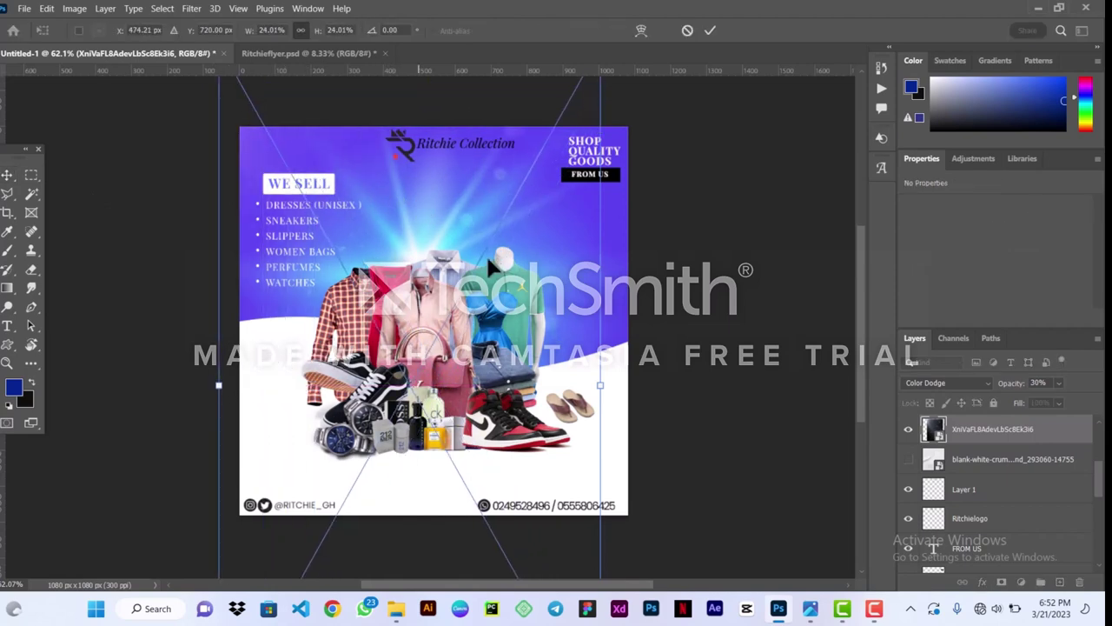
left_click_drag(707, 84, 716, 32)
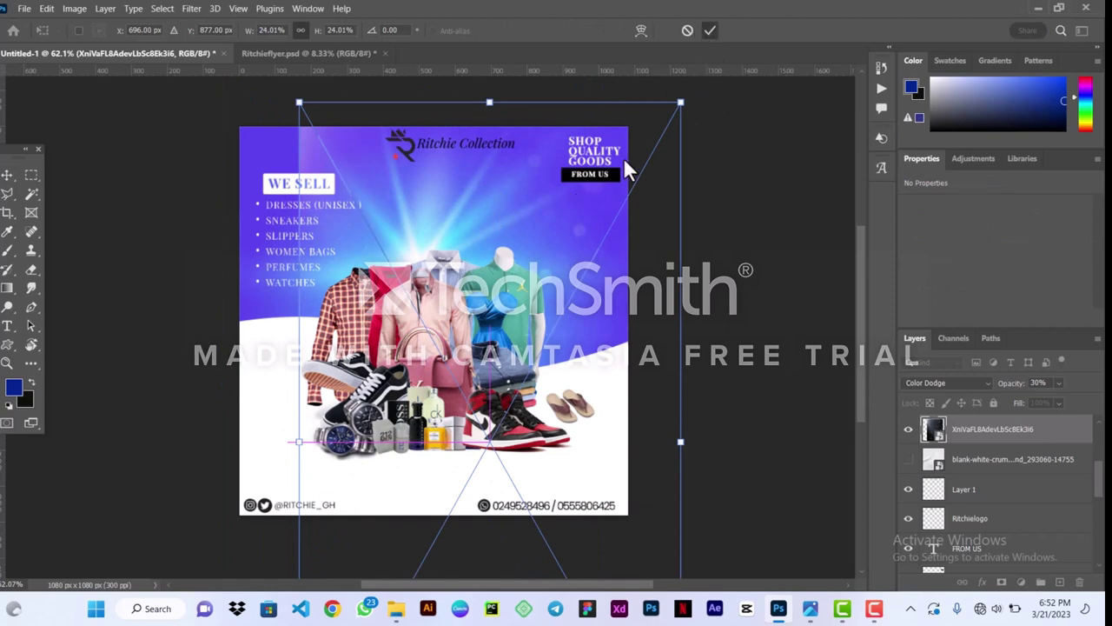
left_click(711, 30)
left_click_drag(366, 162, 282, 192)
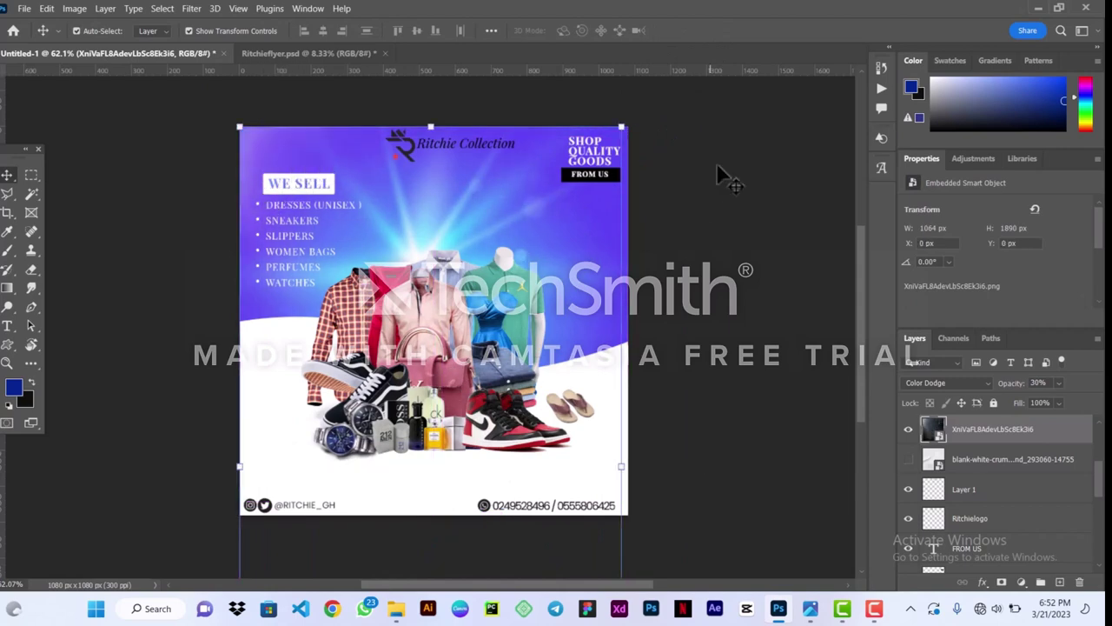
left_click_drag(624, 126, 628, 119)
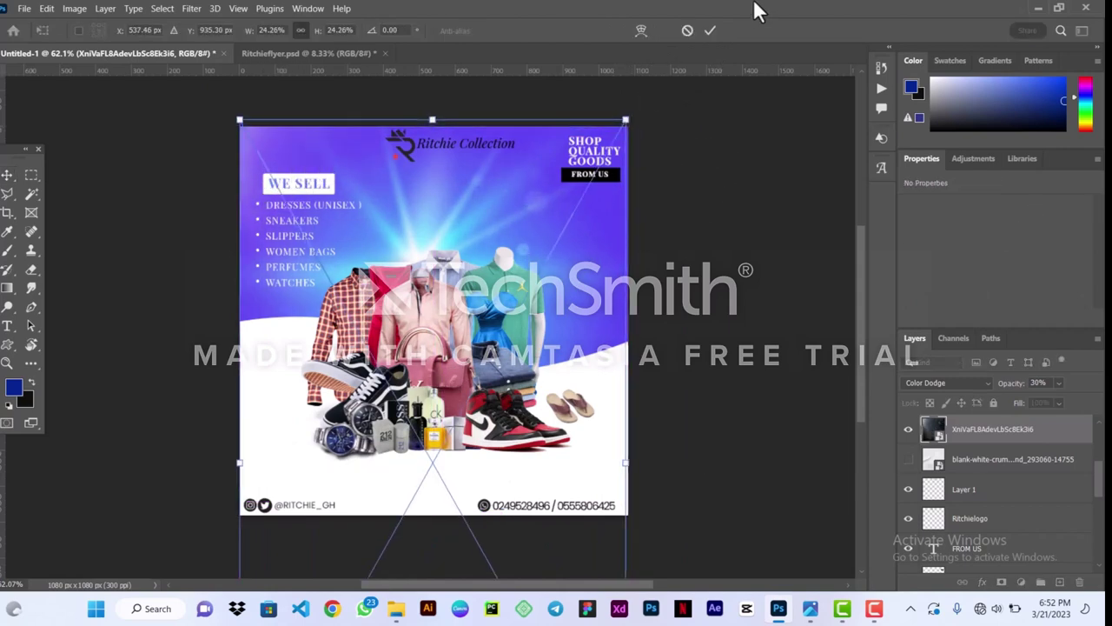
left_click(710, 32)
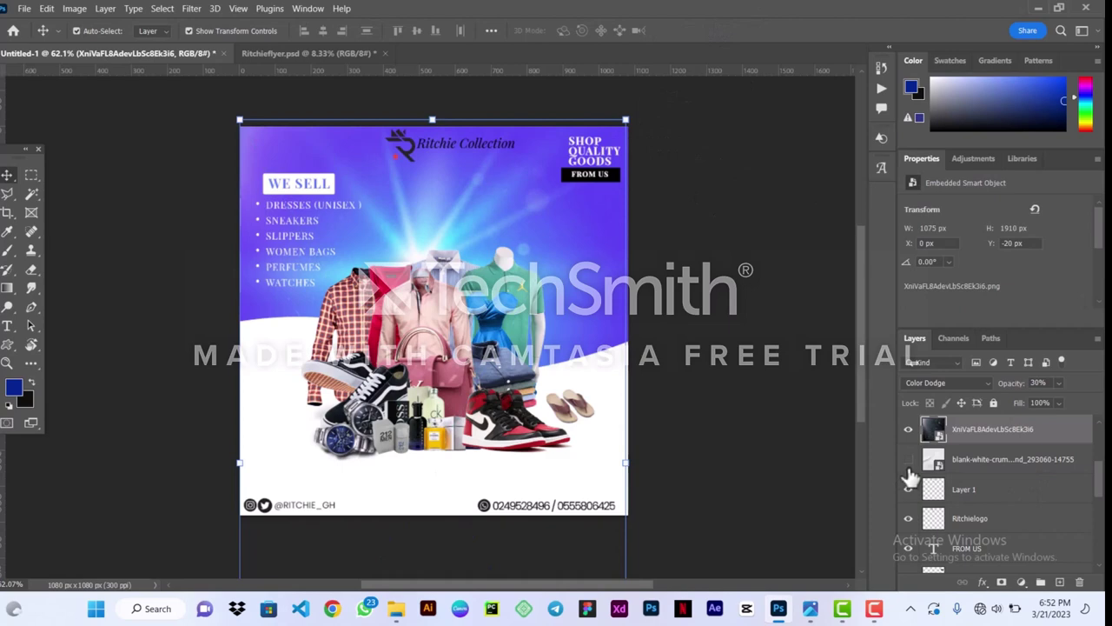
Nudge the XniVaFL overlay slightly, lock it, and hide it along with the crumpled paper texture
left_click(975, 463)
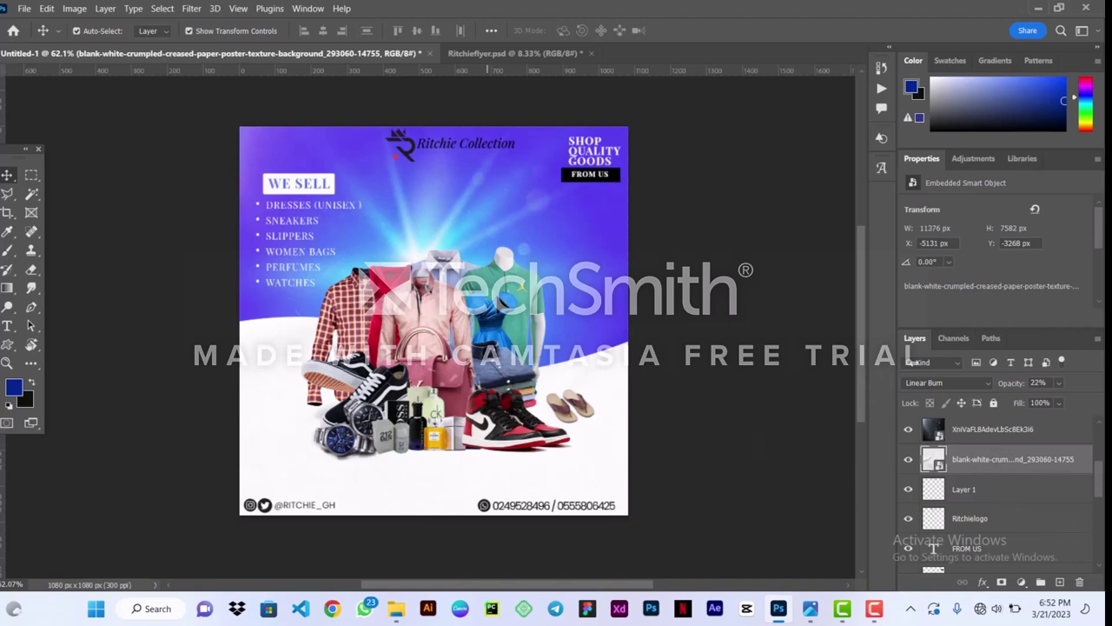
left_click_drag(487, 153, 484, 151)
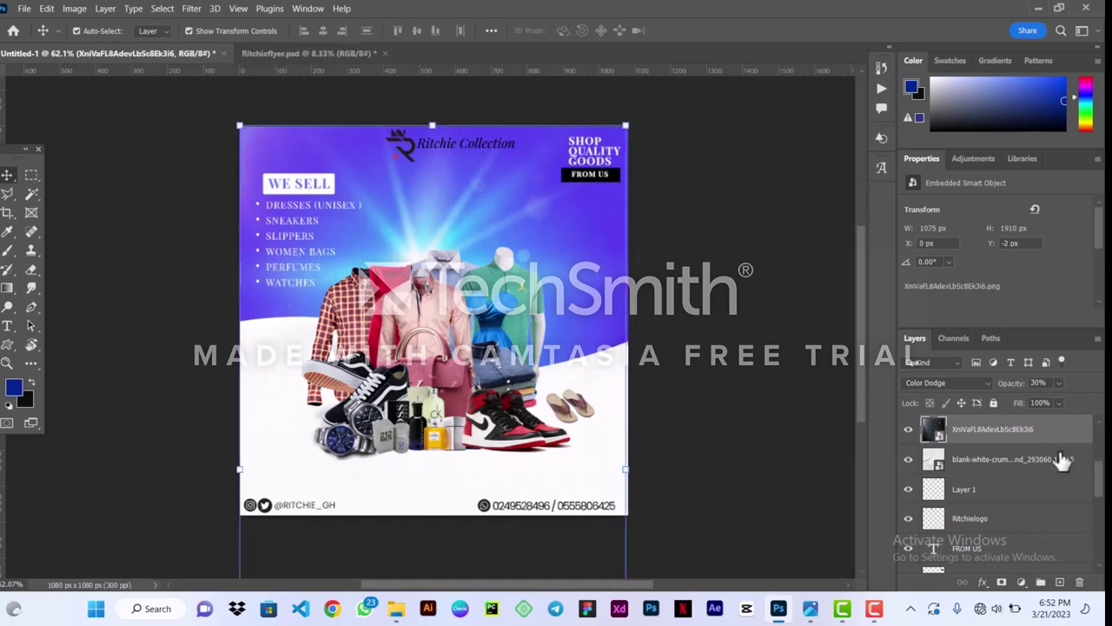
left_click(988, 404)
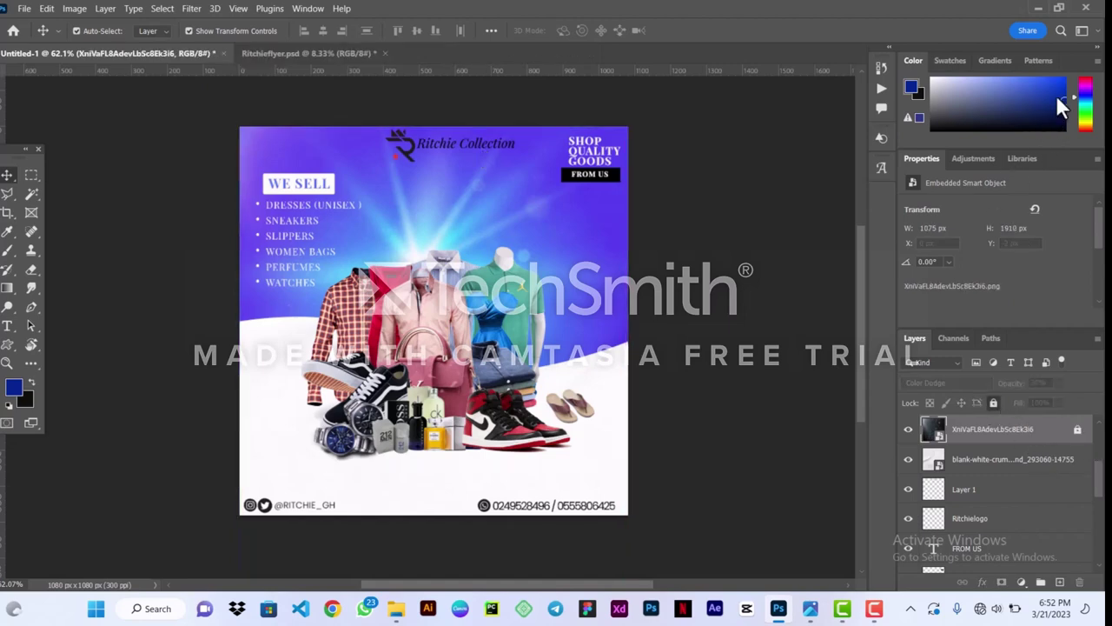
key("l")
key("alt+[")
key("alt+[")
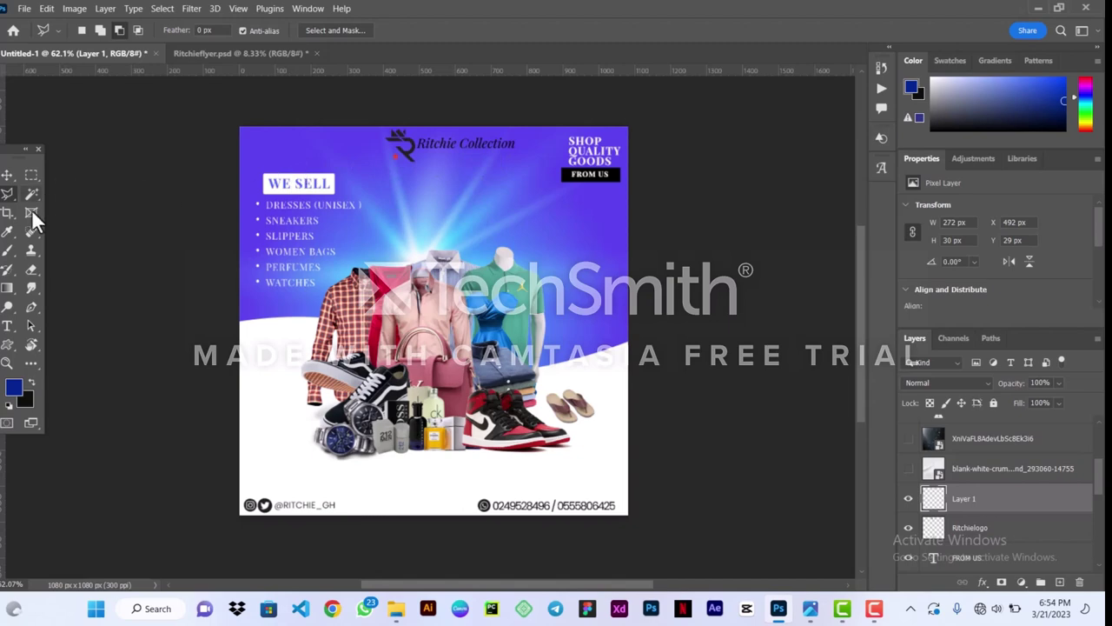
Outline 'Collection' on Layer 1, cut it out, and paste it as its own layer
left_click(461, 133)
left_click(454, 164)
left_click(537, 171)
left_click(522, 135)
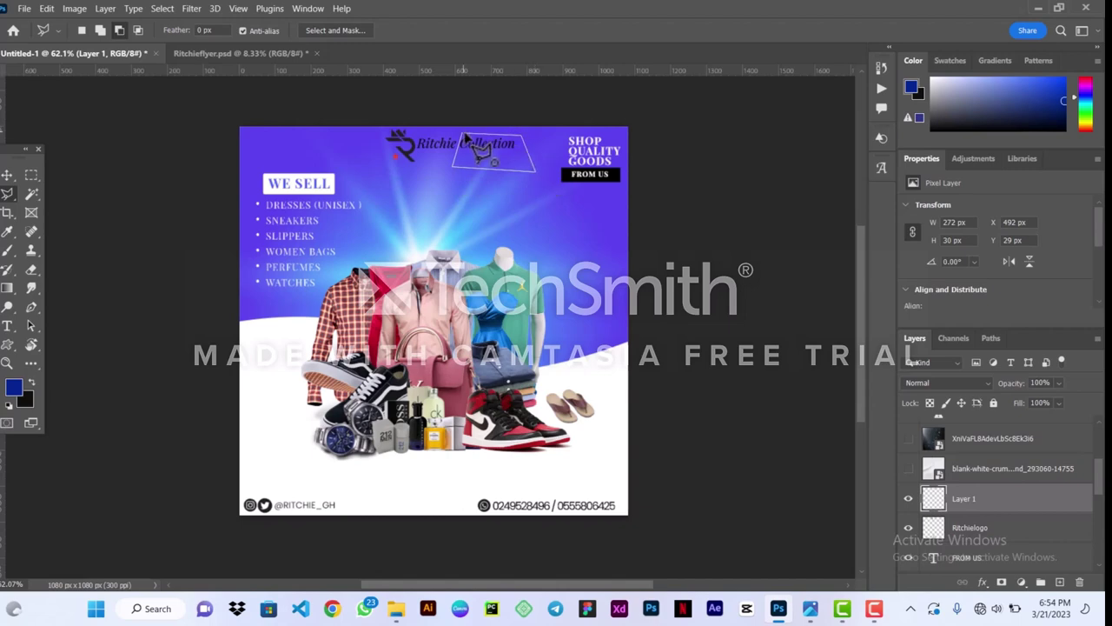
left_click(463, 135)
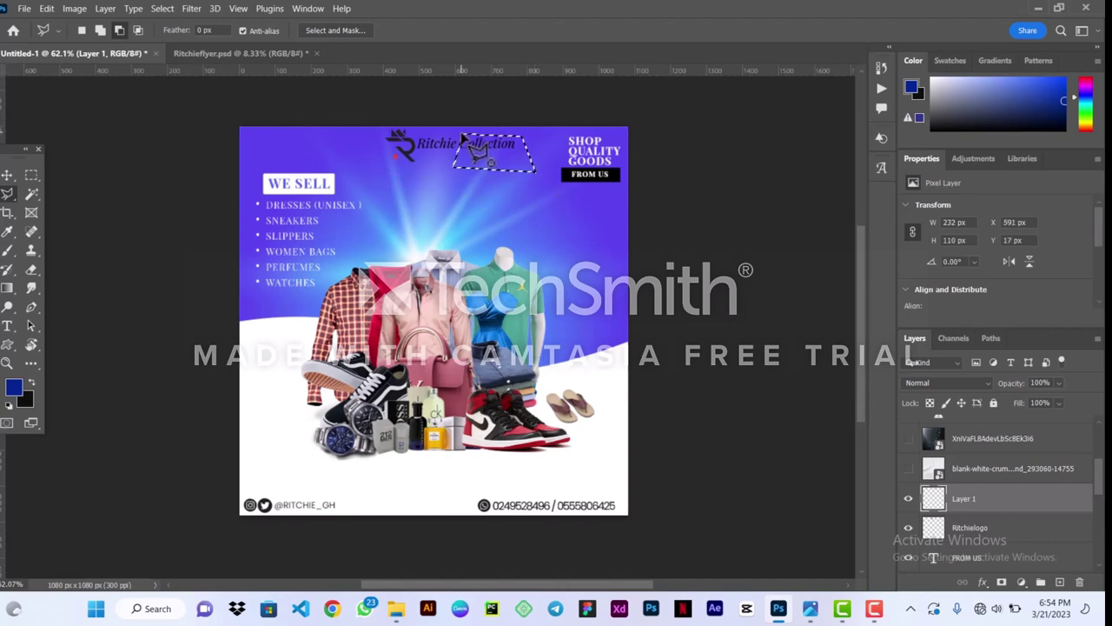
key("Delete")
key("ctrl+d")
key("ctrl+v")
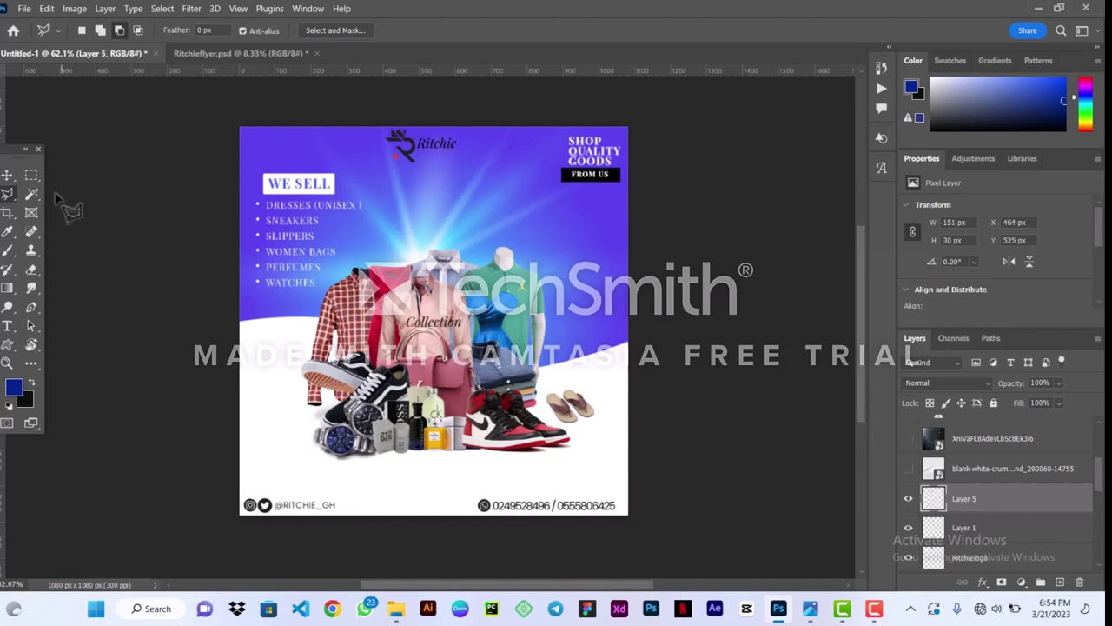
Move the pasted 'Collection' text up to sit beneath 'Ritchie'
left_click(6, 176)
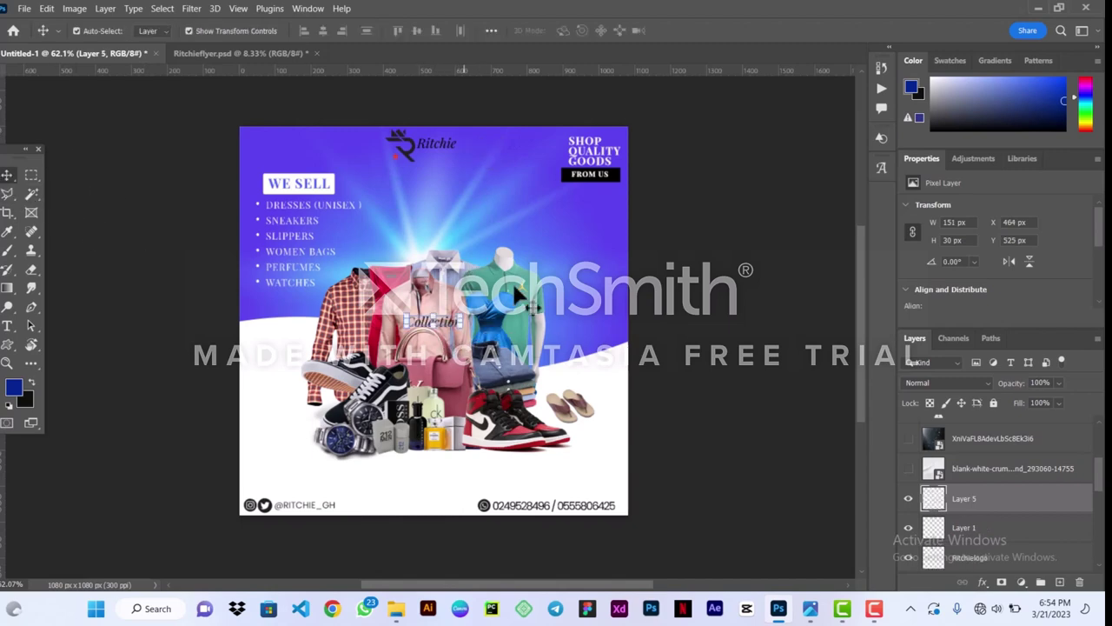
left_click(448, 328)
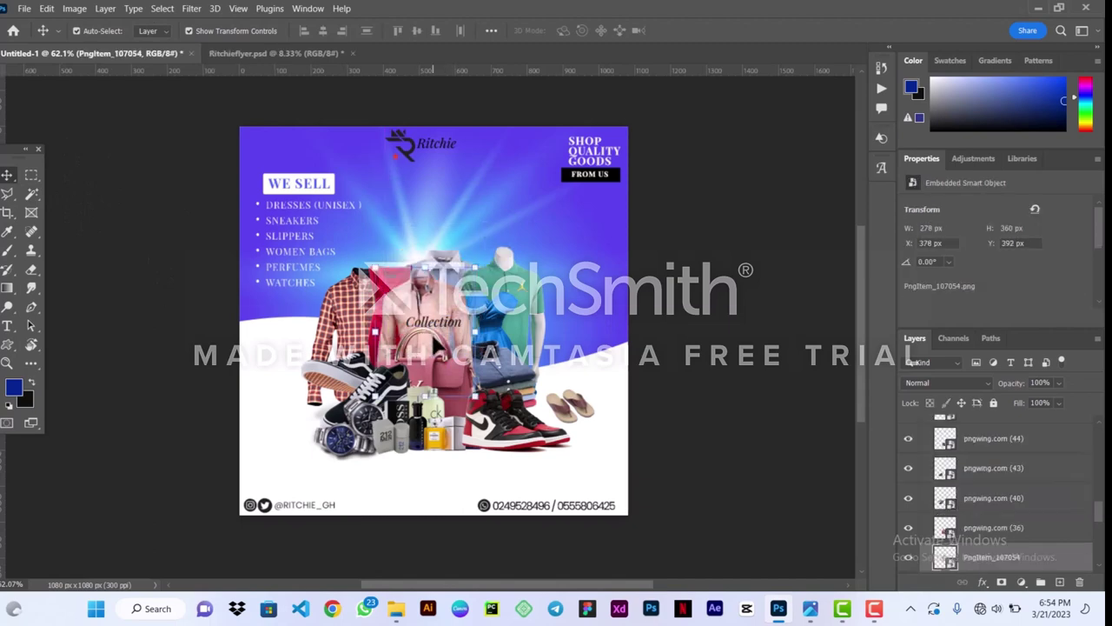
left_click(453, 317)
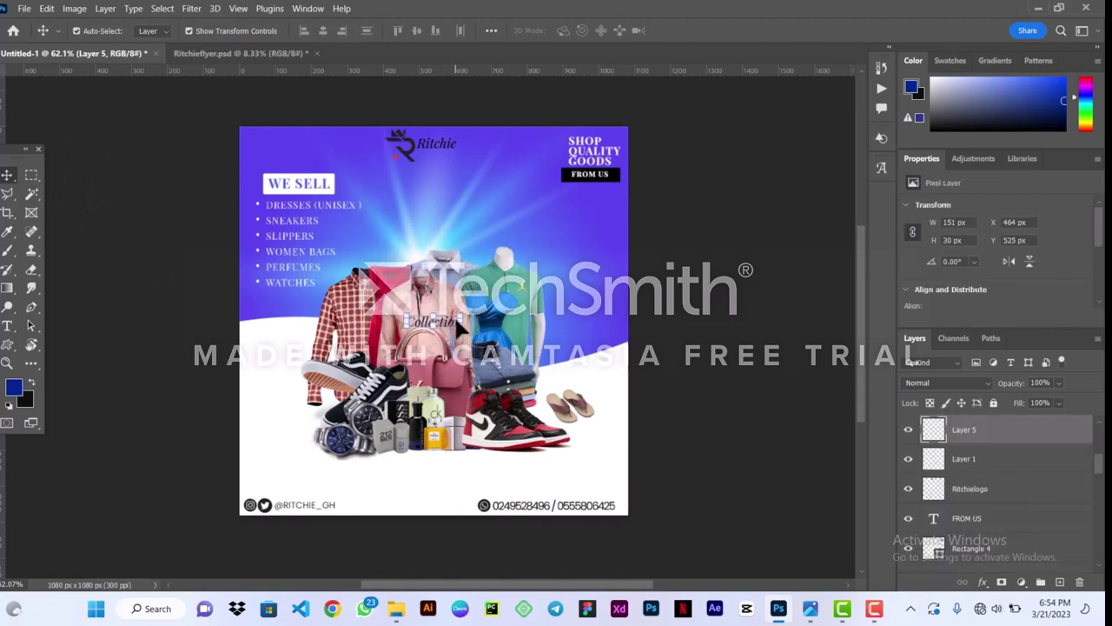
key("ctrl+t")
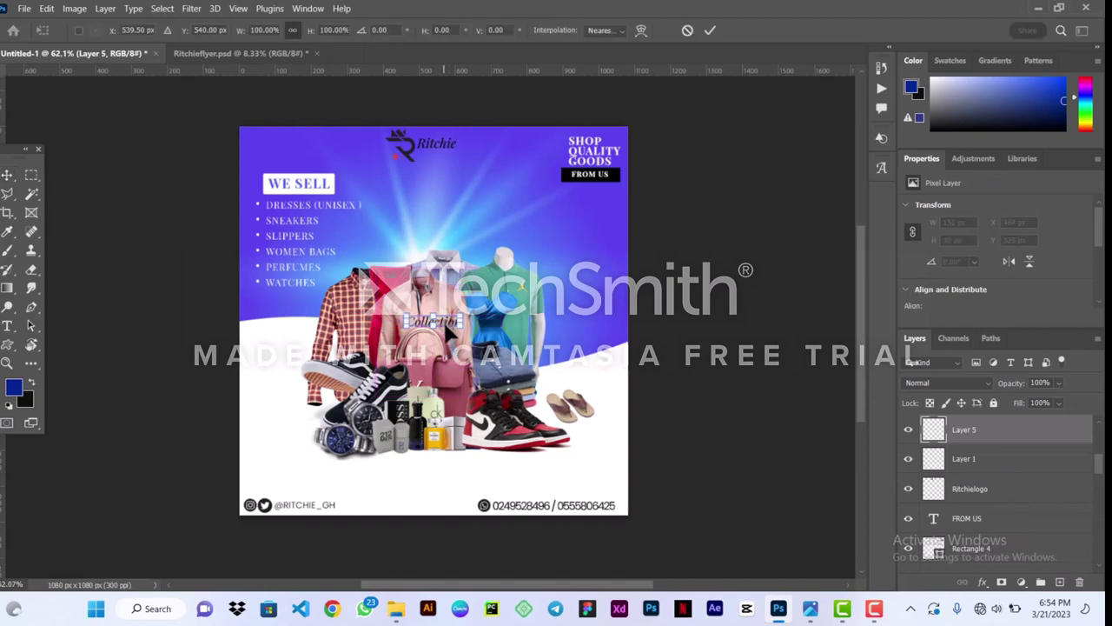
left_click_drag(446, 330, 468, 171)
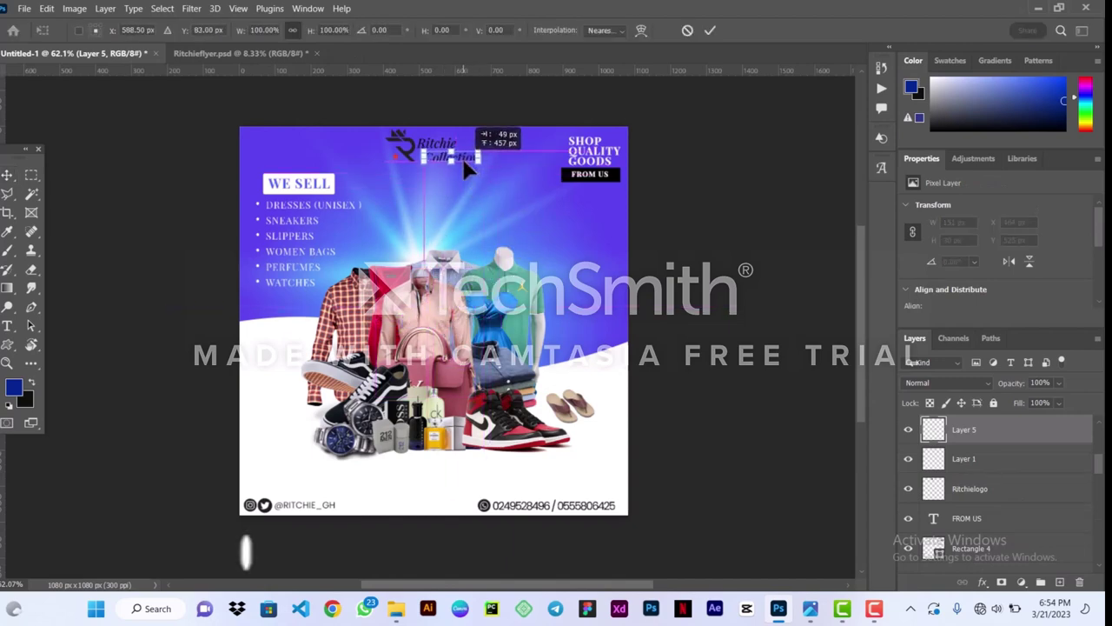
key("Return")
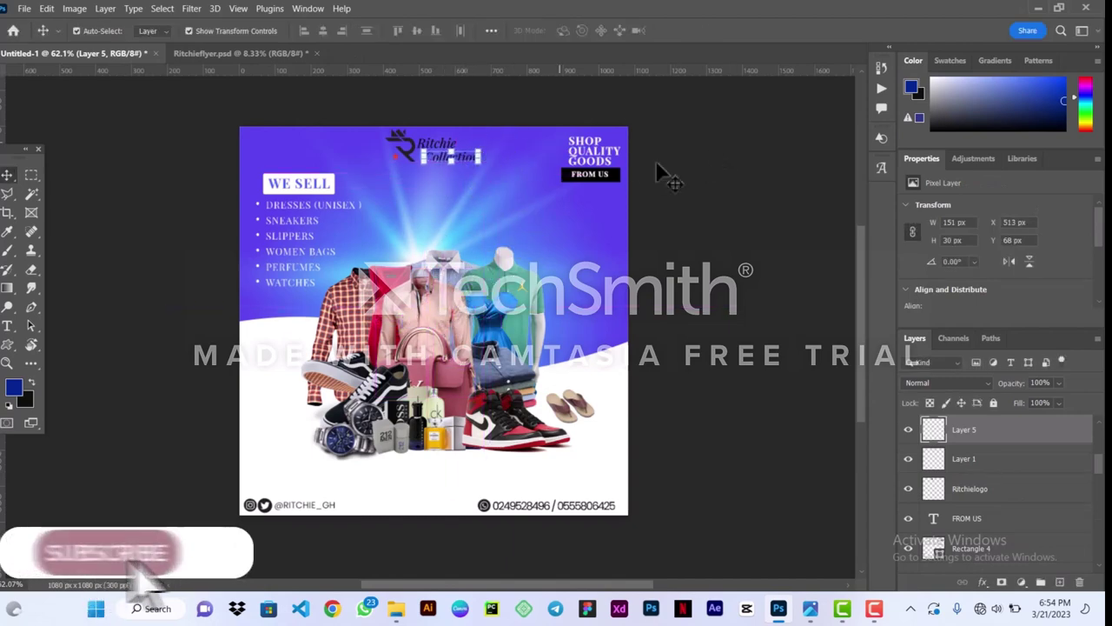
left_click(513, 172)
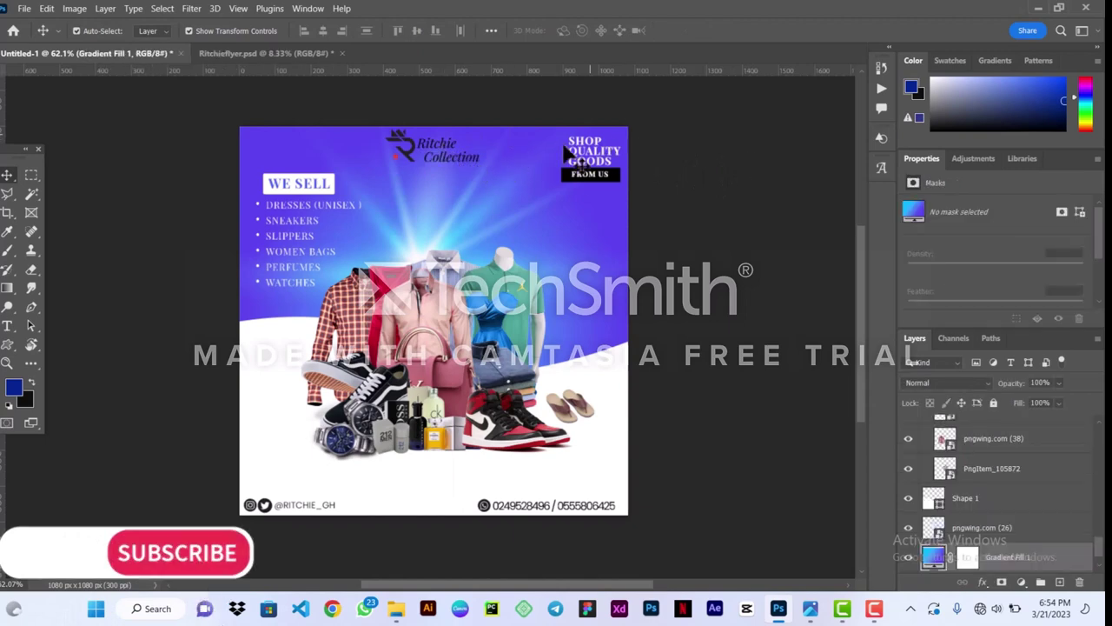
left_click(465, 165)
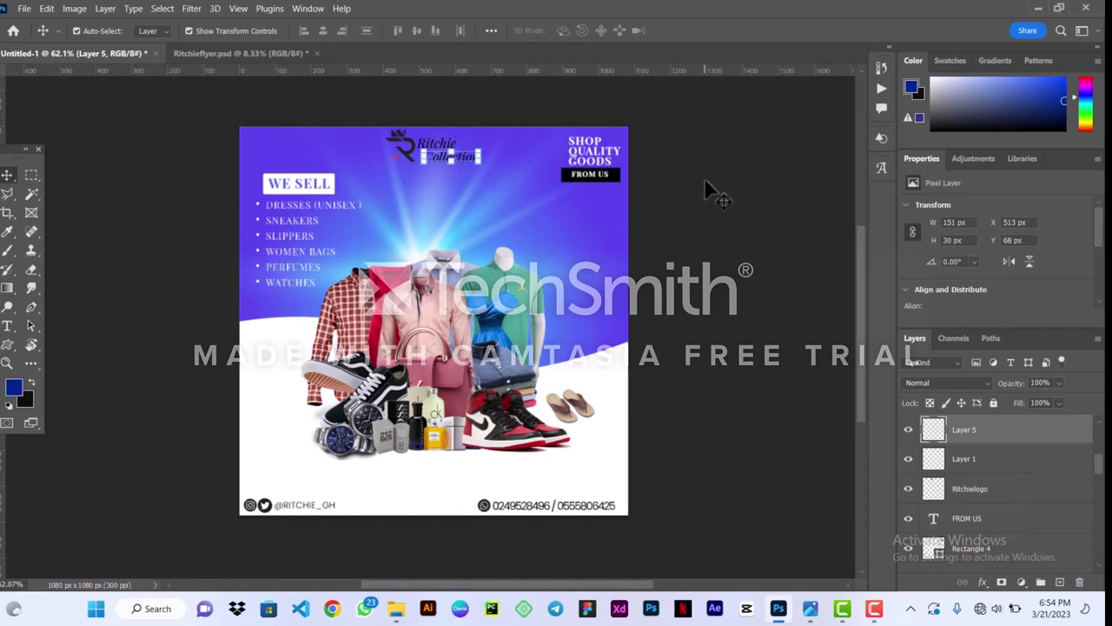
Nudge 'Ritchie' slightly right and down beside the R emblem
left_click(452, 150)
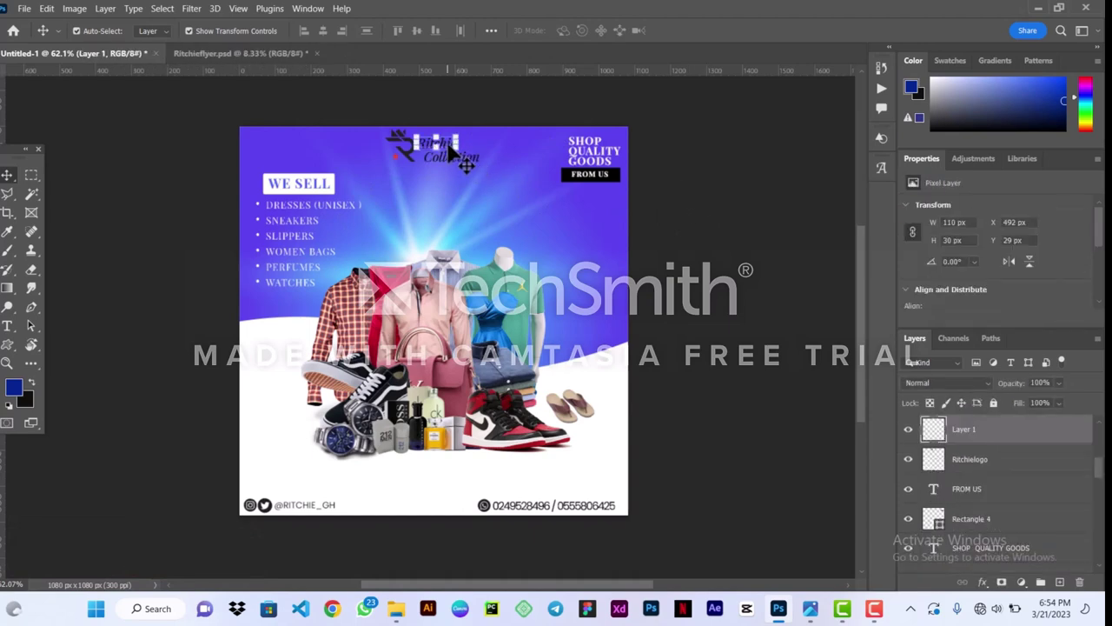
key("Right")
key("Right")
key("Right")
key("Right")
key("Right")
key("Right")
key("Right")
key("Right")
key("Right")
key("Right")
key("Right")
key("Right")
key("Right")
key("Right")
key("Right")
key("Right")
key("Down")
key("Down")
key("Down")
key("Down")
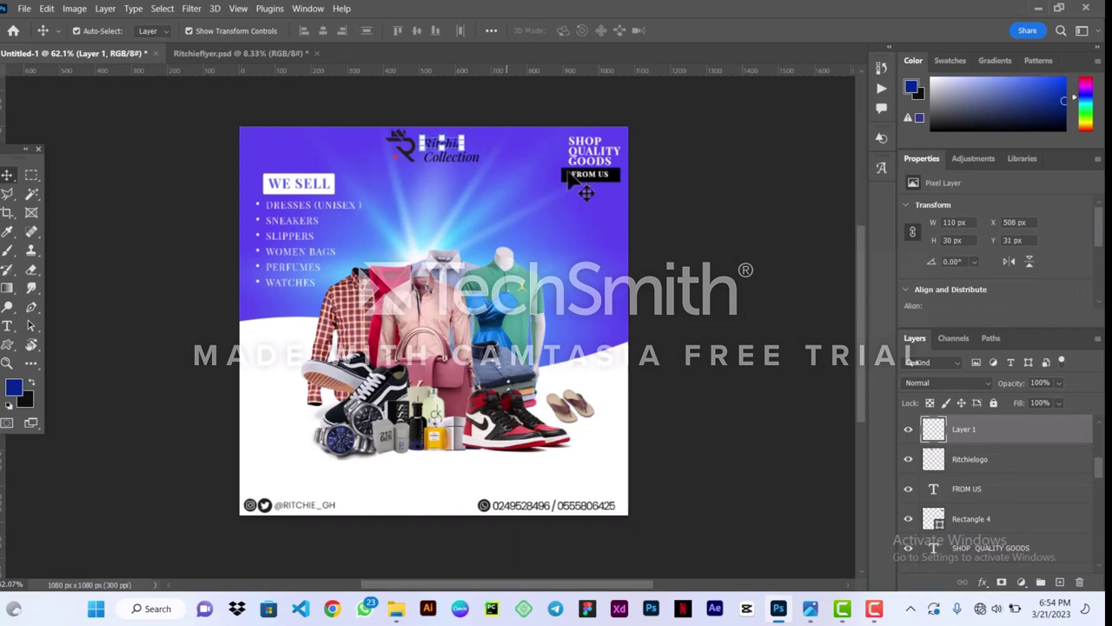
left_click(672, 190)
left_click(405, 153)
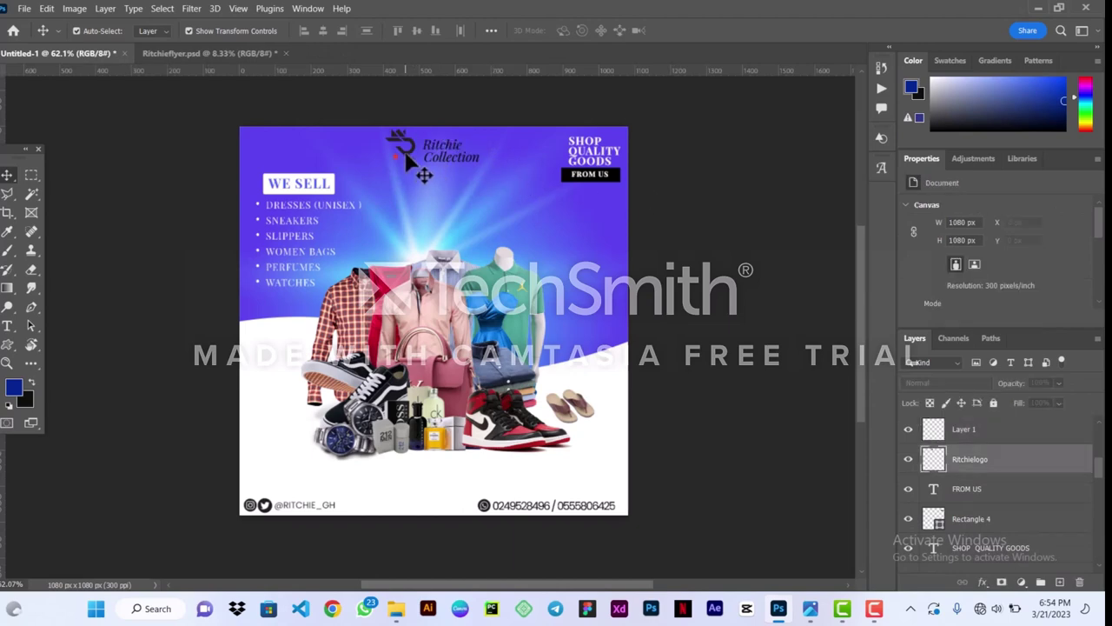
left_click(730, 155)
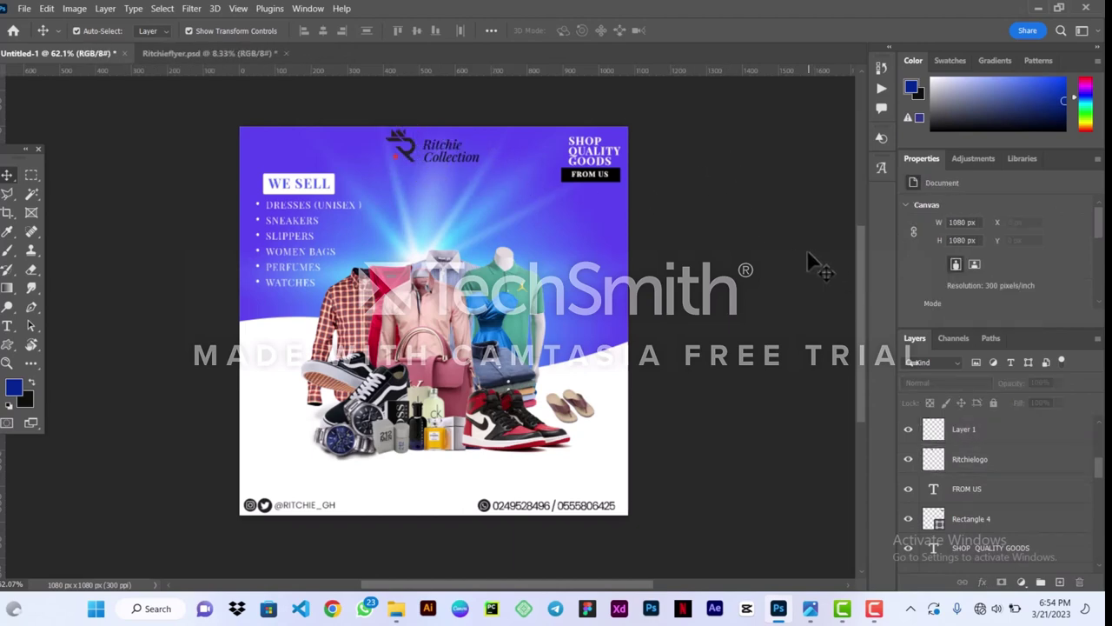
left_click(806, 614)
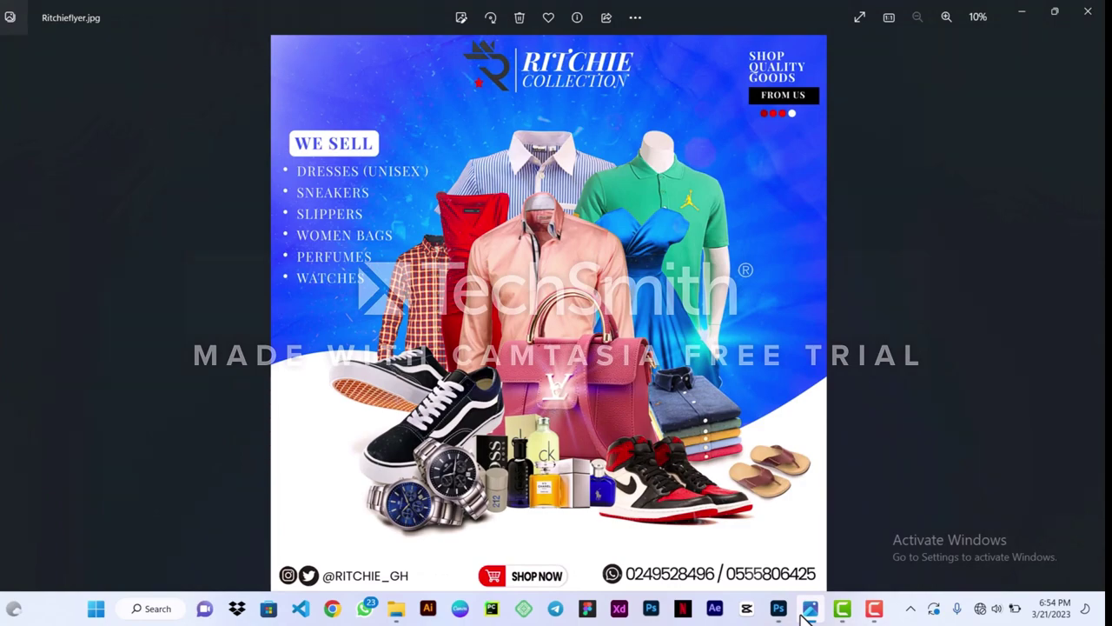
left_click(805, 615)
left_click(806, 614)
left_click(779, 609)
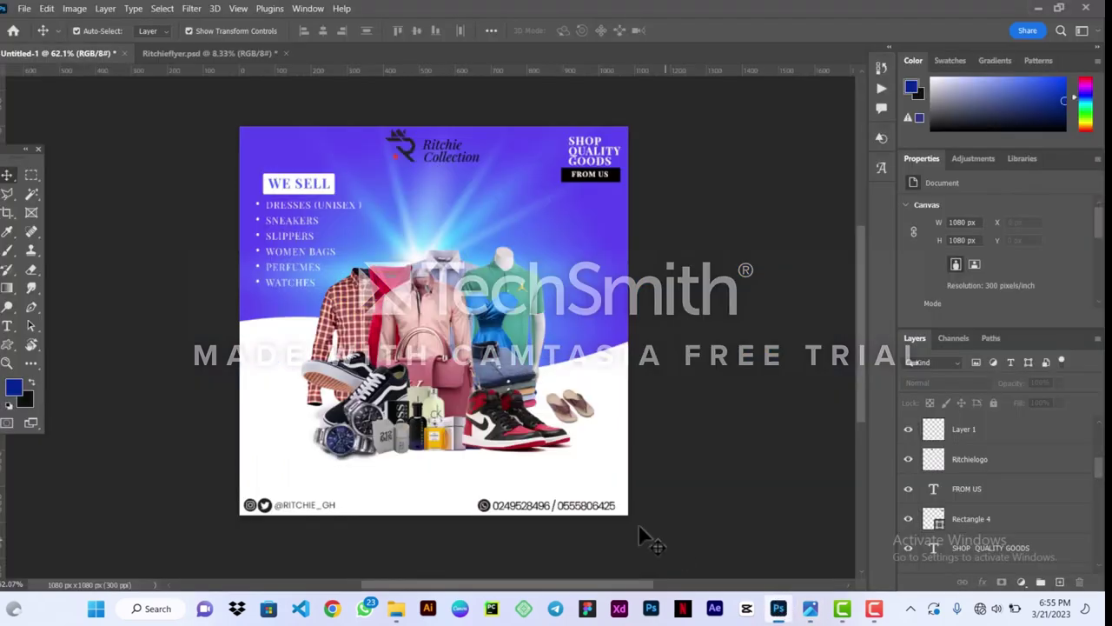
Draw Line 1 beside the R emblem and set its angle to 90°
left_click(8, 346)
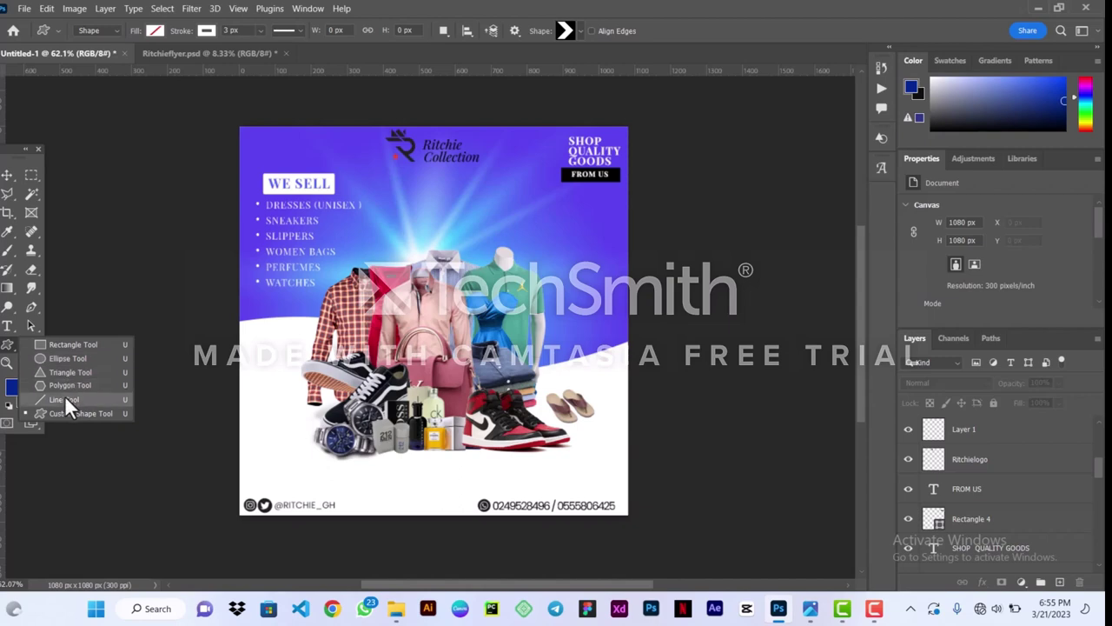
left_click(64, 397)
left_click_drag(421, 130, 421, 167)
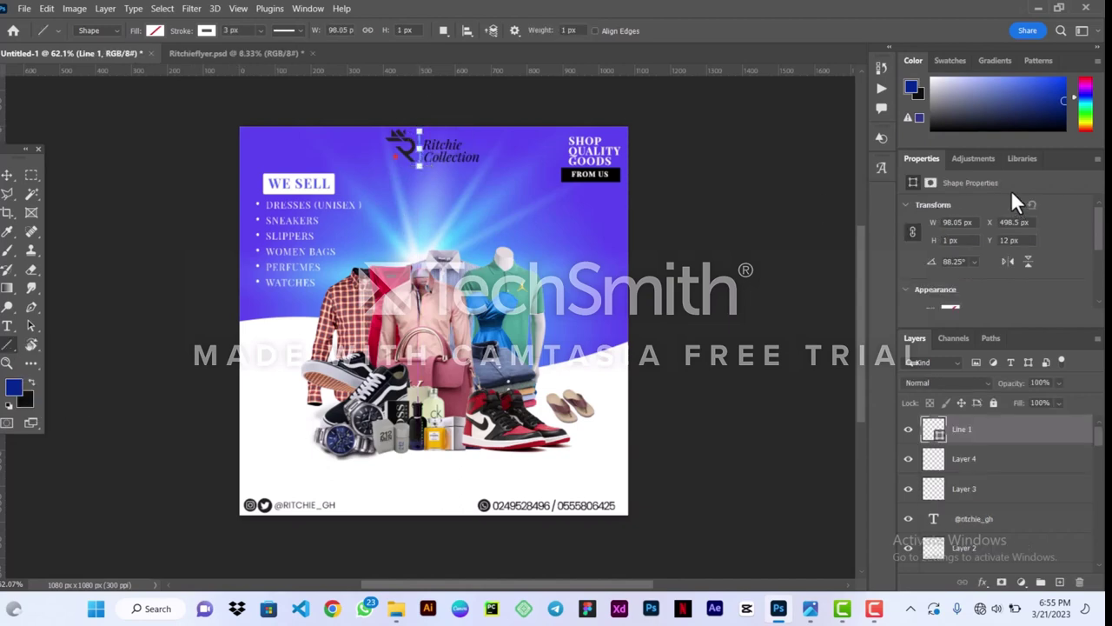
left_click(952, 261)
type("90")
key("Return")
left_click(7, 175)
left_click(214, 137)
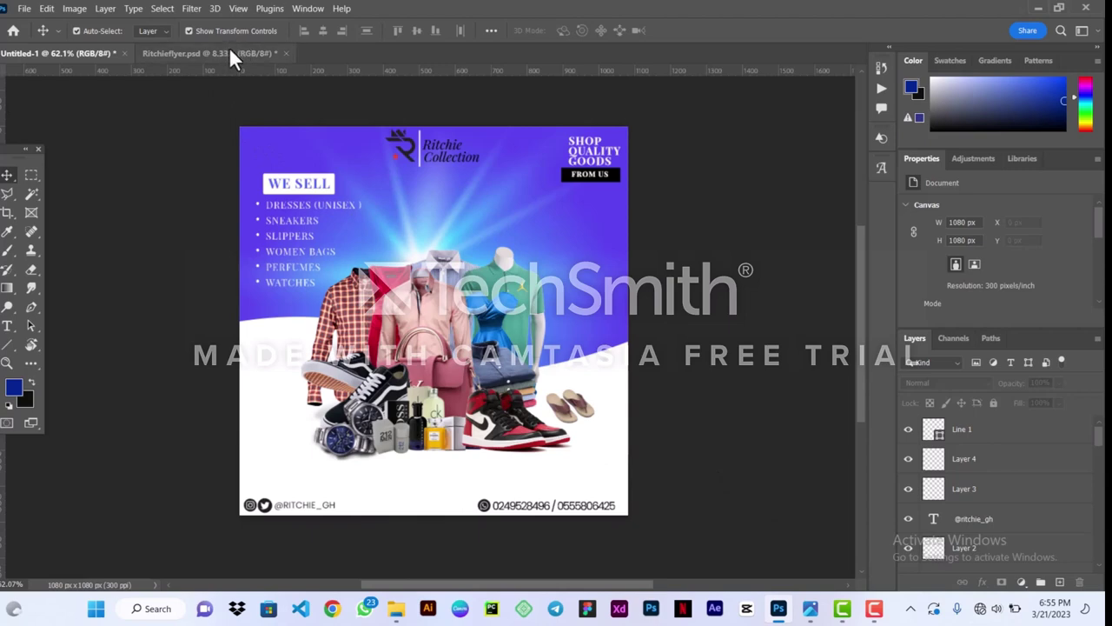
Select the shop now text layer and choose the Rectangle Tool from the shape flyout
key("ctrl+v")
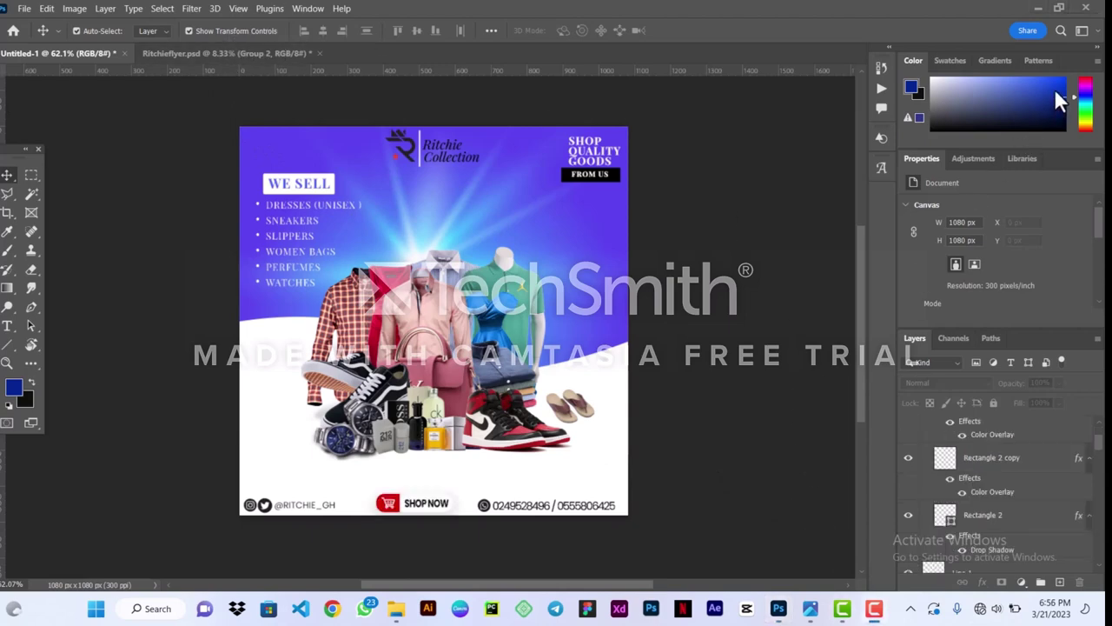
left_click(439, 504)
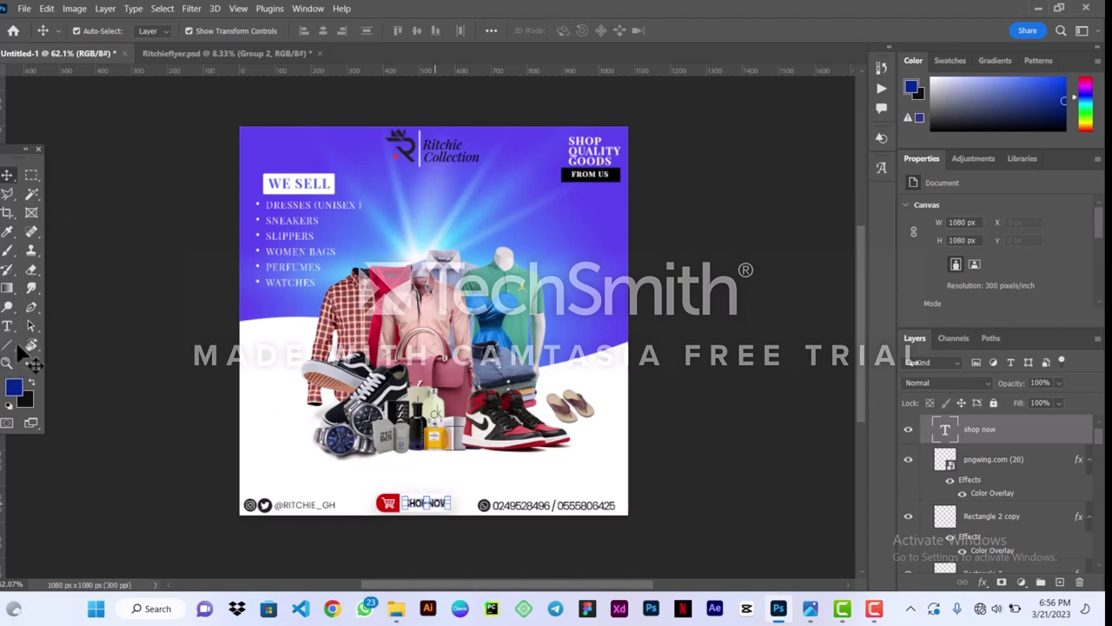
right_click(9, 344)
left_click(78, 400)
right_click(9, 344)
left_click(79, 399)
Draw a 160 x 47 px rectangle above SHOP NOW with 23.5 px corner radius, then reposition it
key("shift+u")
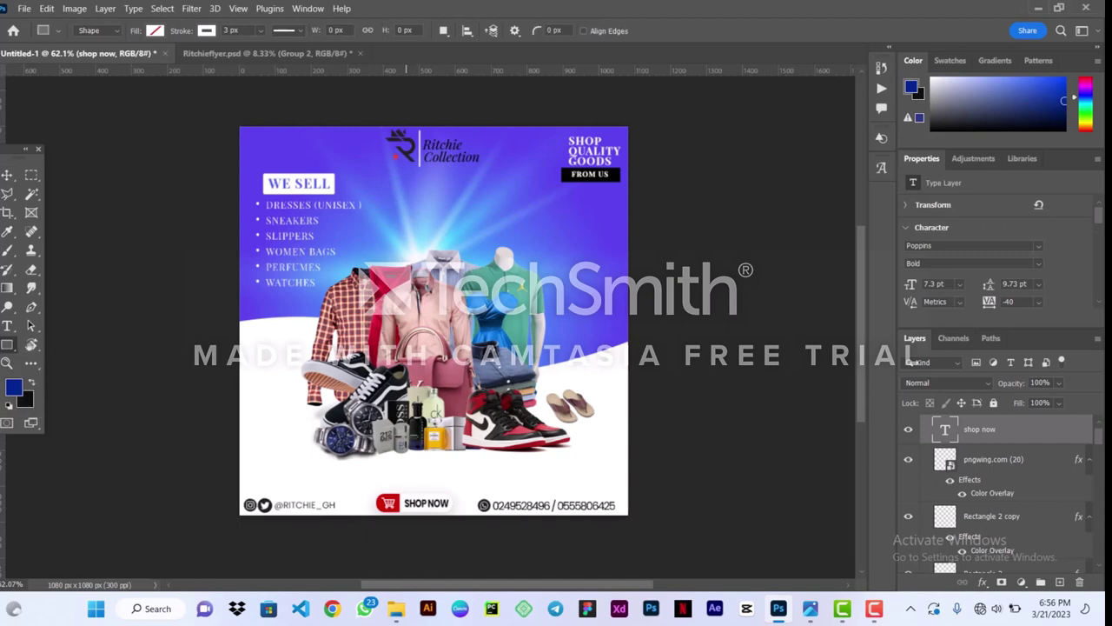
left_click_drag(399, 466, 457, 483)
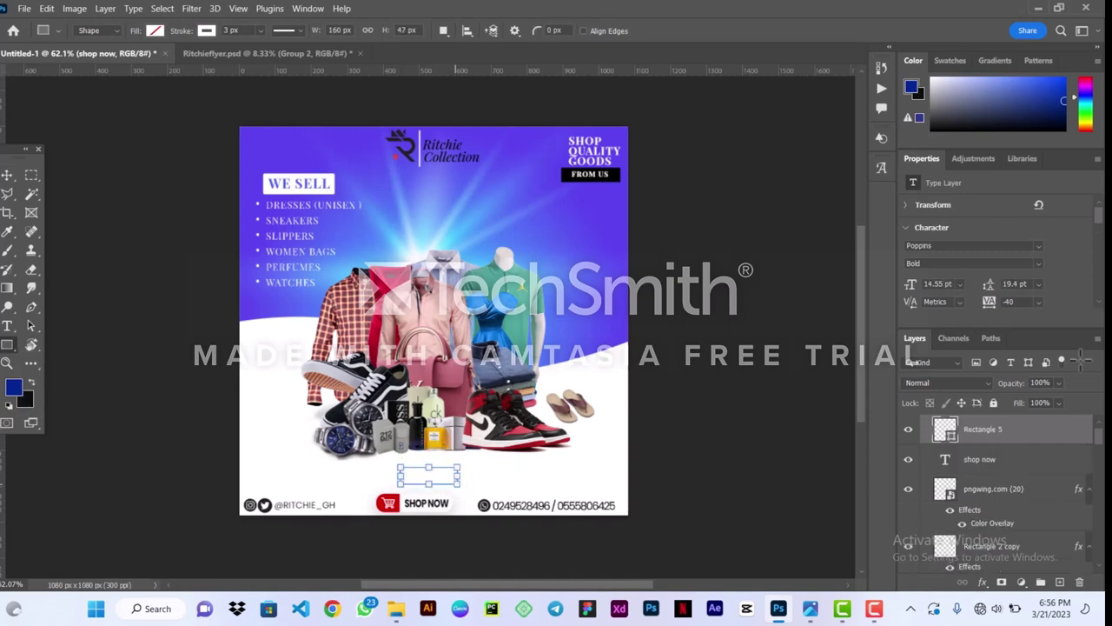
scroll(980, 283, "down", 3)
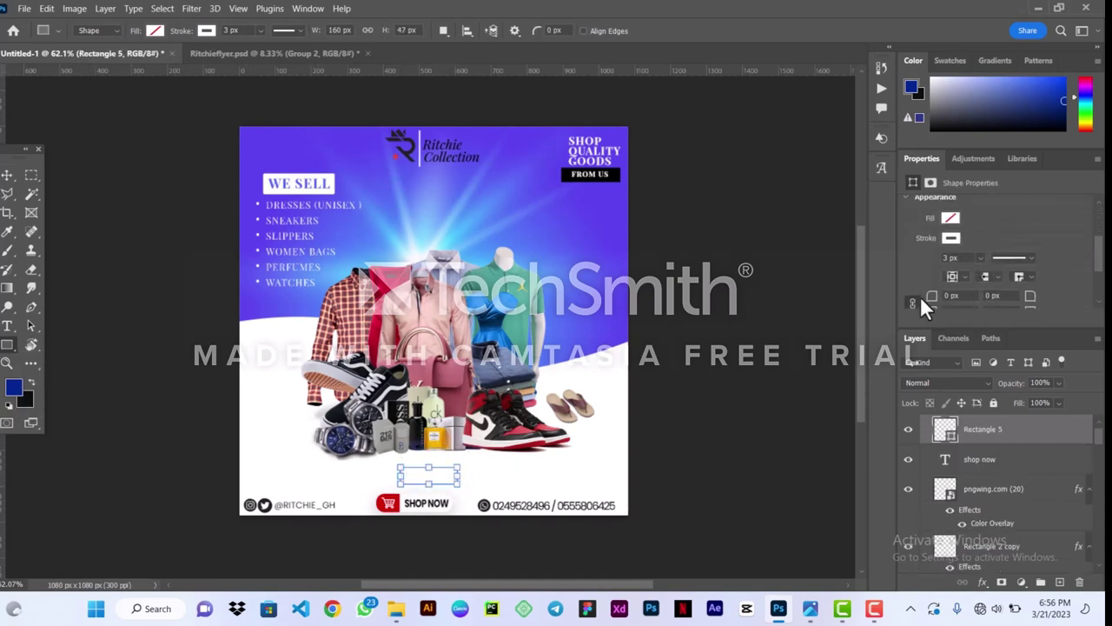
scroll(923, 303, "down", 1)
left_click(953, 273)
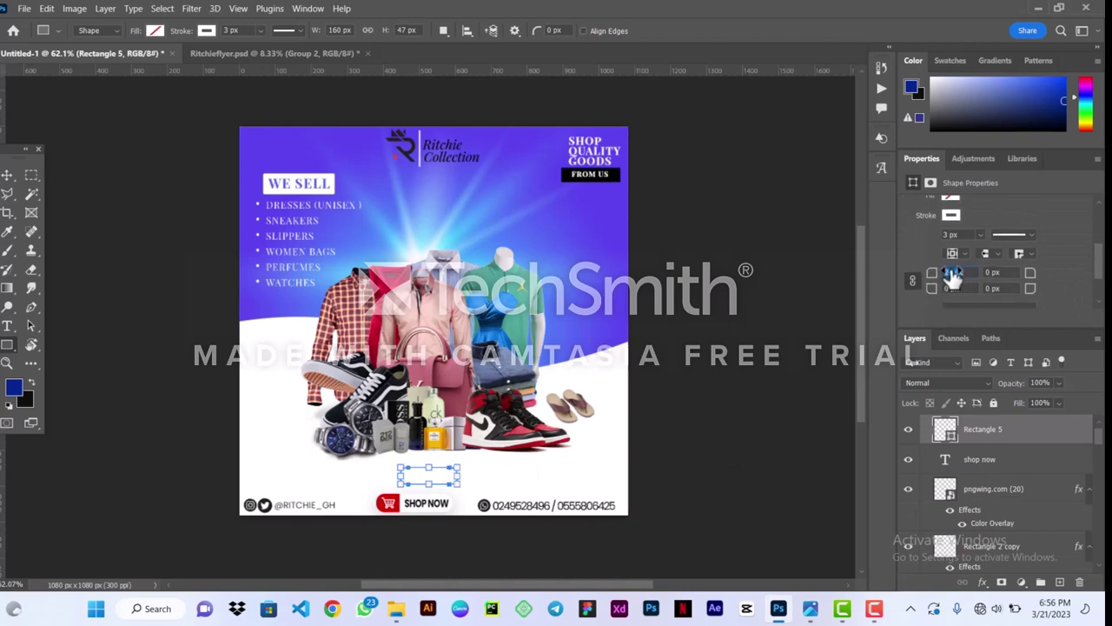
type("23.5")
key("Return")
left_click(8, 177)
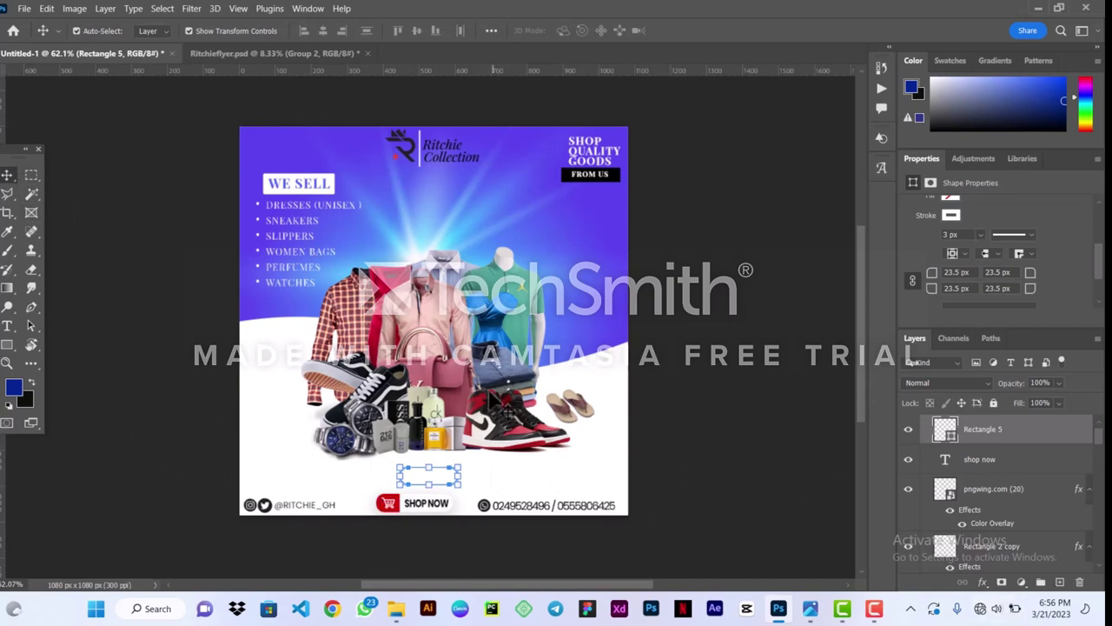
mouse_move(428, 476)
left_mouse_down()
mouse_move(439, 513)
mouse_move(423, 496)
left_mouse_up()
left_click(448, 486)
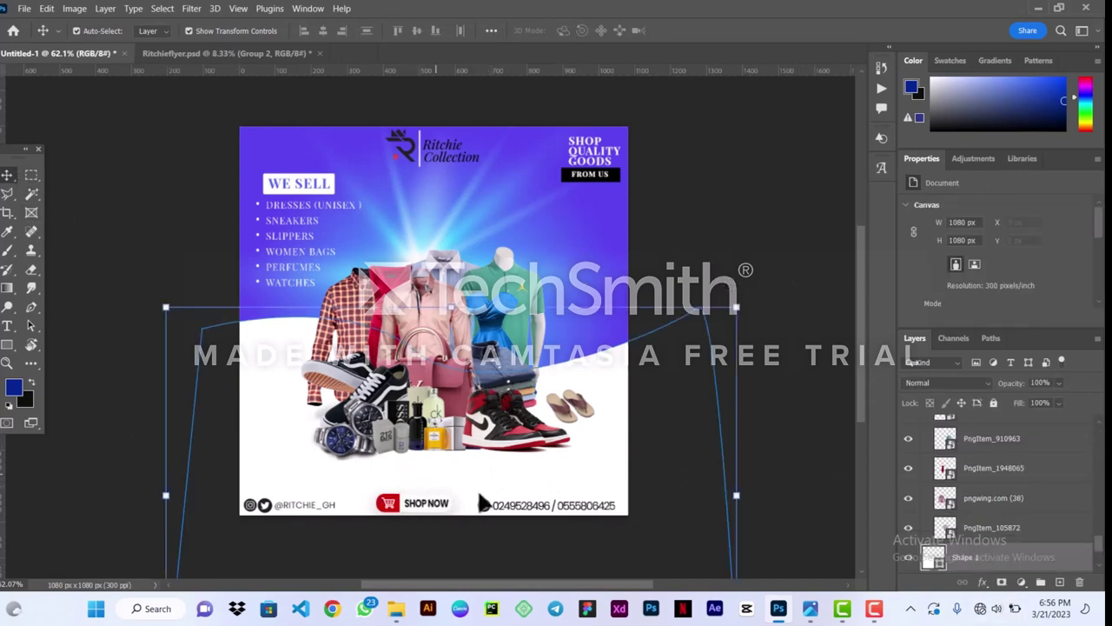
left_click(795, 330)
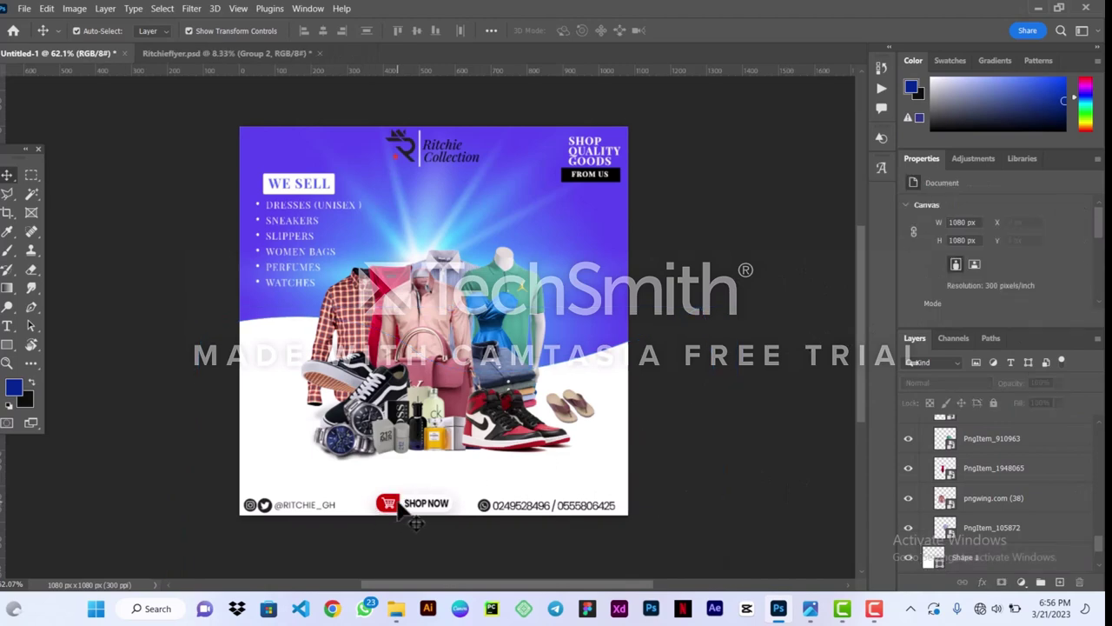
left_click(389, 505)
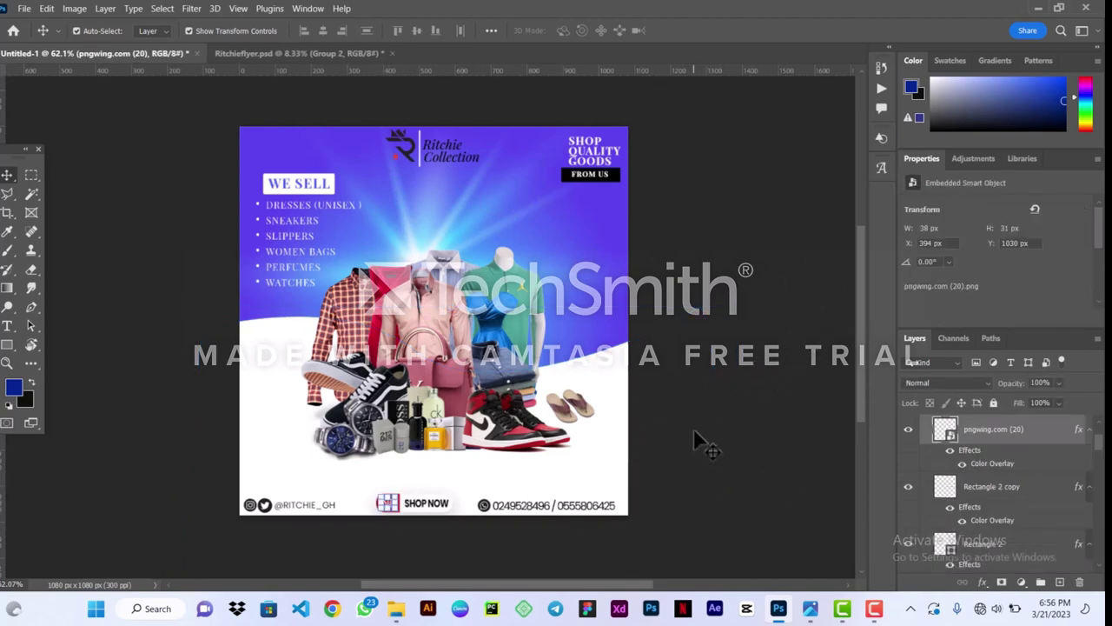
left_click(747, 437)
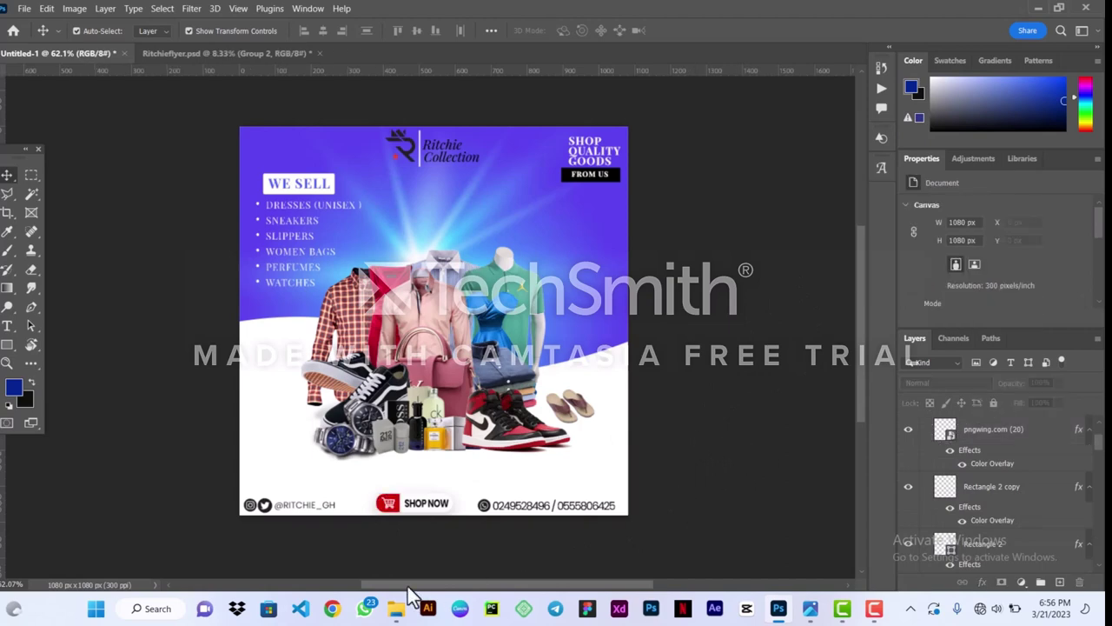
left_click(398, 514)
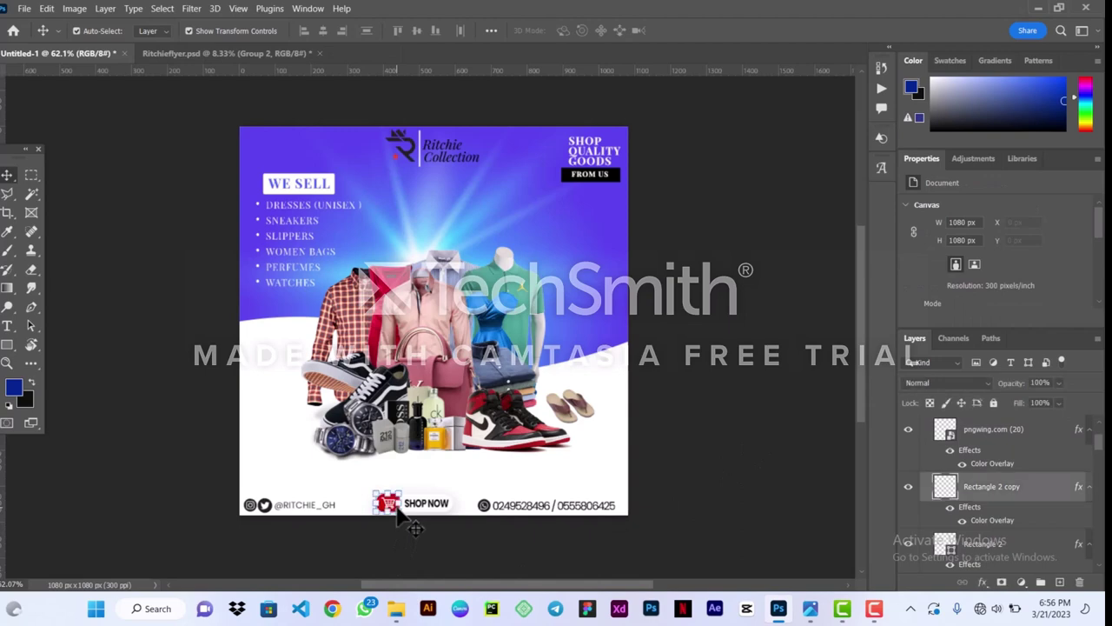
left_click(429, 474)
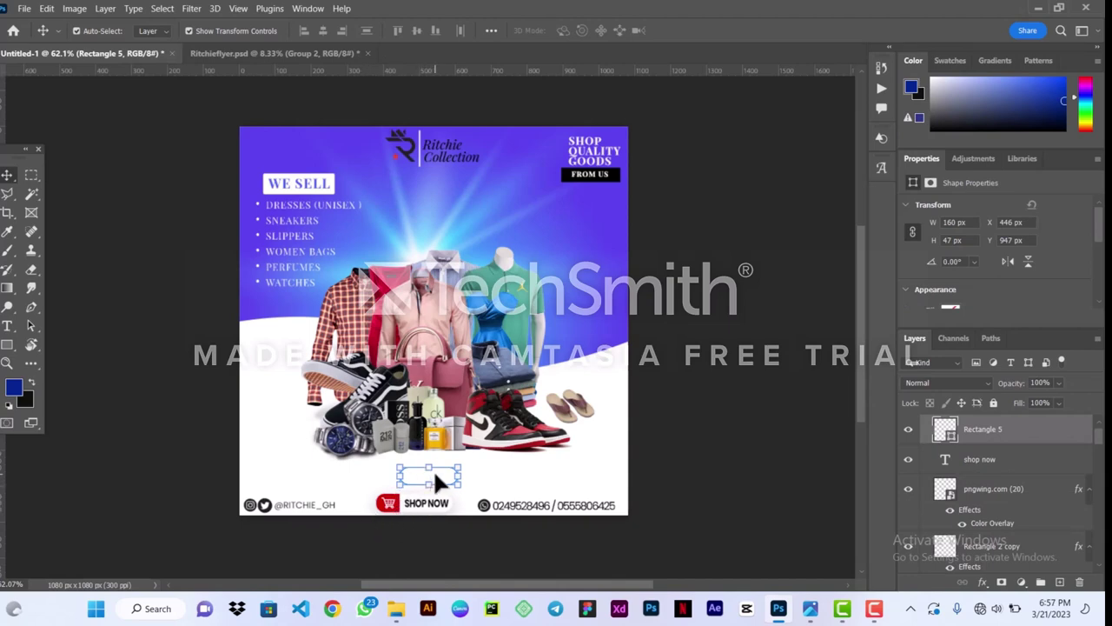
left_click(435, 474)
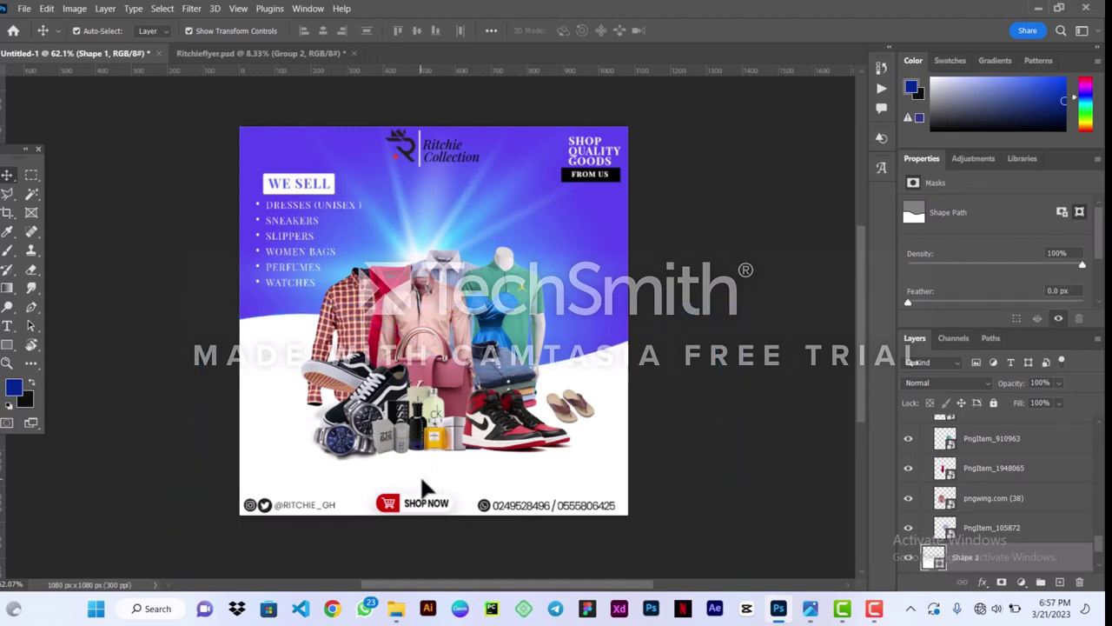
left_click(438, 470)
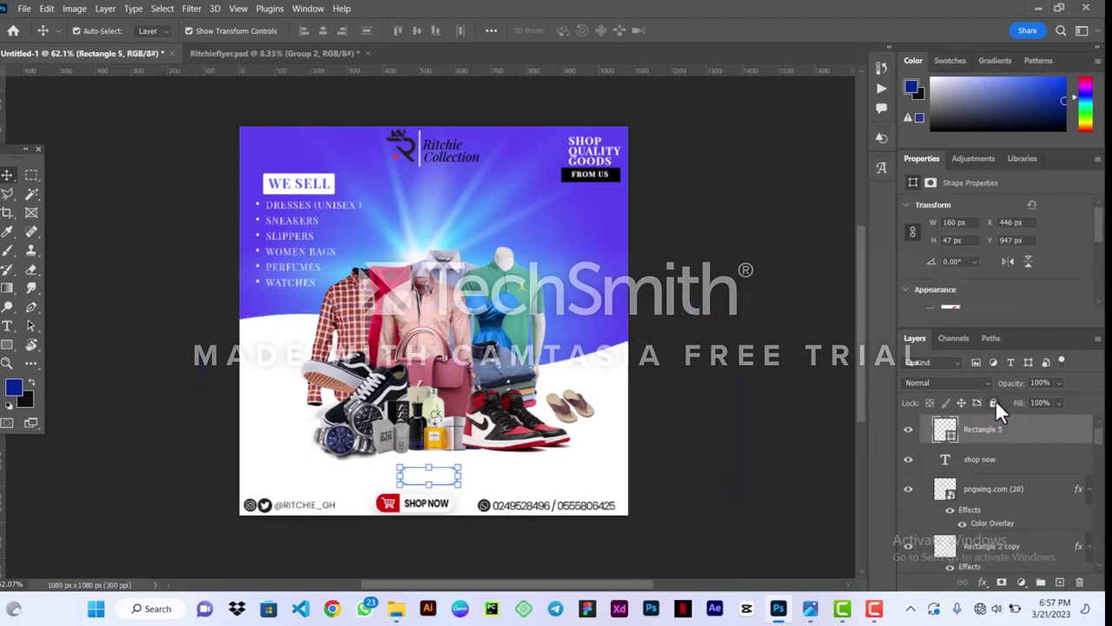
left_click(427, 476)
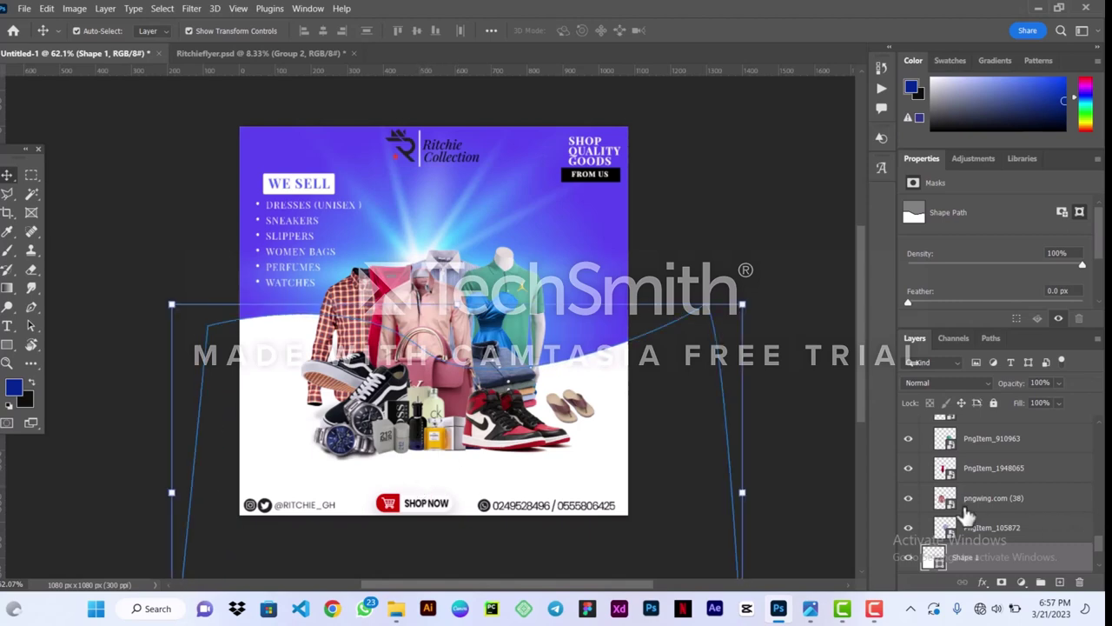
scroll(967, 517, "down", 2)
scroll(965, 530, "up", 3)
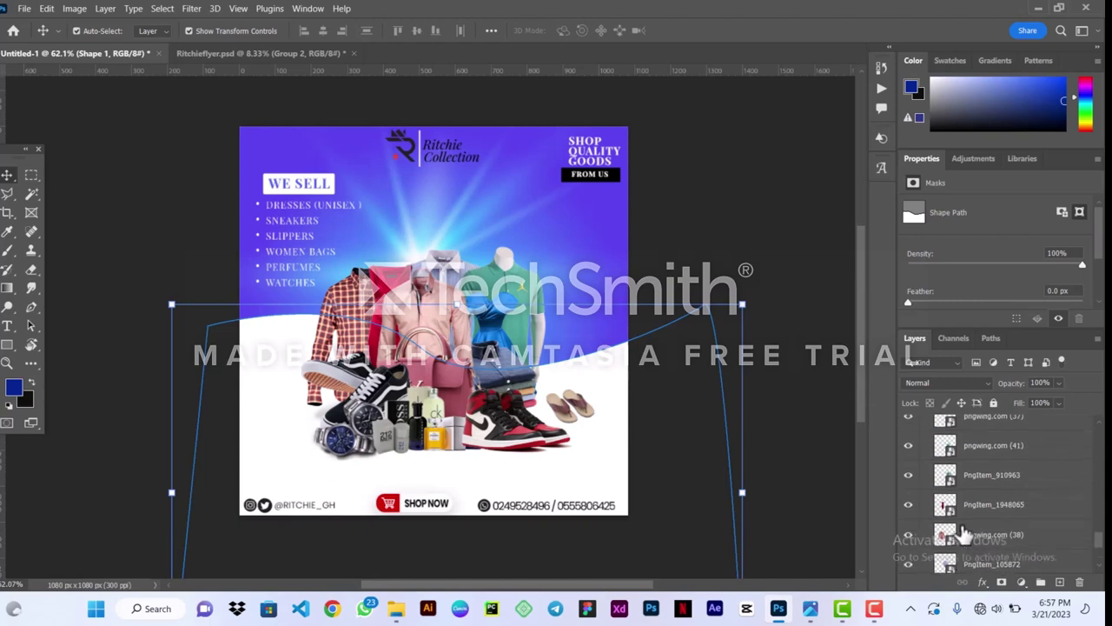
scroll(964, 534, "down", 6)
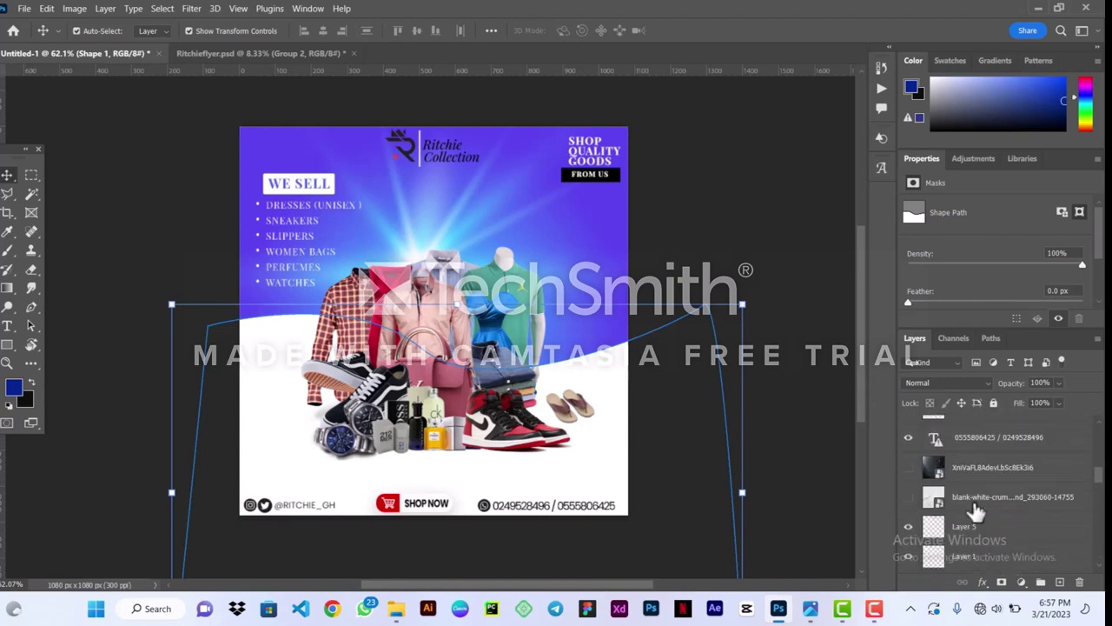
scroll(974, 511, "up", 5)
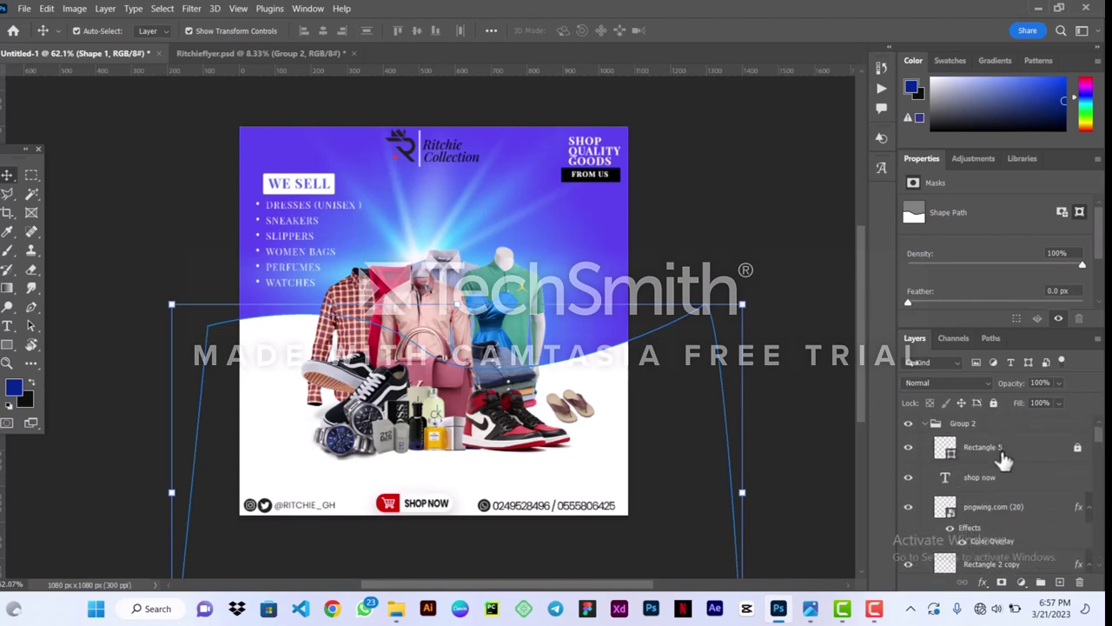
left_click(1002, 457)
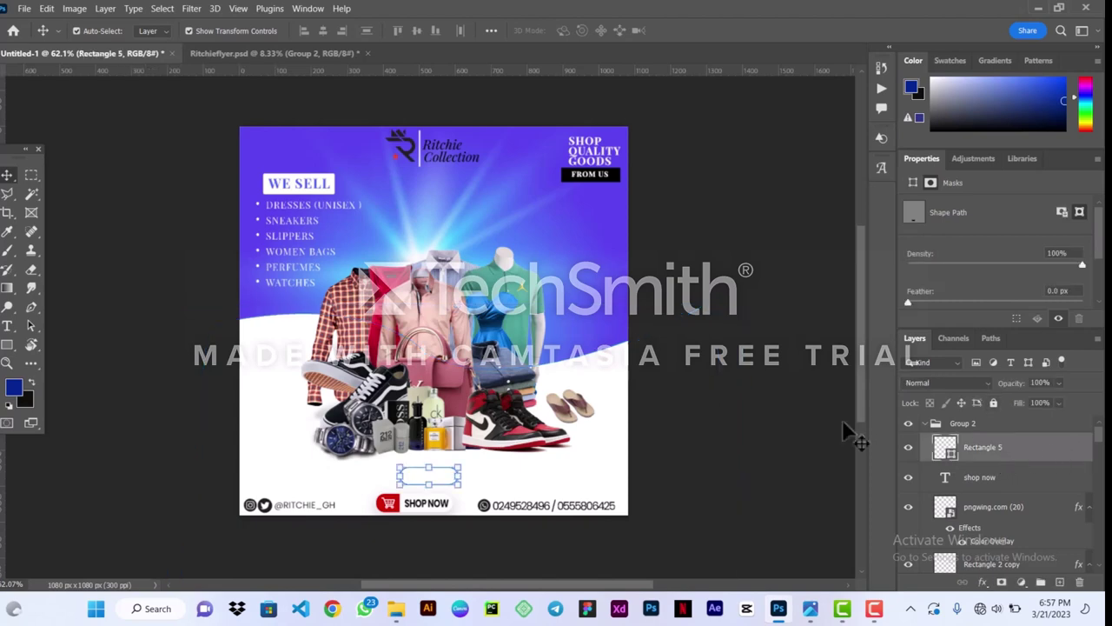
Fill the rounded Rectangle 5 with blue and rasterize it
key("ctrl+t")
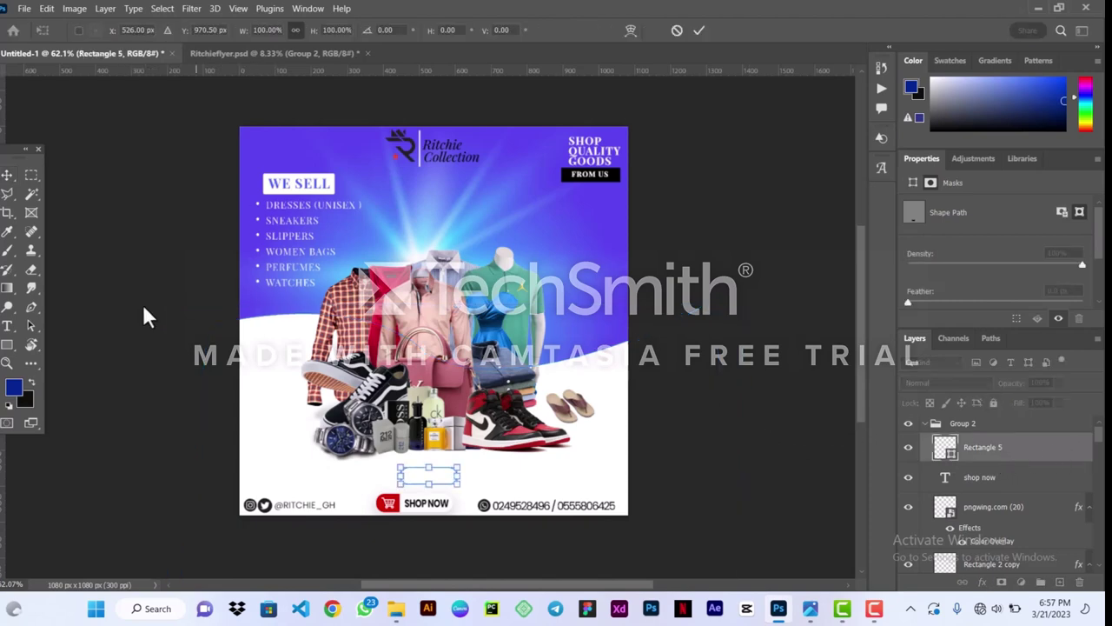
left_click(7, 345)
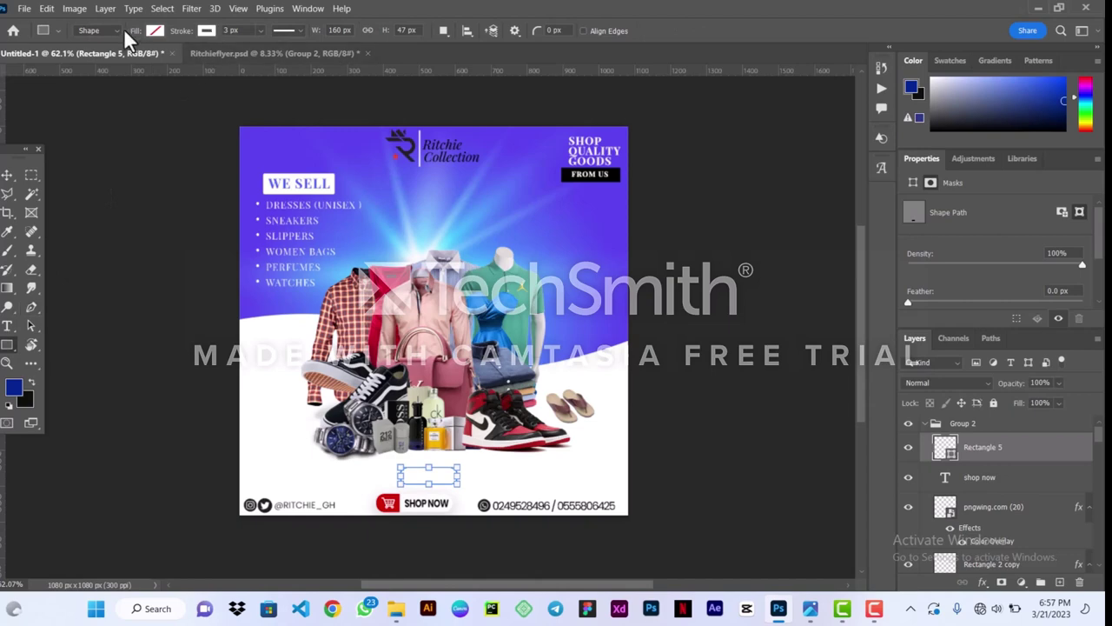
left_click(154, 32)
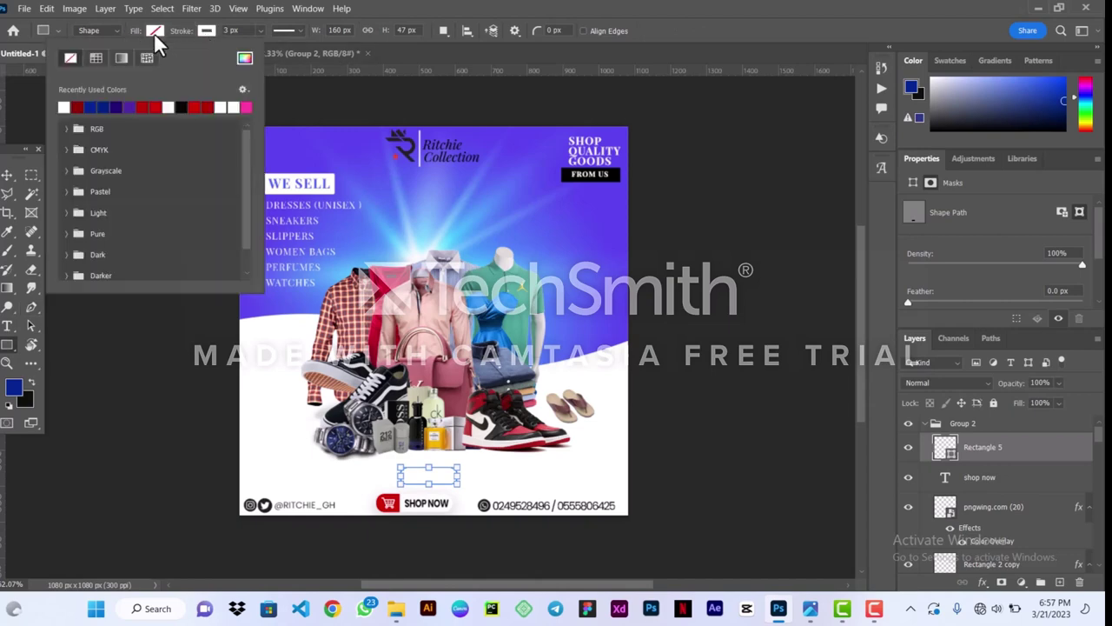
left_click(103, 107)
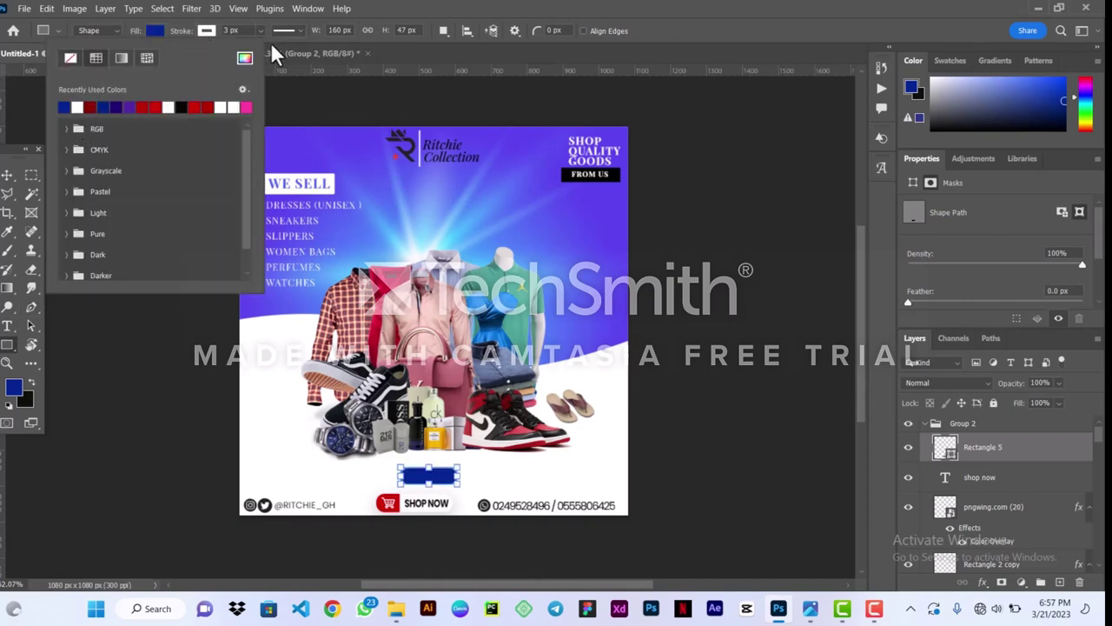
left_click(107, 54)
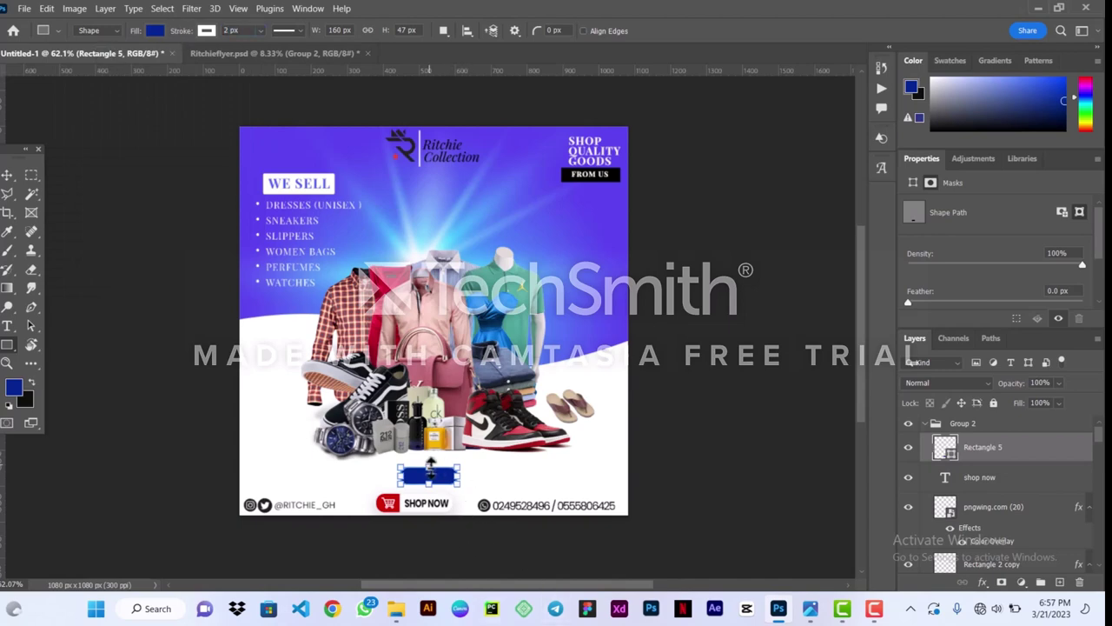
right_click(992, 448)
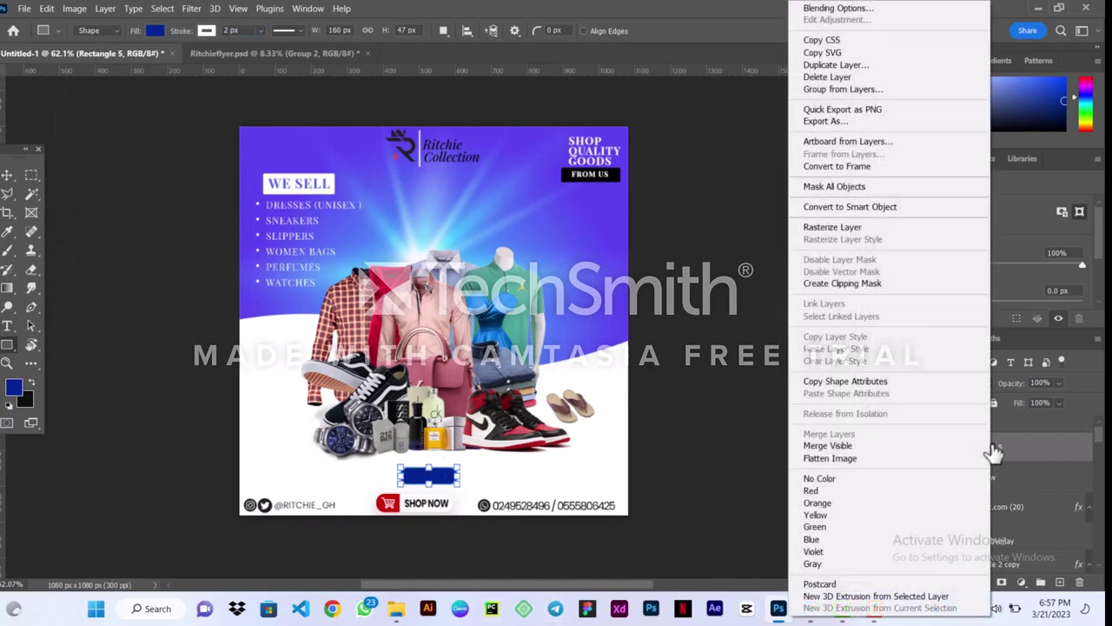
left_click(831, 228)
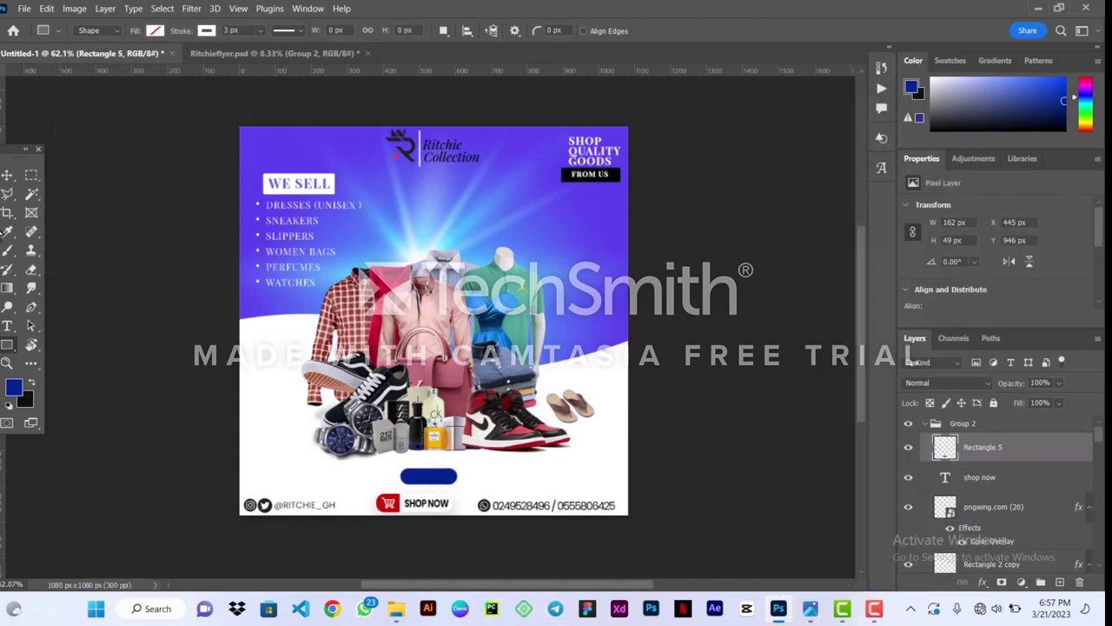
Lasso the button's left end, cut and paste it as Layer 6, and move it beside the button
left_click(7, 193)
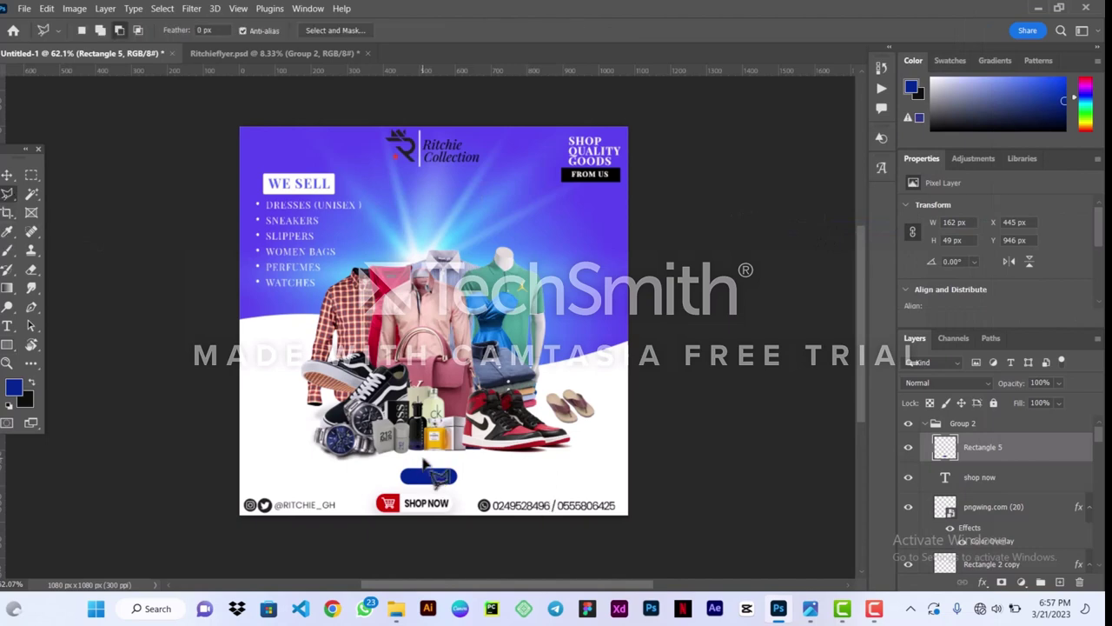
mouse_move(423, 466)
left_mouse_down()
mouse_move(425, 506)
mouse_move(400, 510)
mouse_move(393, 480)
mouse_move(405, 462)
mouse_move(434, 477)
mouse_move(423, 469)
left_mouse_up()
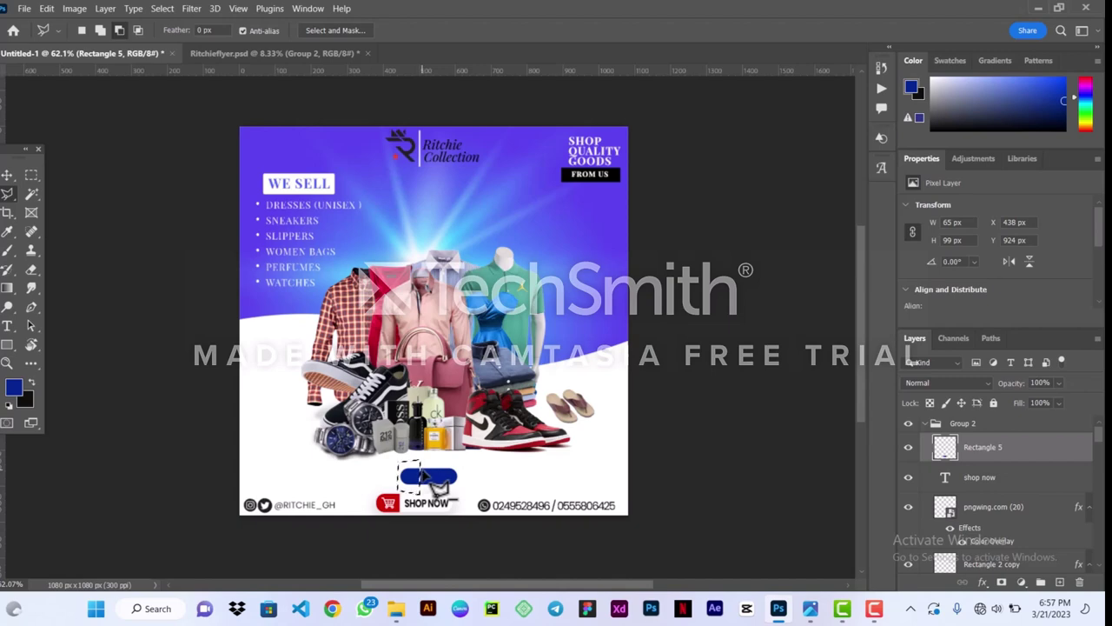
key("Delete")
key("ctrl+d")
key("ctrl+v")
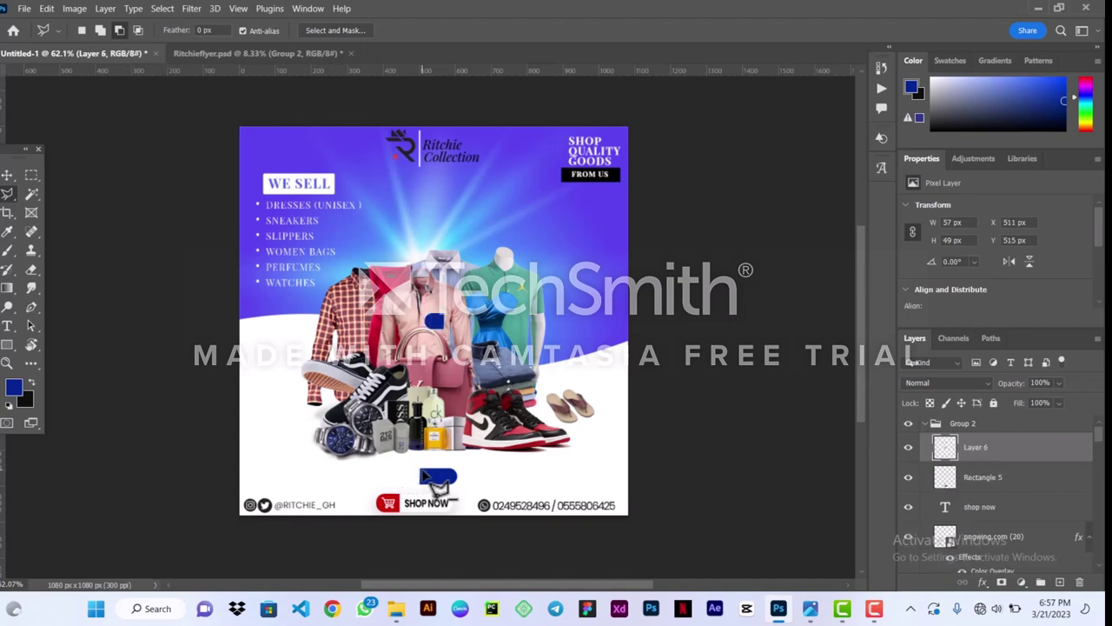
key("v")
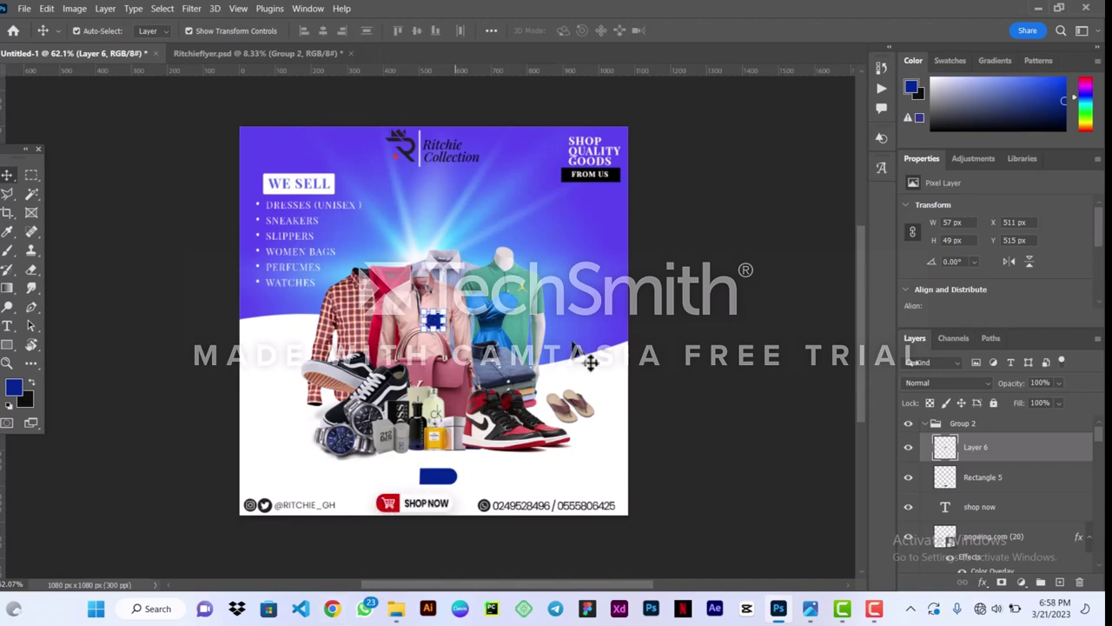
left_click_drag(434, 325, 358, 490)
Try a red d00303 Color Overlay on Layer 6, cancel it, then delete Layer 6 and Rectangle 5
left_click(985, 582)
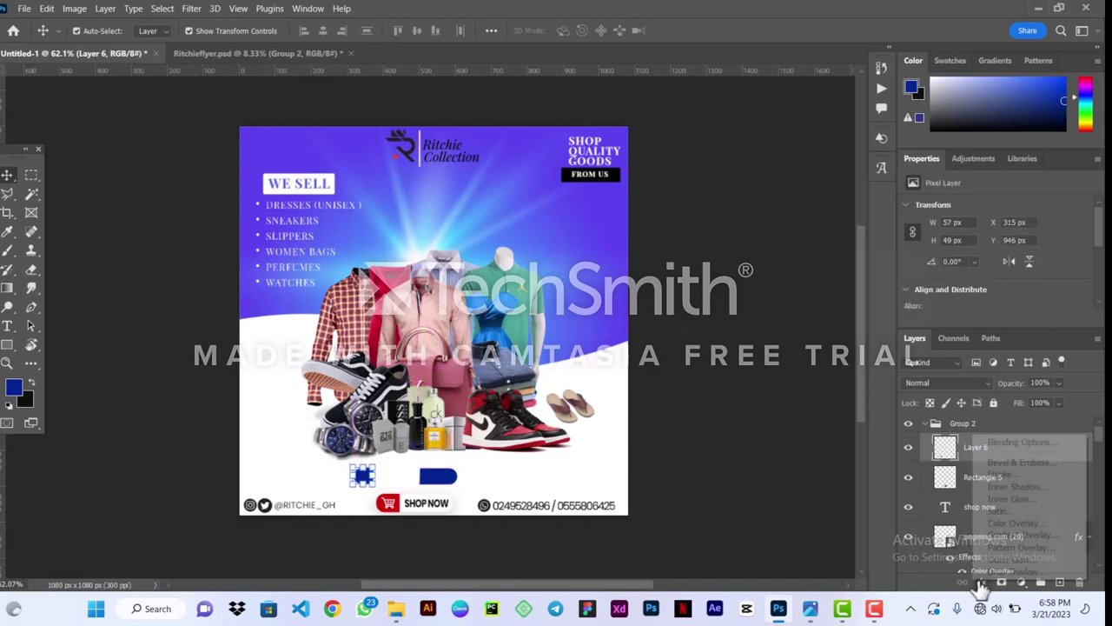
left_click(987, 523)
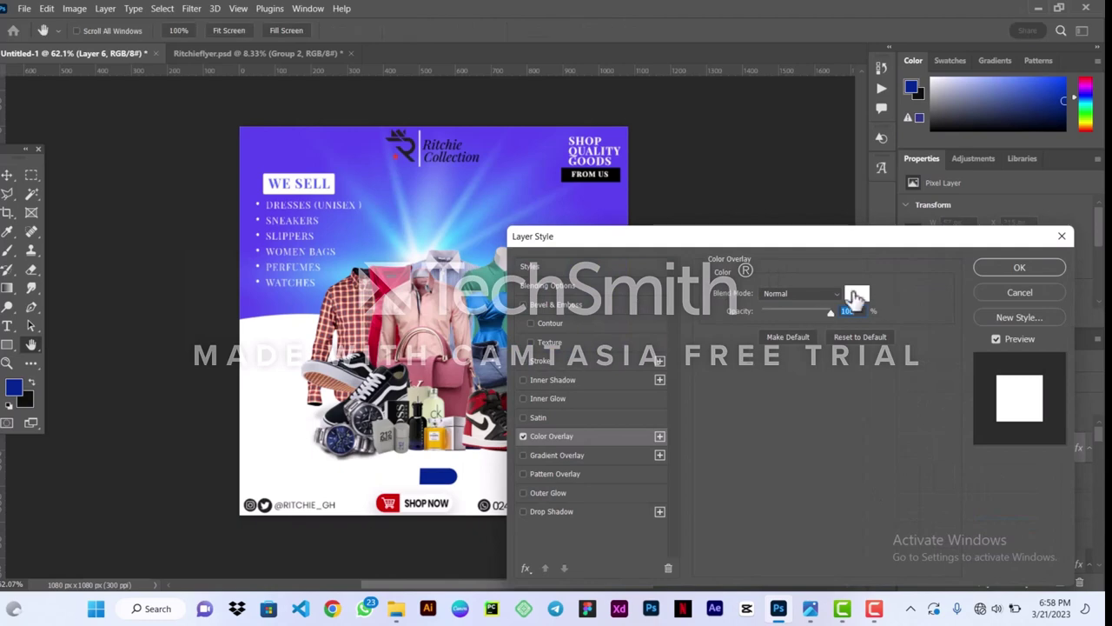
left_click(856, 296)
left_click(407, 500)
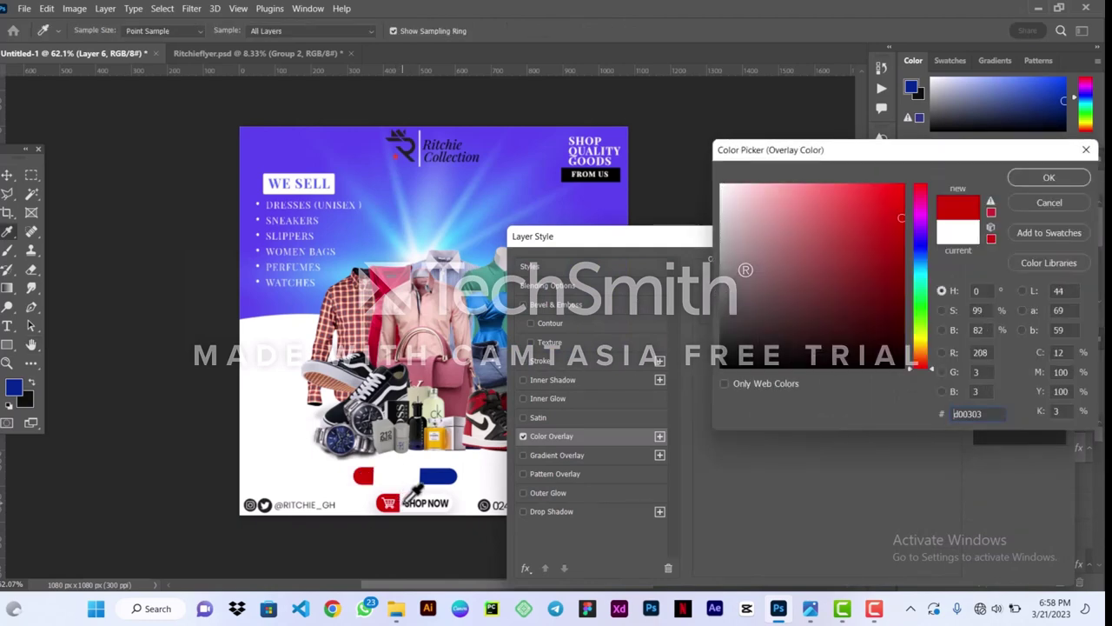
left_click(1048, 174)
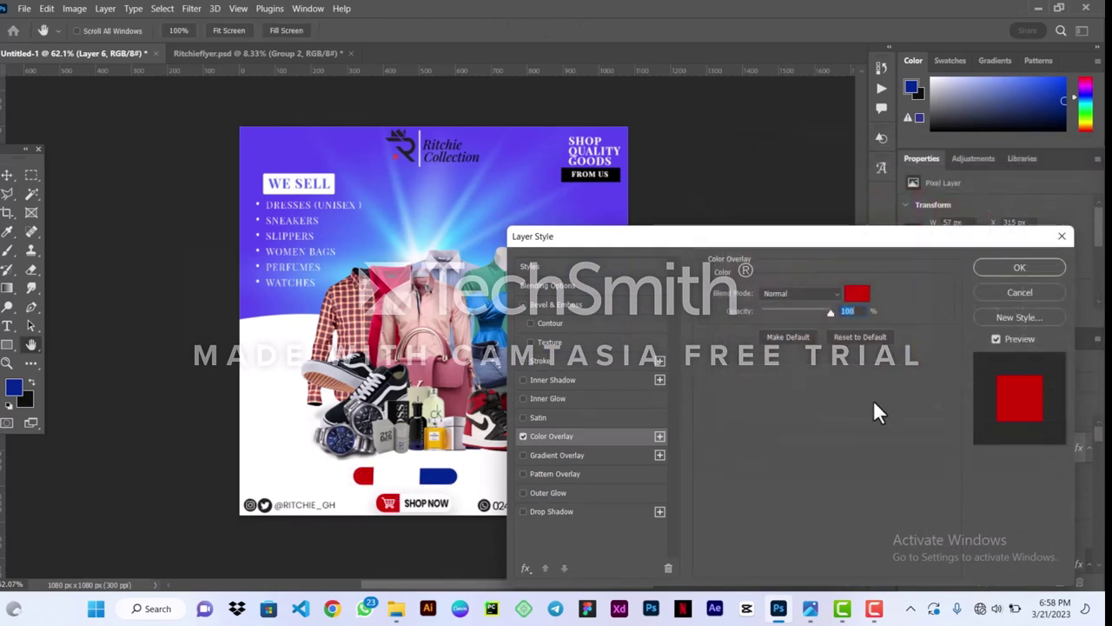
left_click(1063, 237)
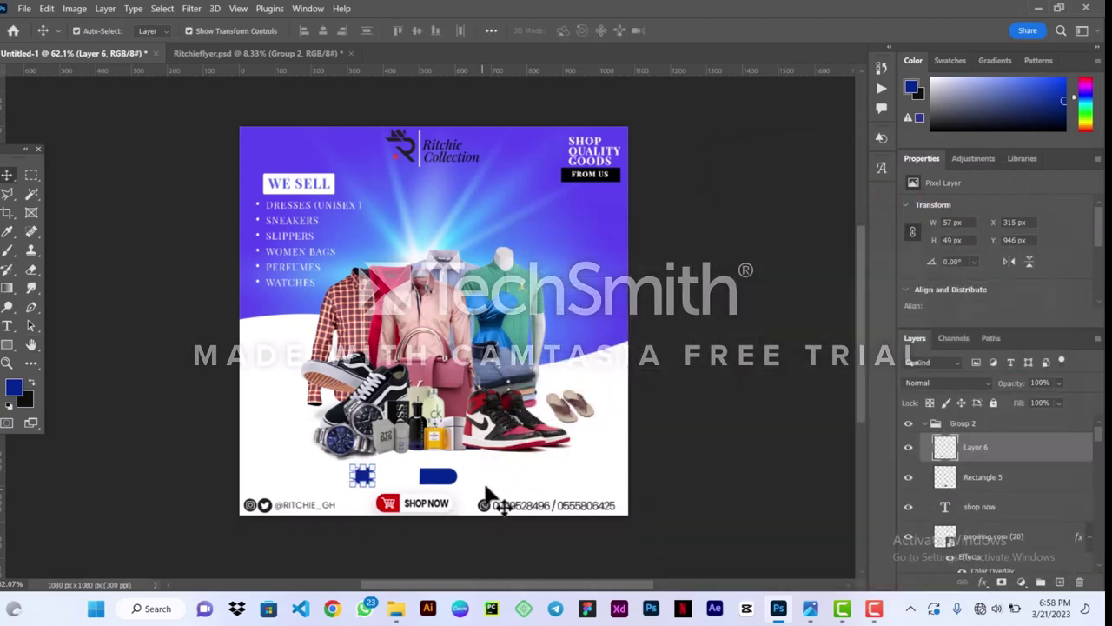
key("Delete")
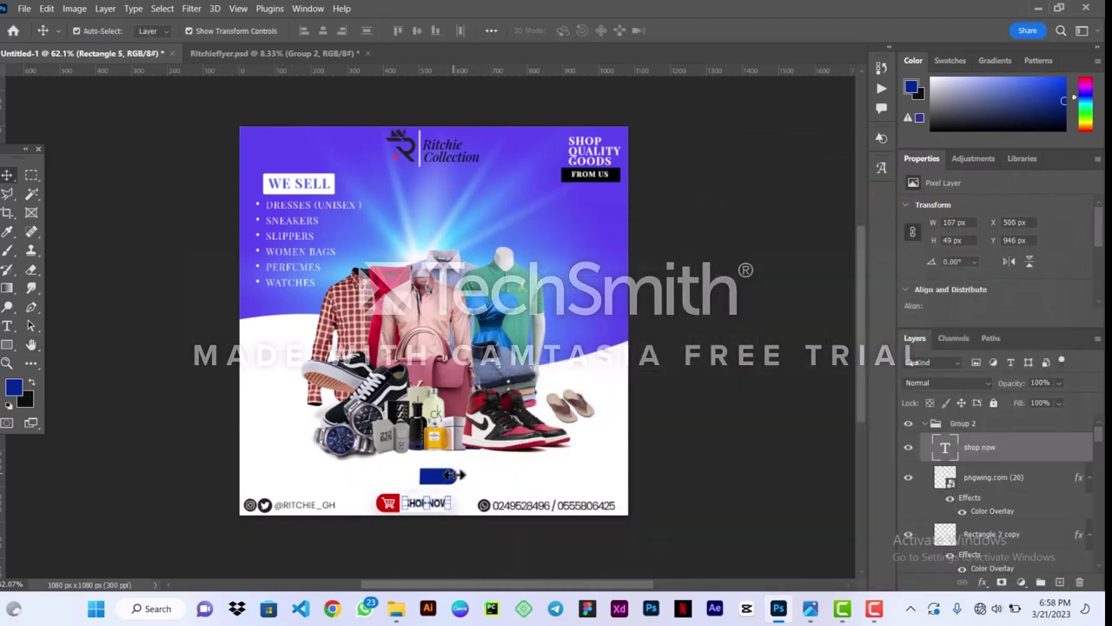
key("Delete")
left_click(741, 367)
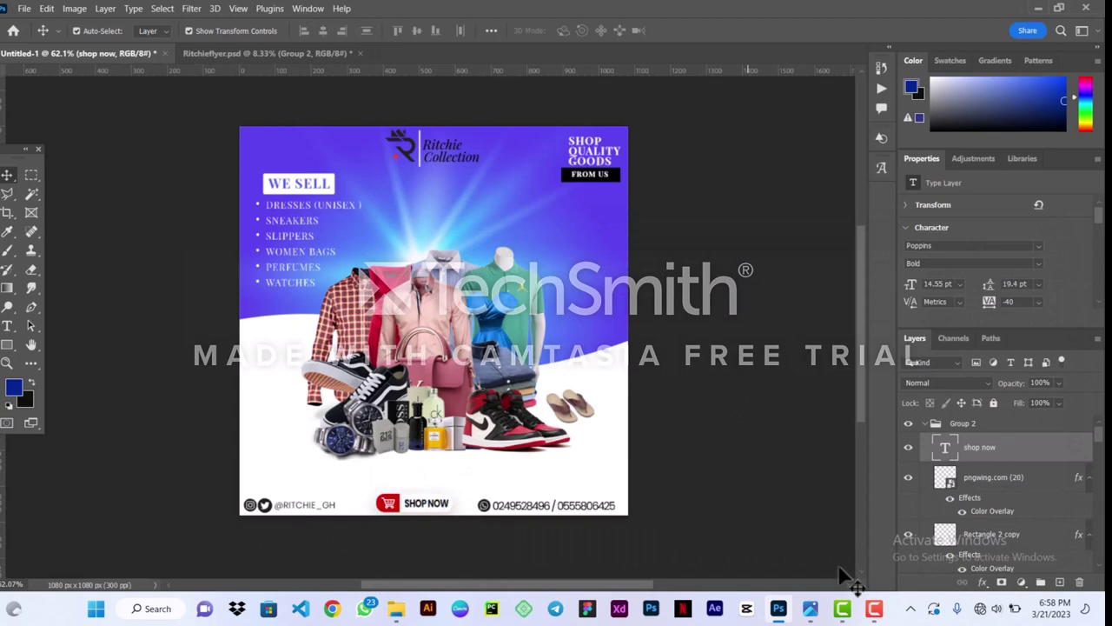
left_click(810, 609)
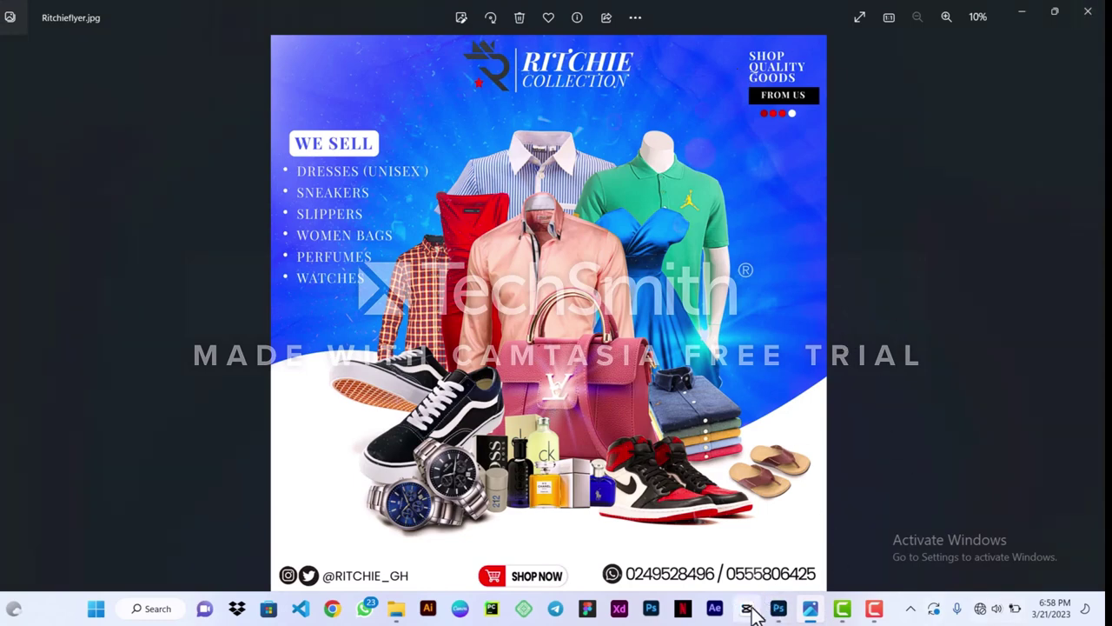
left_click(778, 609)
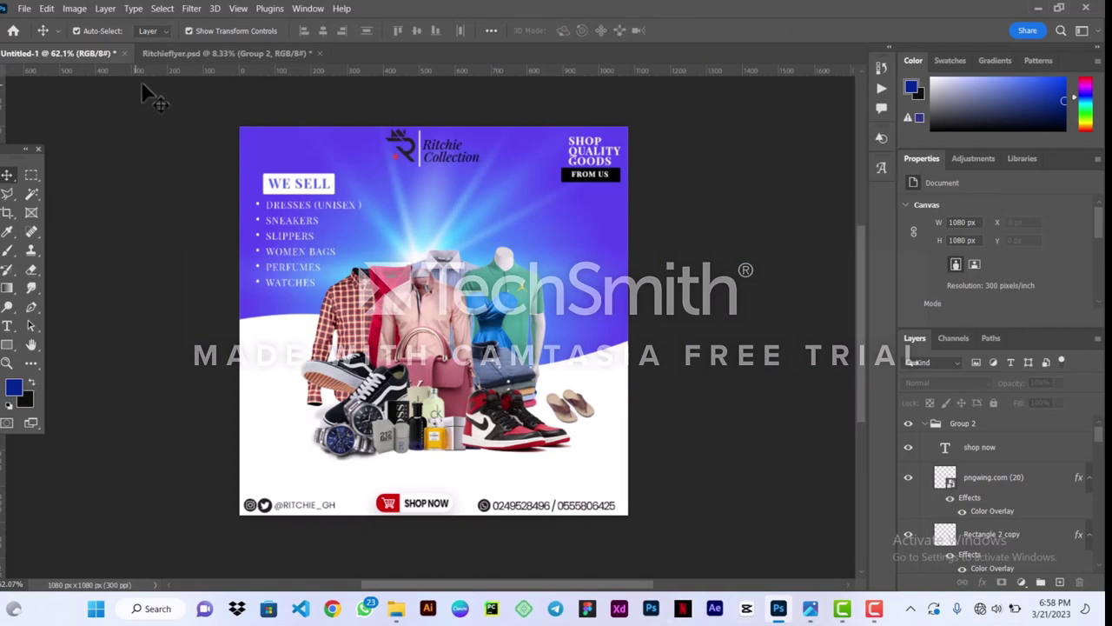
In Ritchieflyer.psd, enlarge and flip the four Ellipse dots, then drag them onto Untitled-1
left_click(194, 53)
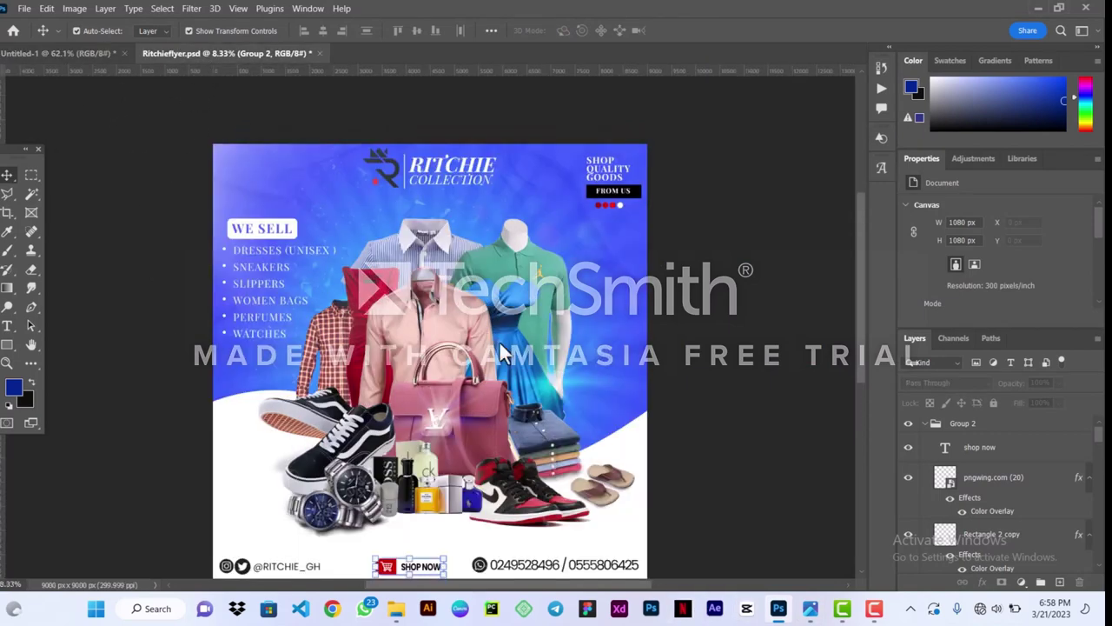
left_click(621, 206)
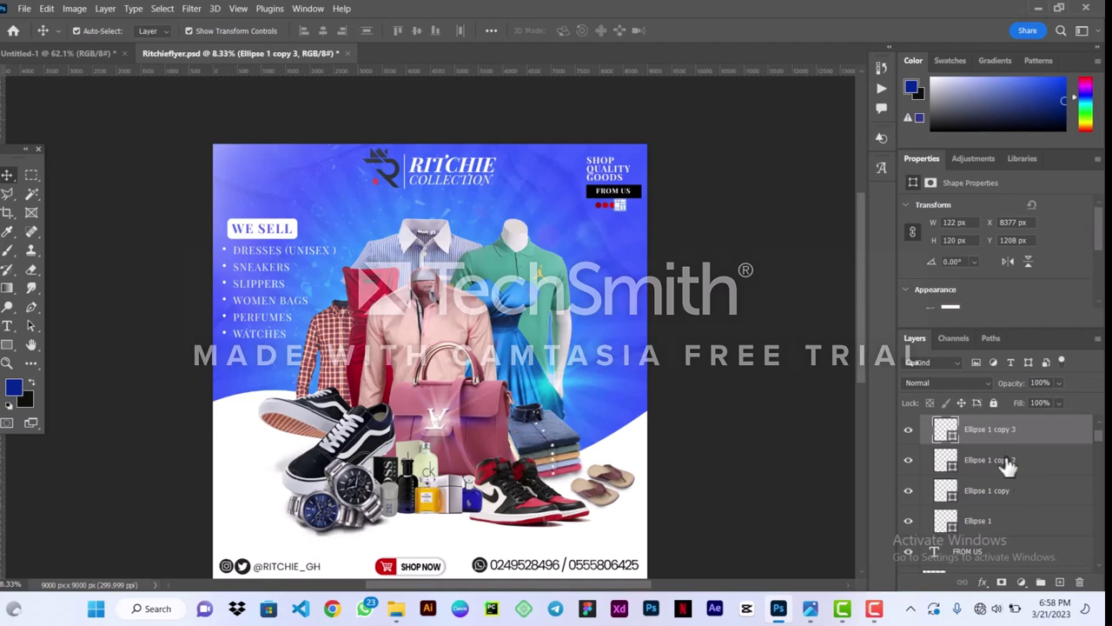
left_click(1013, 520, "shift")
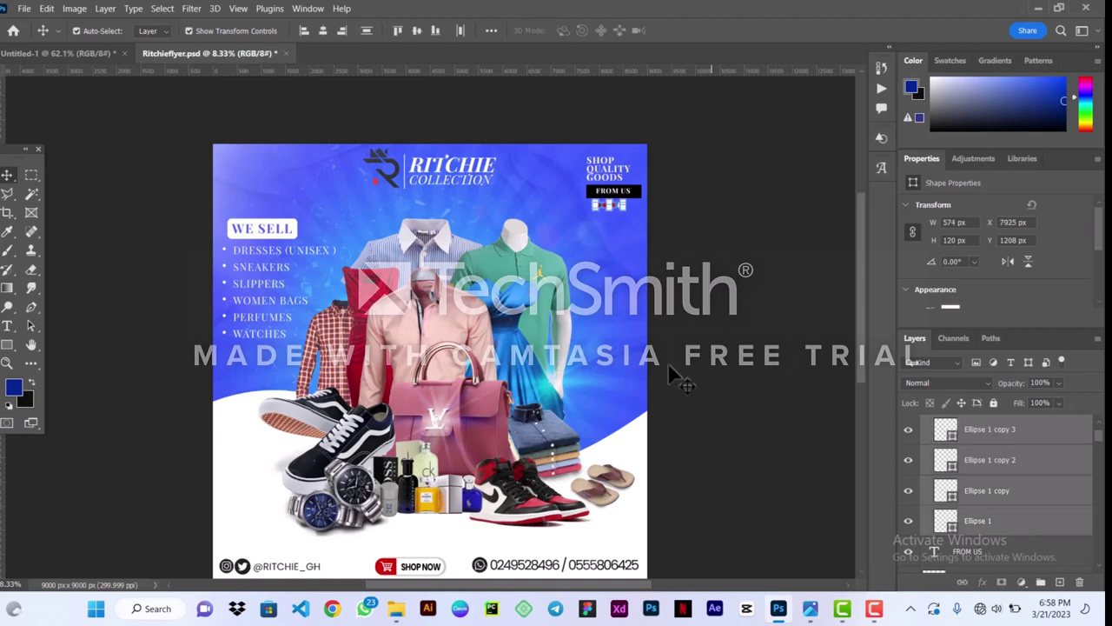
key("ctrl+t")
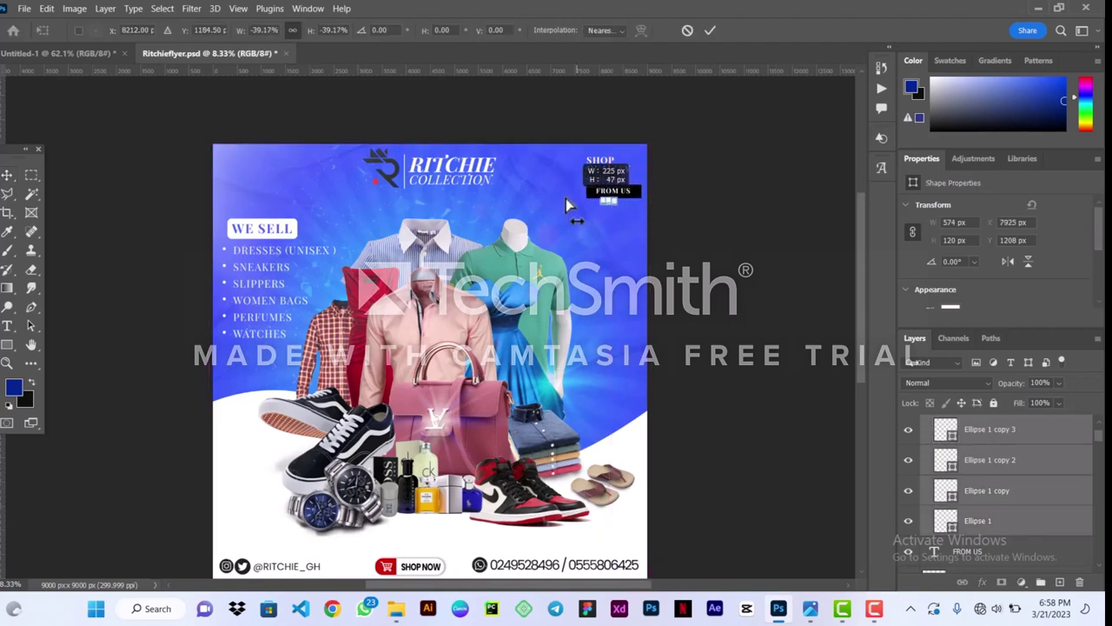
left_click_drag(626, 210, 583, 199)
left_click(710, 31)
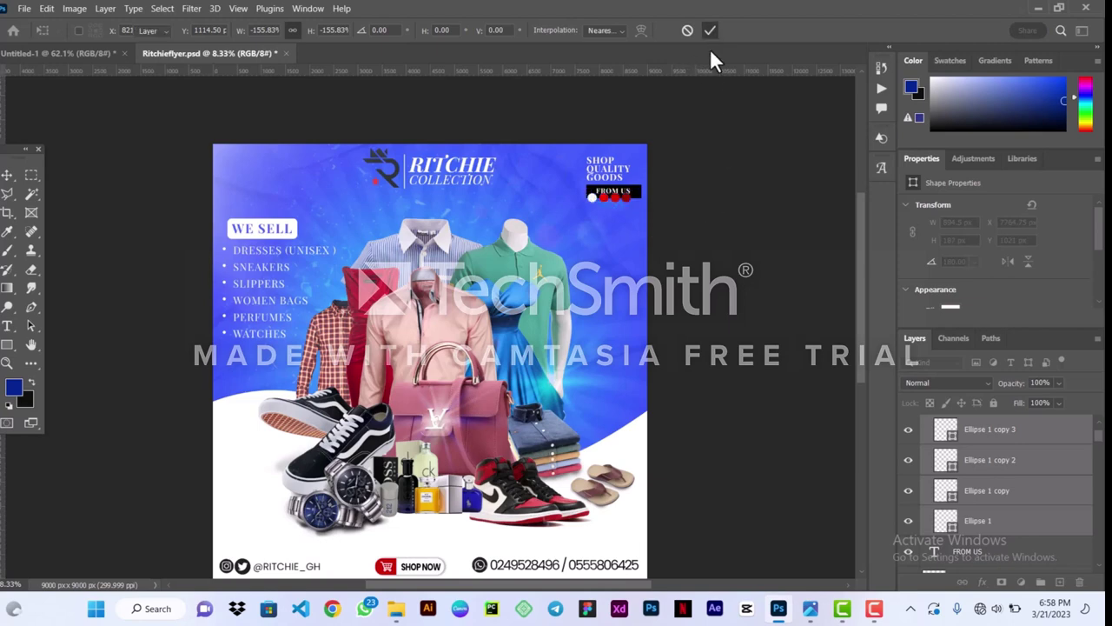
left_click_drag(983, 449, 556, 223)
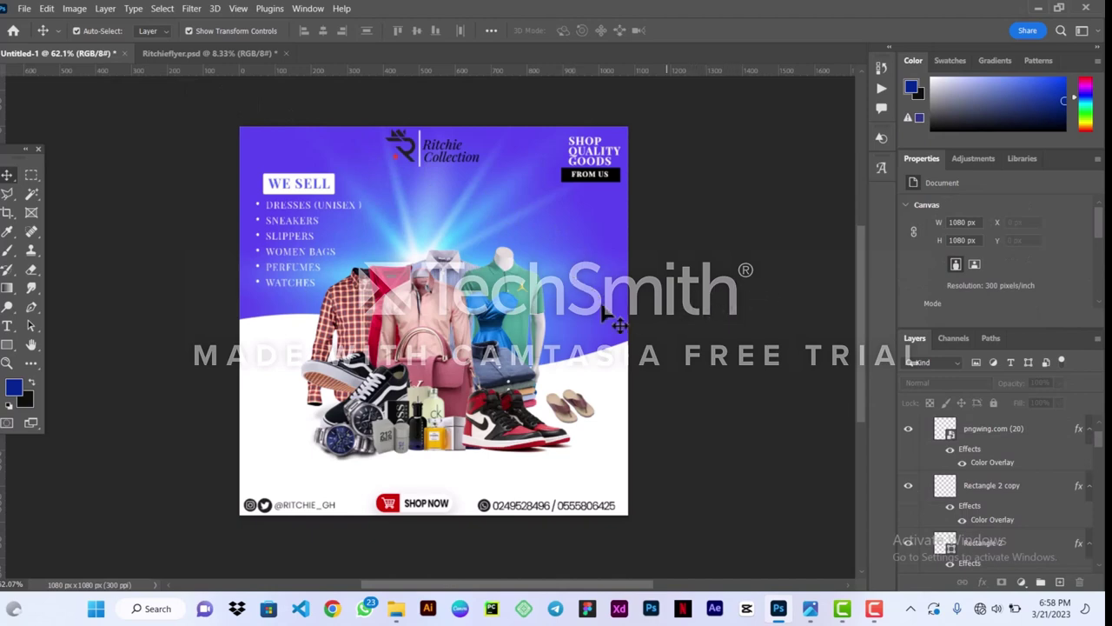
Select Group 2 in the Untitled-1 flyer's layer stack as the insertion point
scroll(546, 318, "up", 1)
scroll(544, 320, "down", 2)
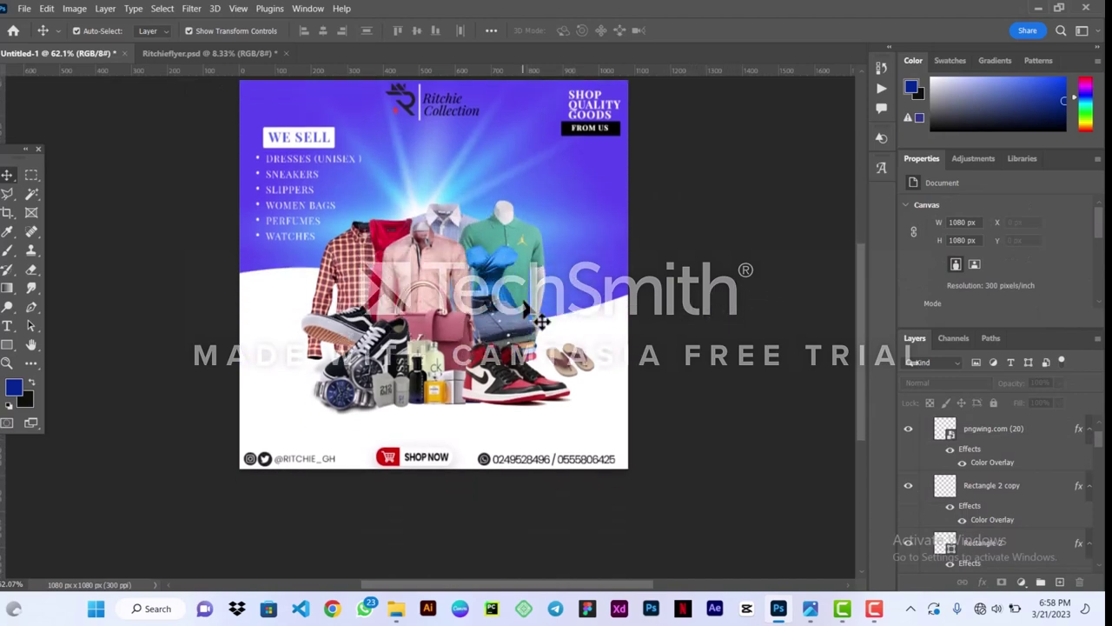
scroll(540, 322, "up", 1)
scroll(938, 478, "down", 5)
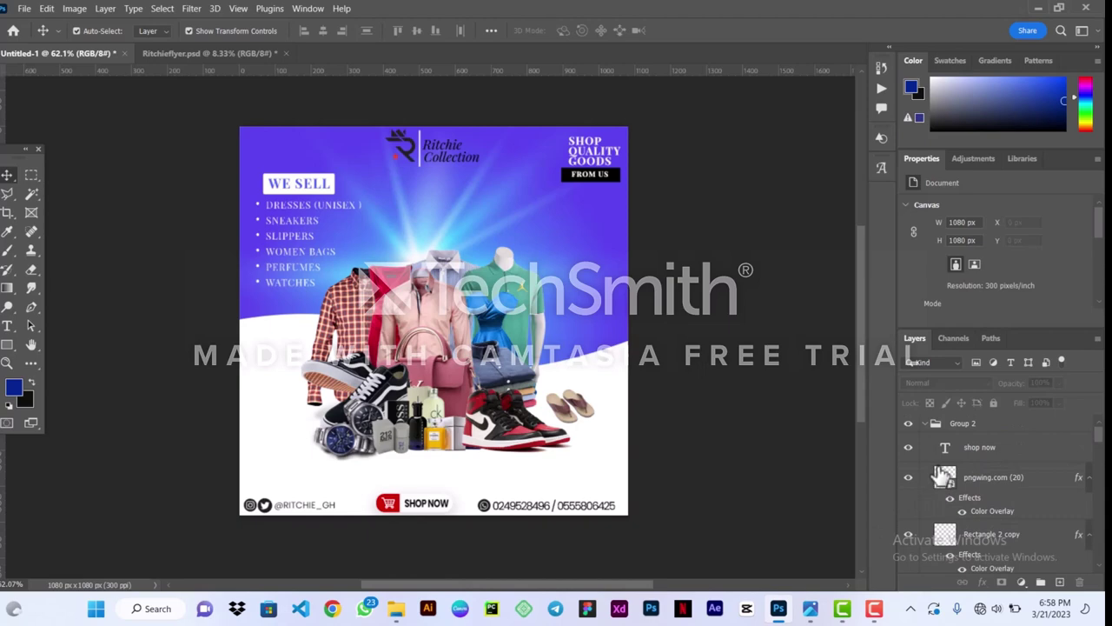
scroll(937, 477, "down", 6)
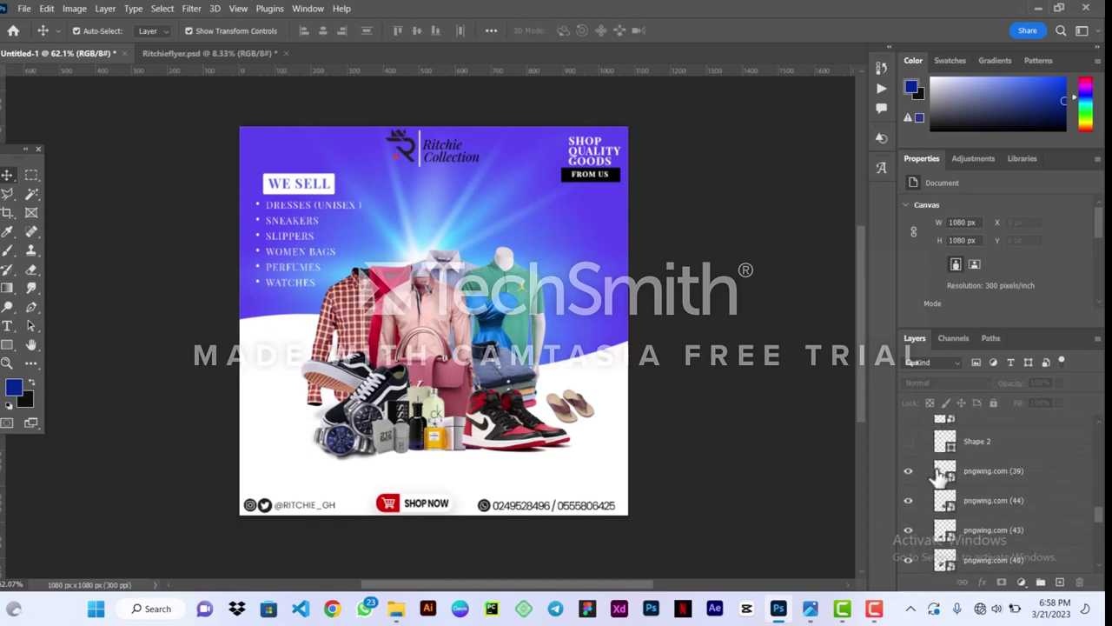
scroll(939, 477, "down", 3)
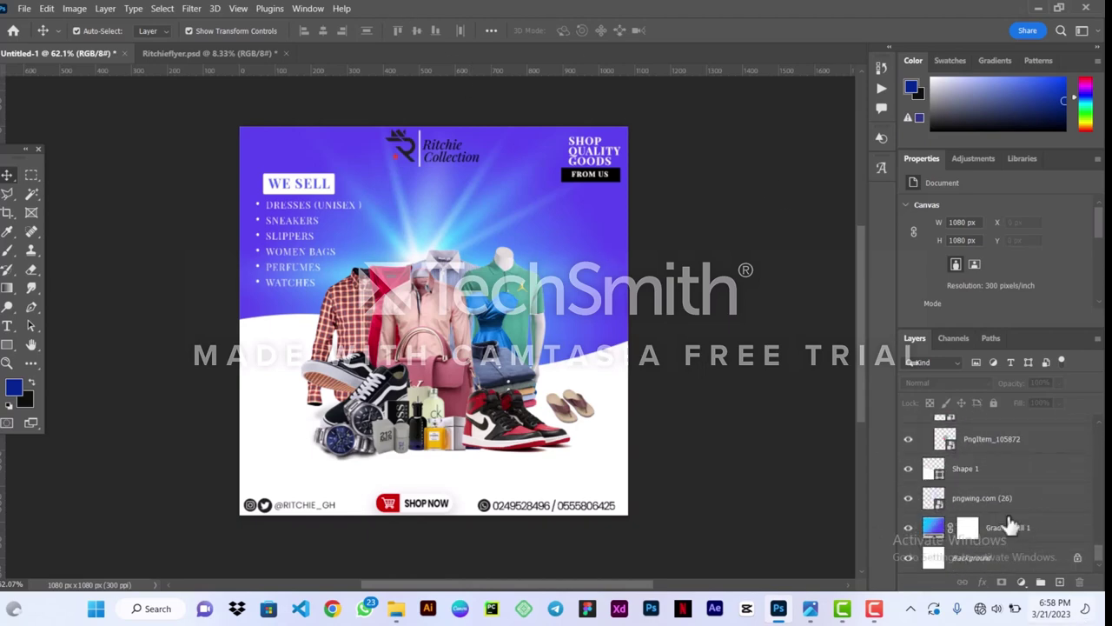
scroll(991, 486, "up", 4)
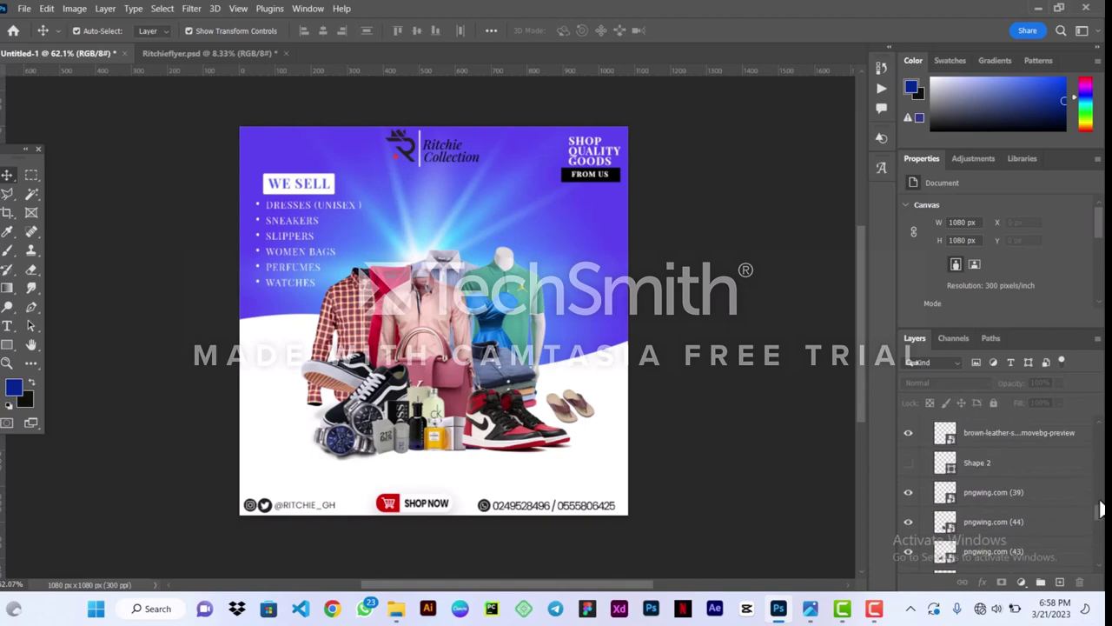
scroll(1098, 452, "up", 5)
scroll(1097, 424, "up", 3)
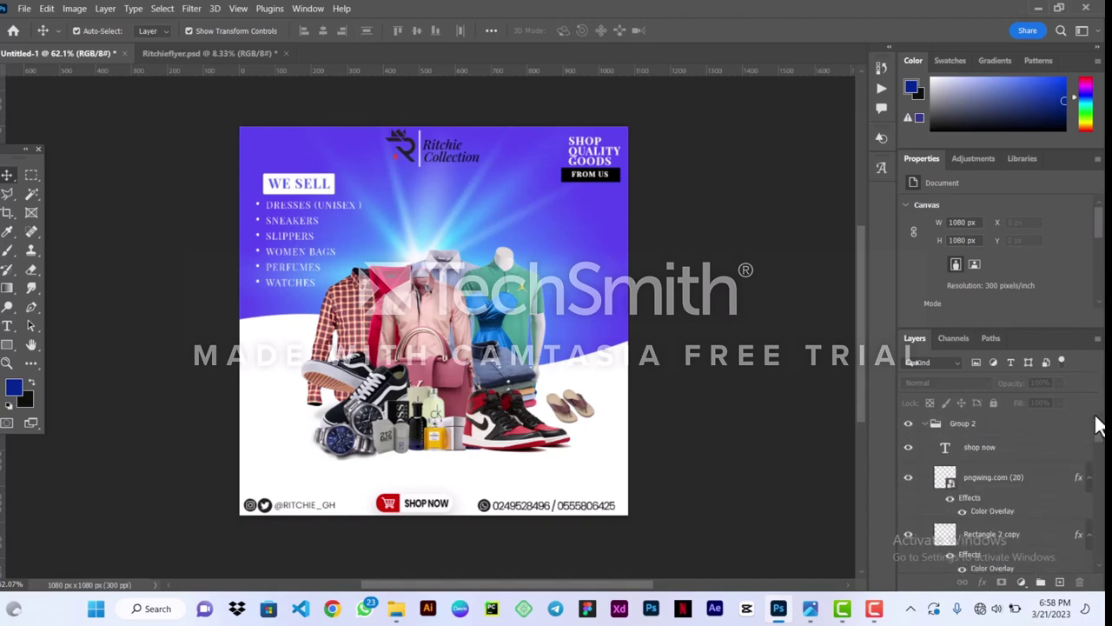
left_click(1036, 430)
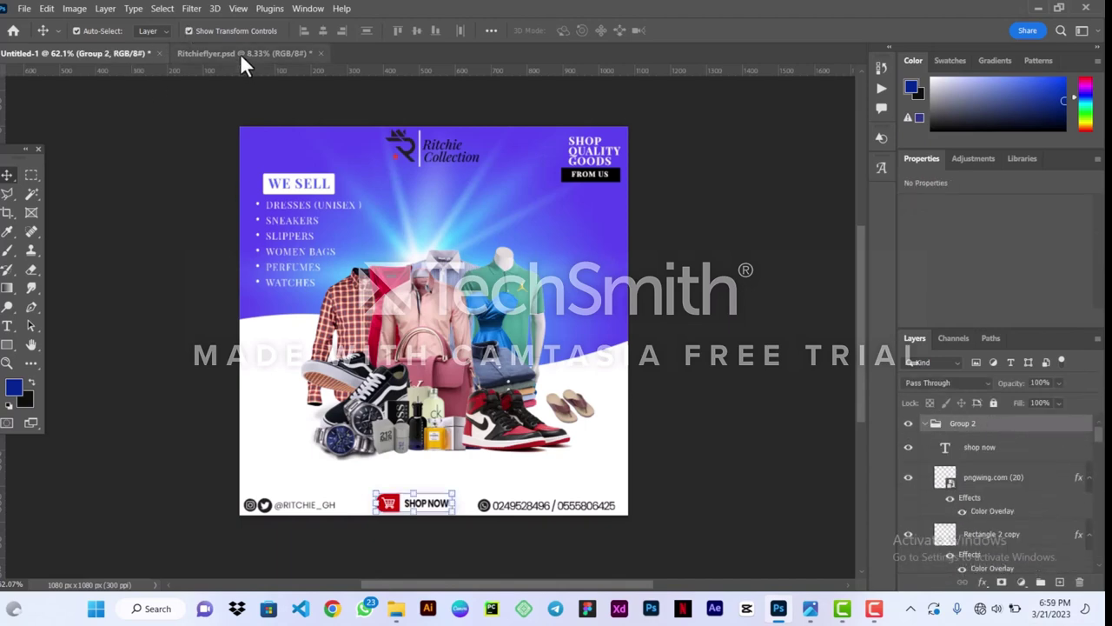
Bring the four Ellipse dots over from Ritchieflyer.psd, shrink them, and position them beneath FROM US
key("ctrl+Tab")
left_click_drag(1013, 522, 537, 216)
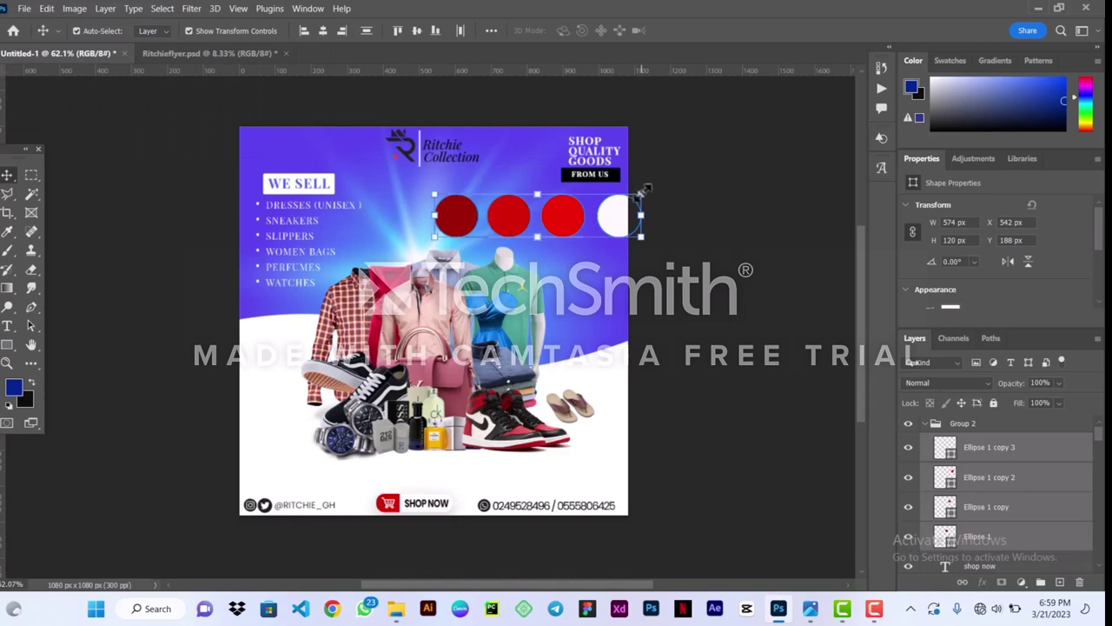
left_click_drag(643, 190, 598, 191)
left_click(989, 447)
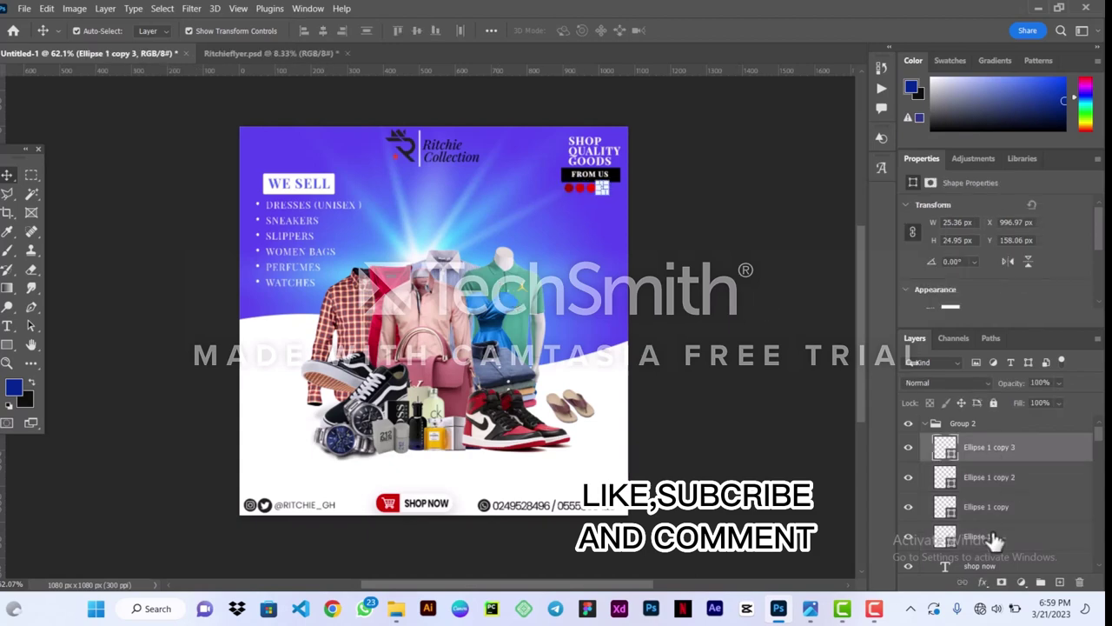
left_click(682, 227)
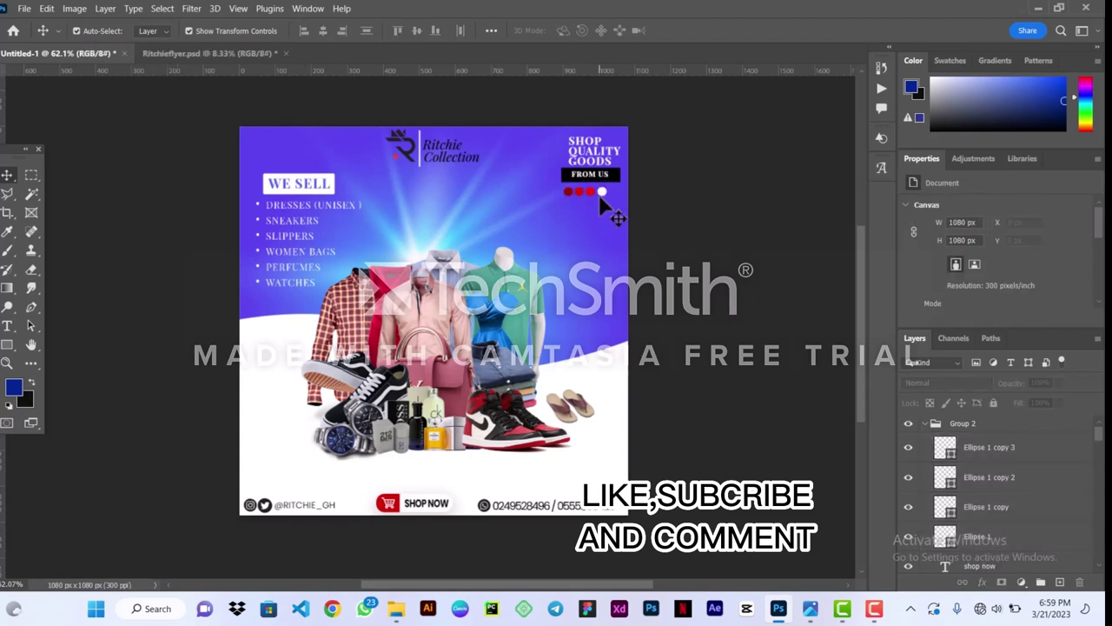